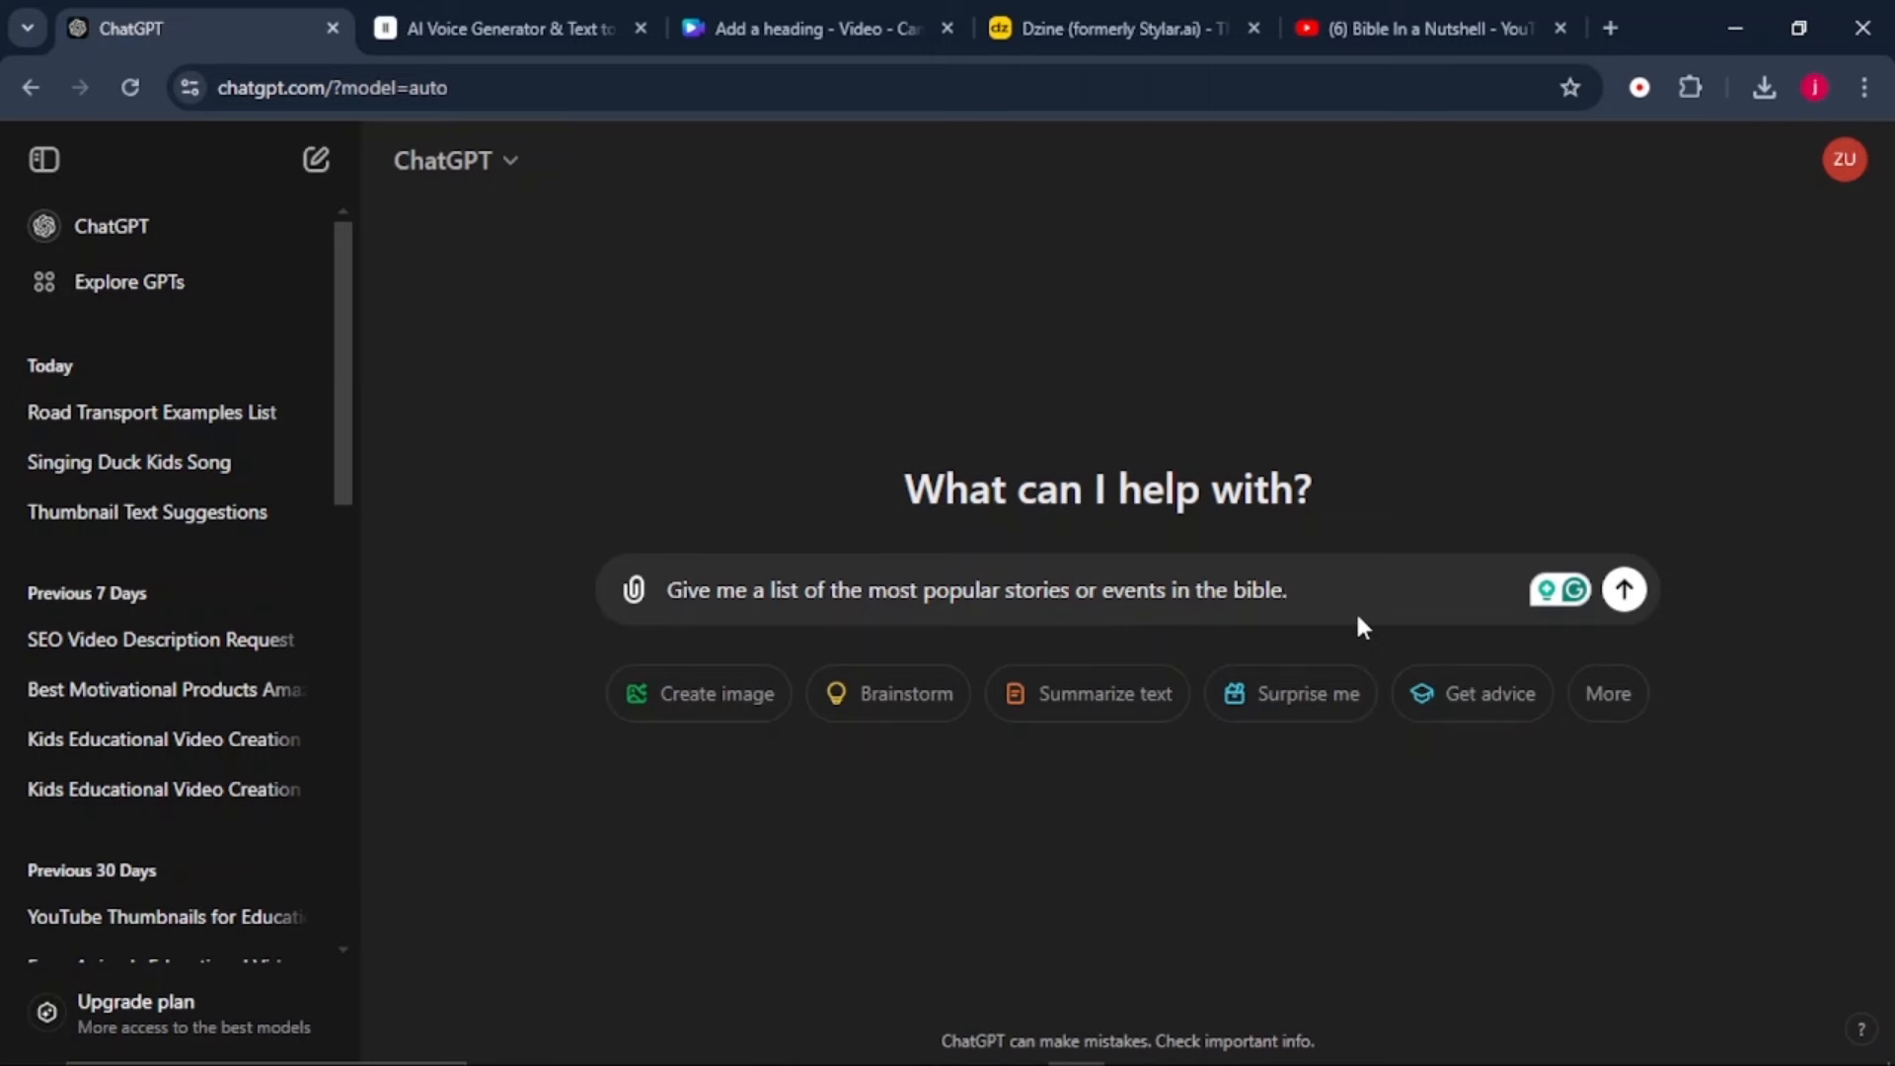
- Submit the request for a list of the most popular Bible stories or events and review the Old and New Testament entries
key("Return")
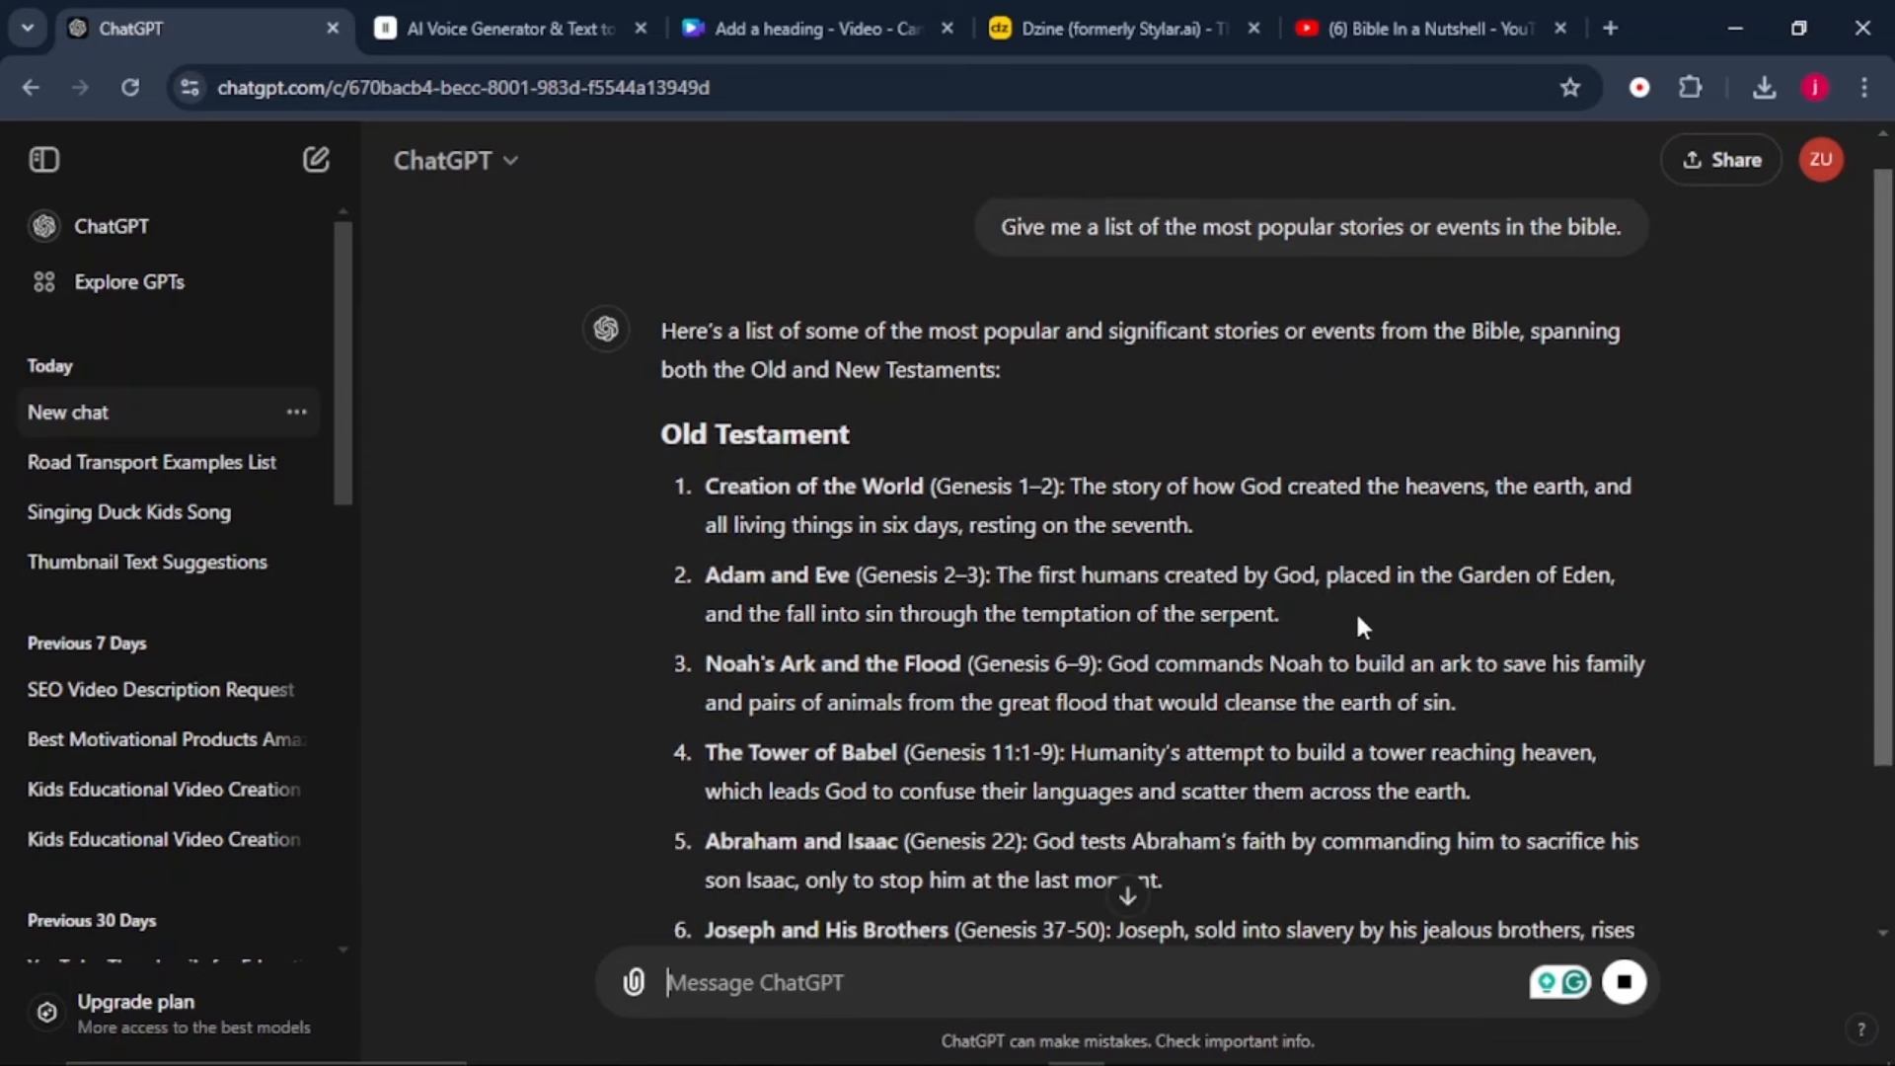
scroll(1358, 624, "down", 3)
scroll(1358, 624, "up", 3)
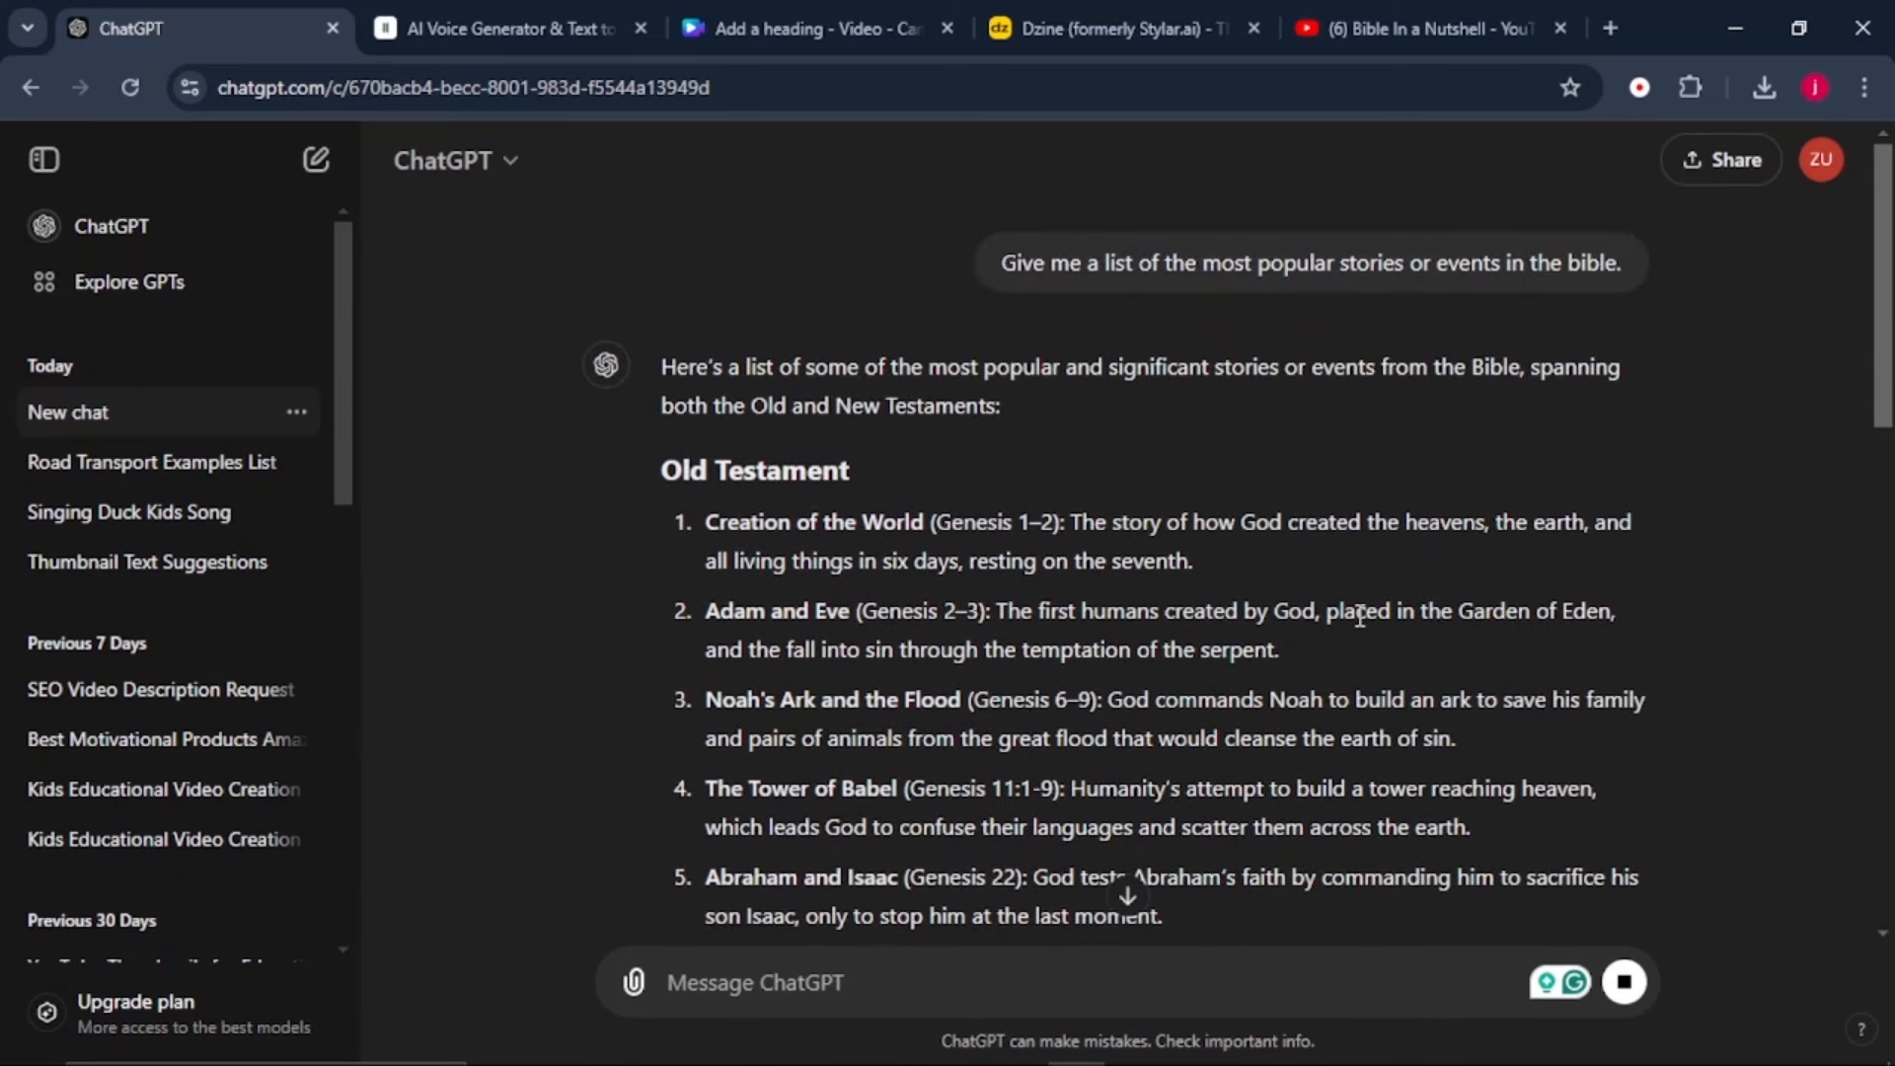
scroll(1360, 617, "down", 2)
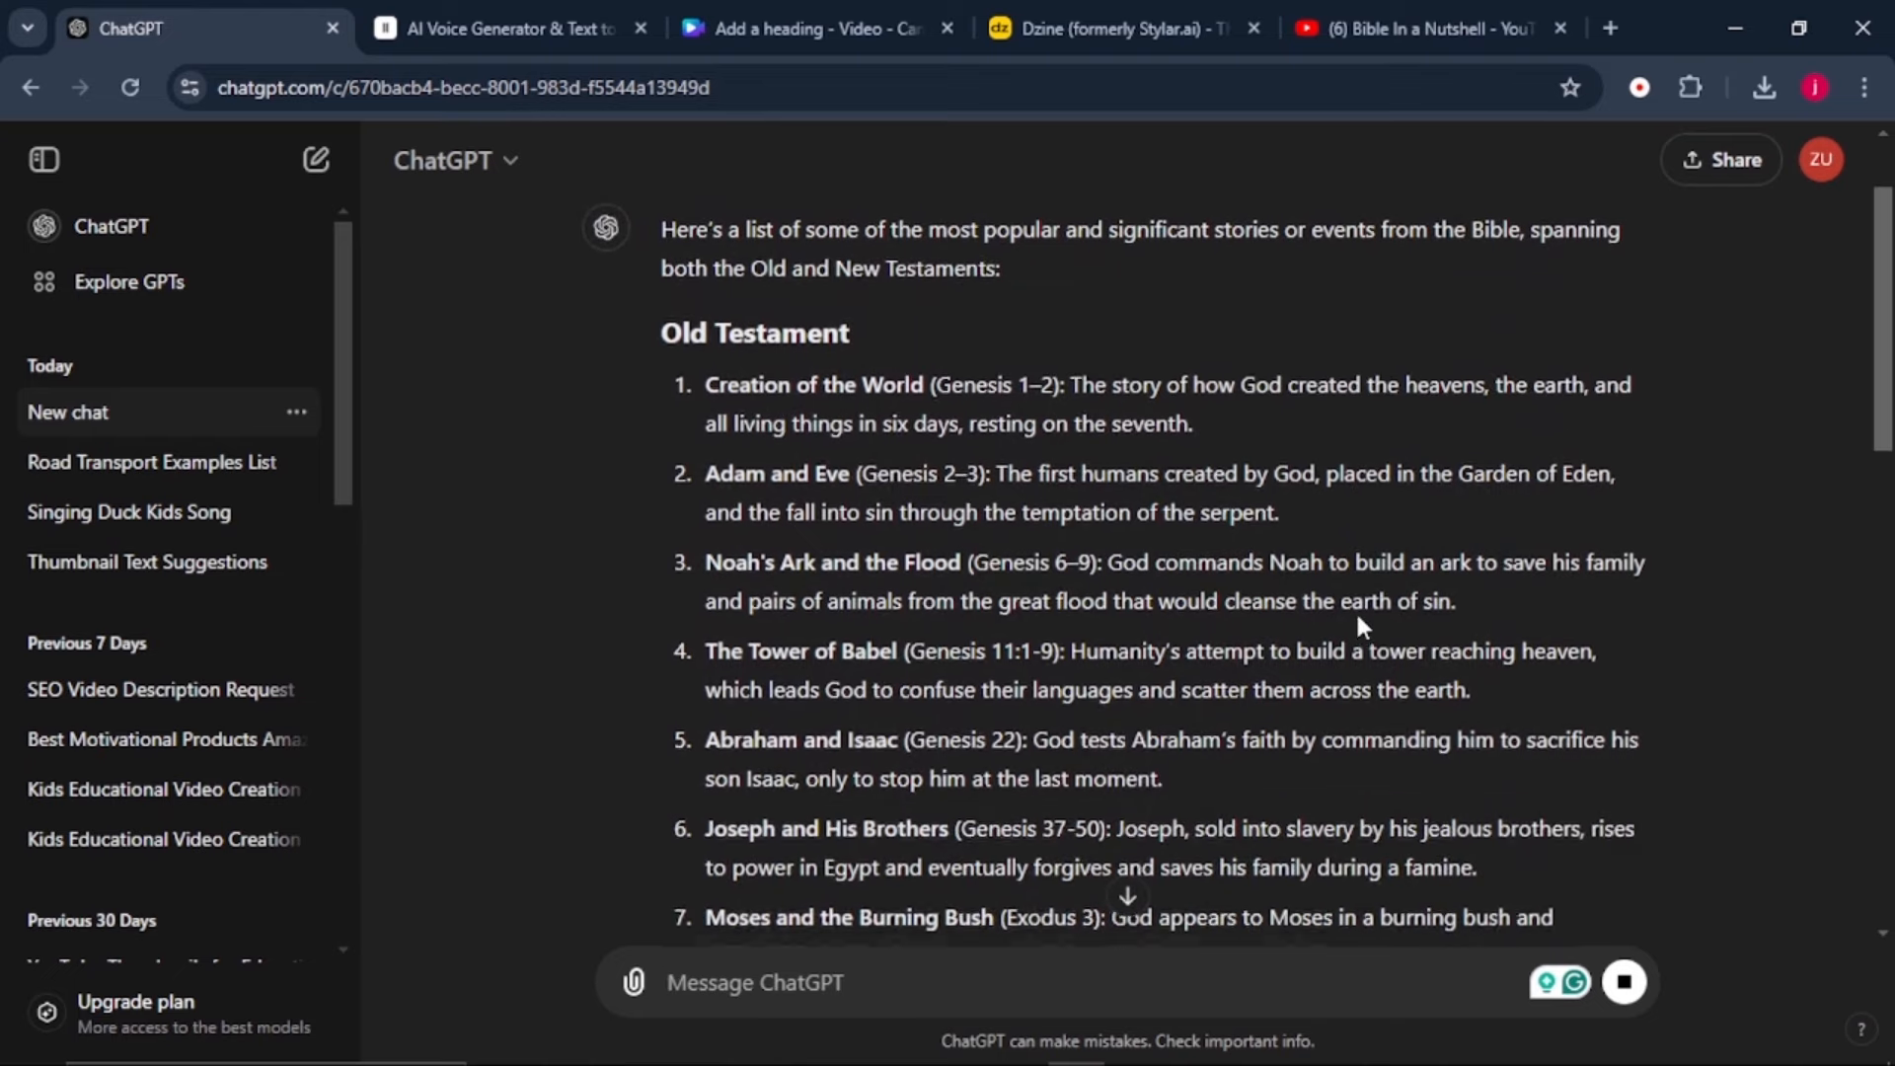
scroll(1360, 617, "down", 2)
scroll(1358, 624, "down", 8)
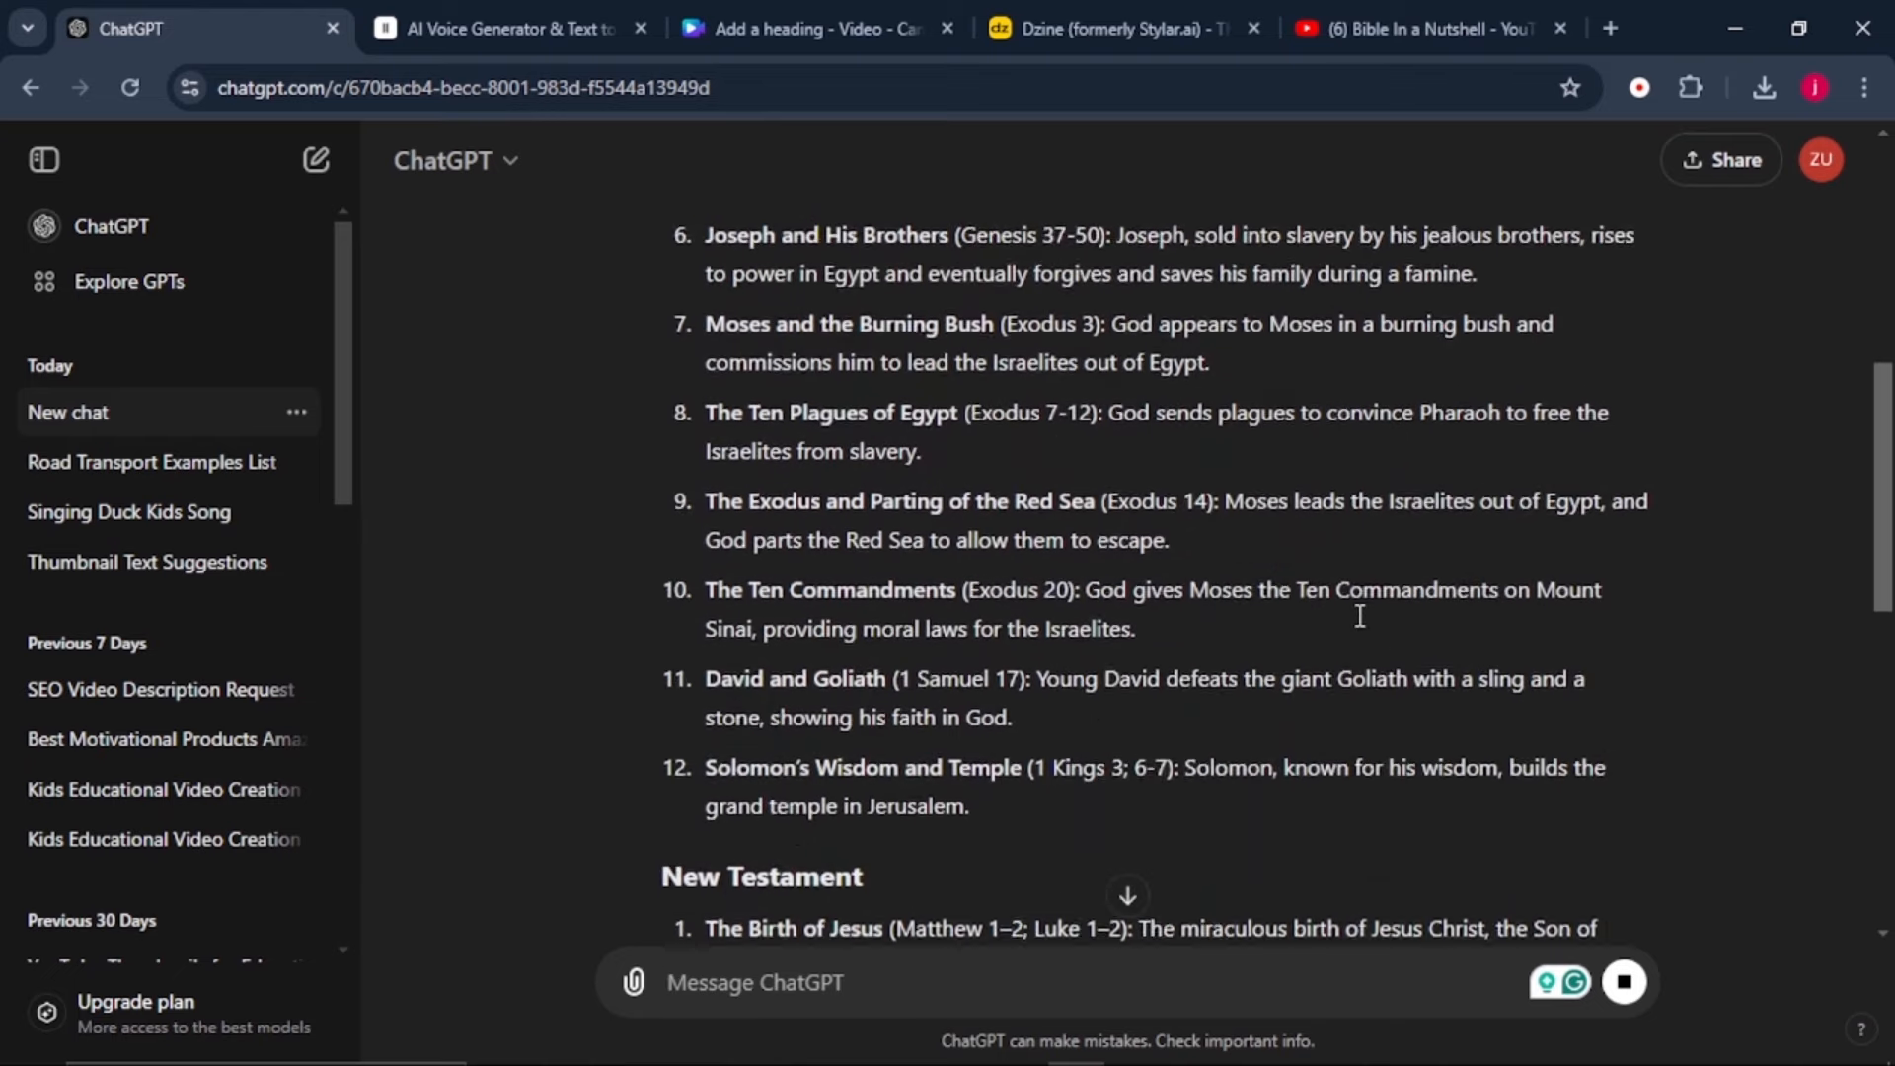
scroll(695, 587, "up", 10)
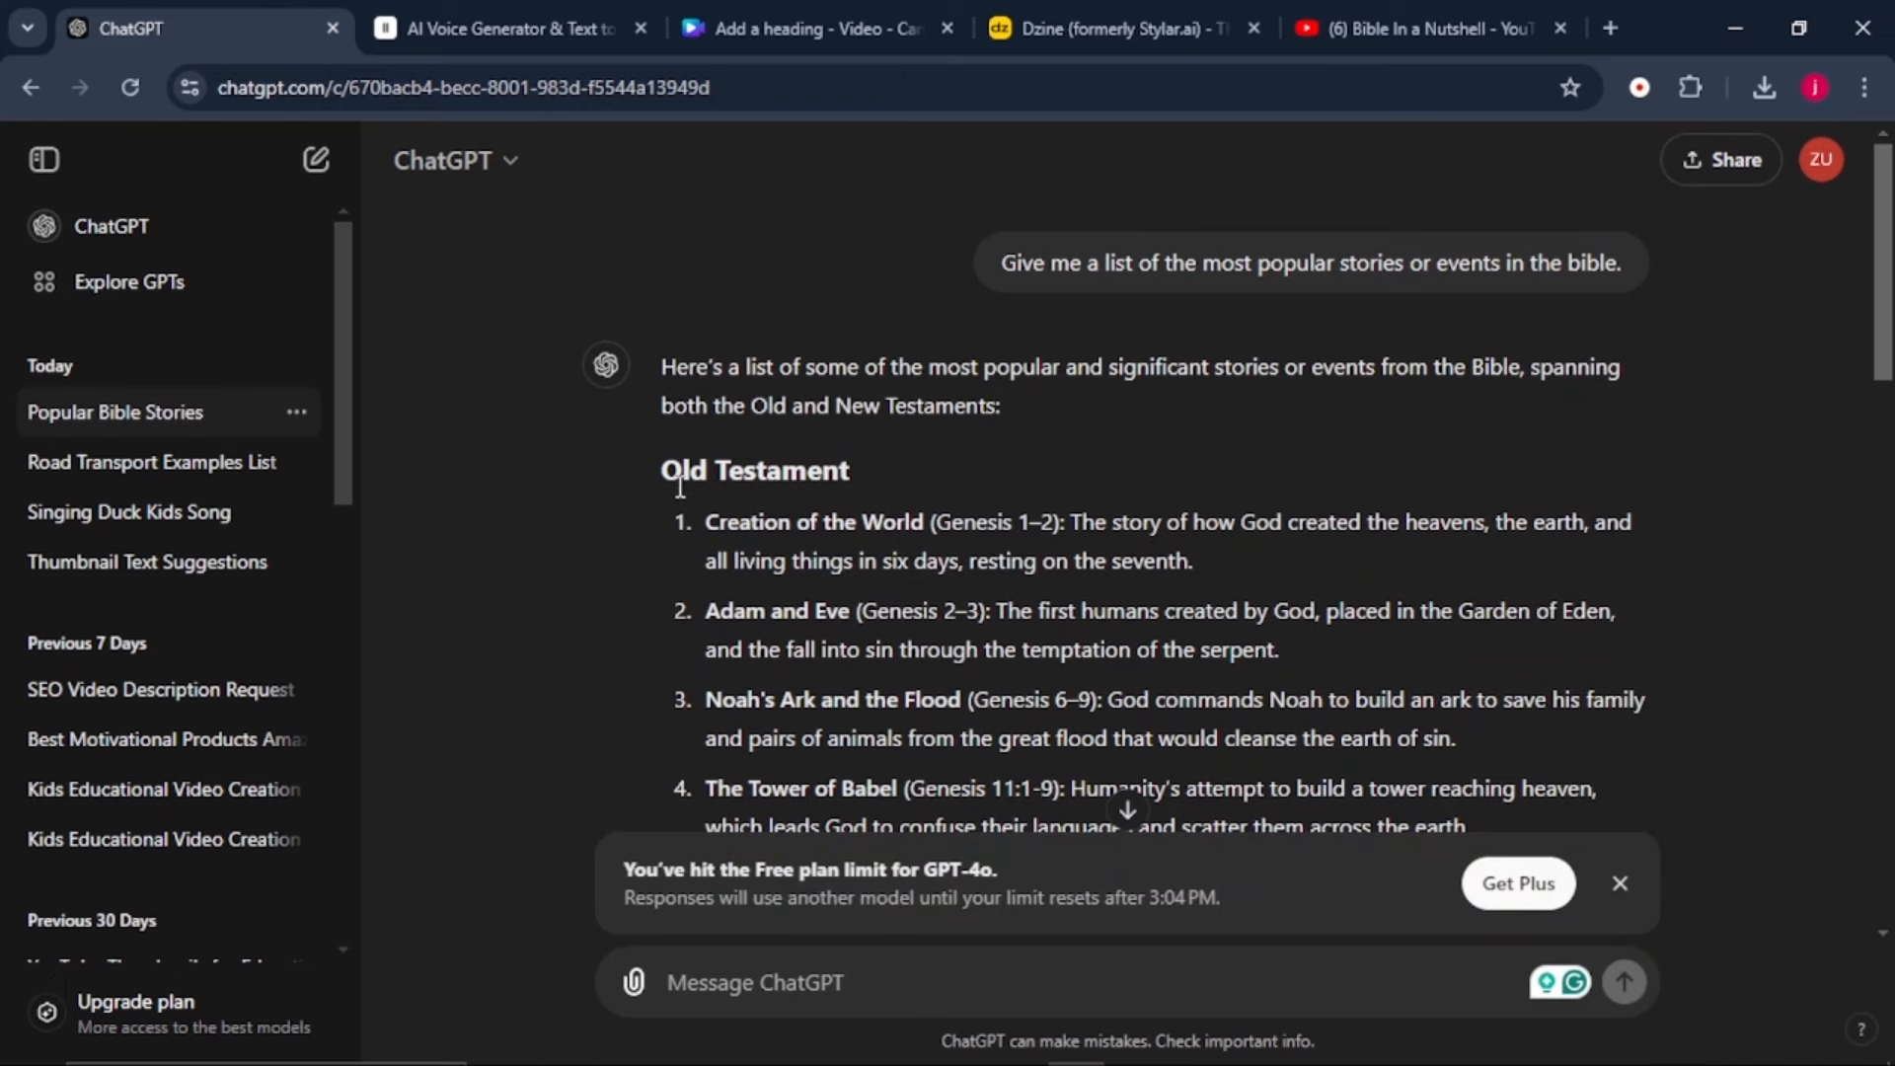
scroll(677, 484, "down", 10)
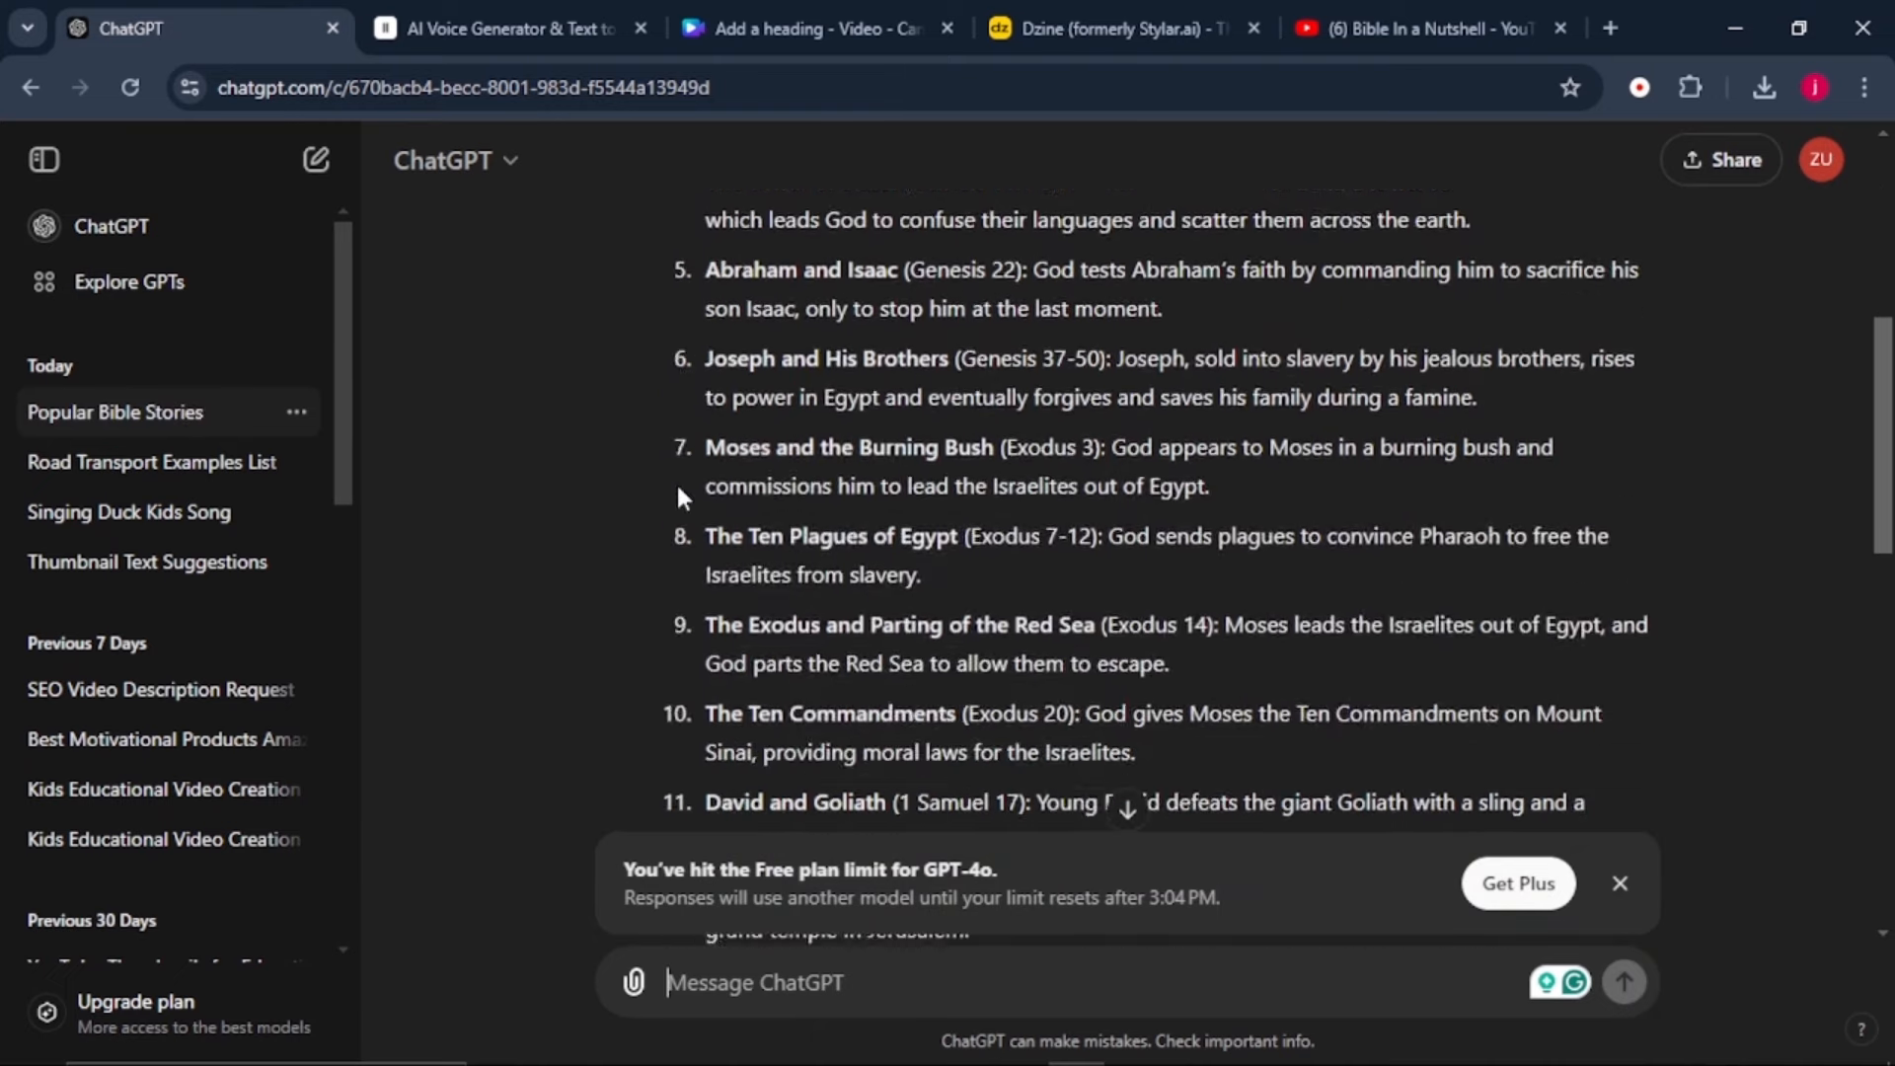
scroll(677, 531, "down", 1)
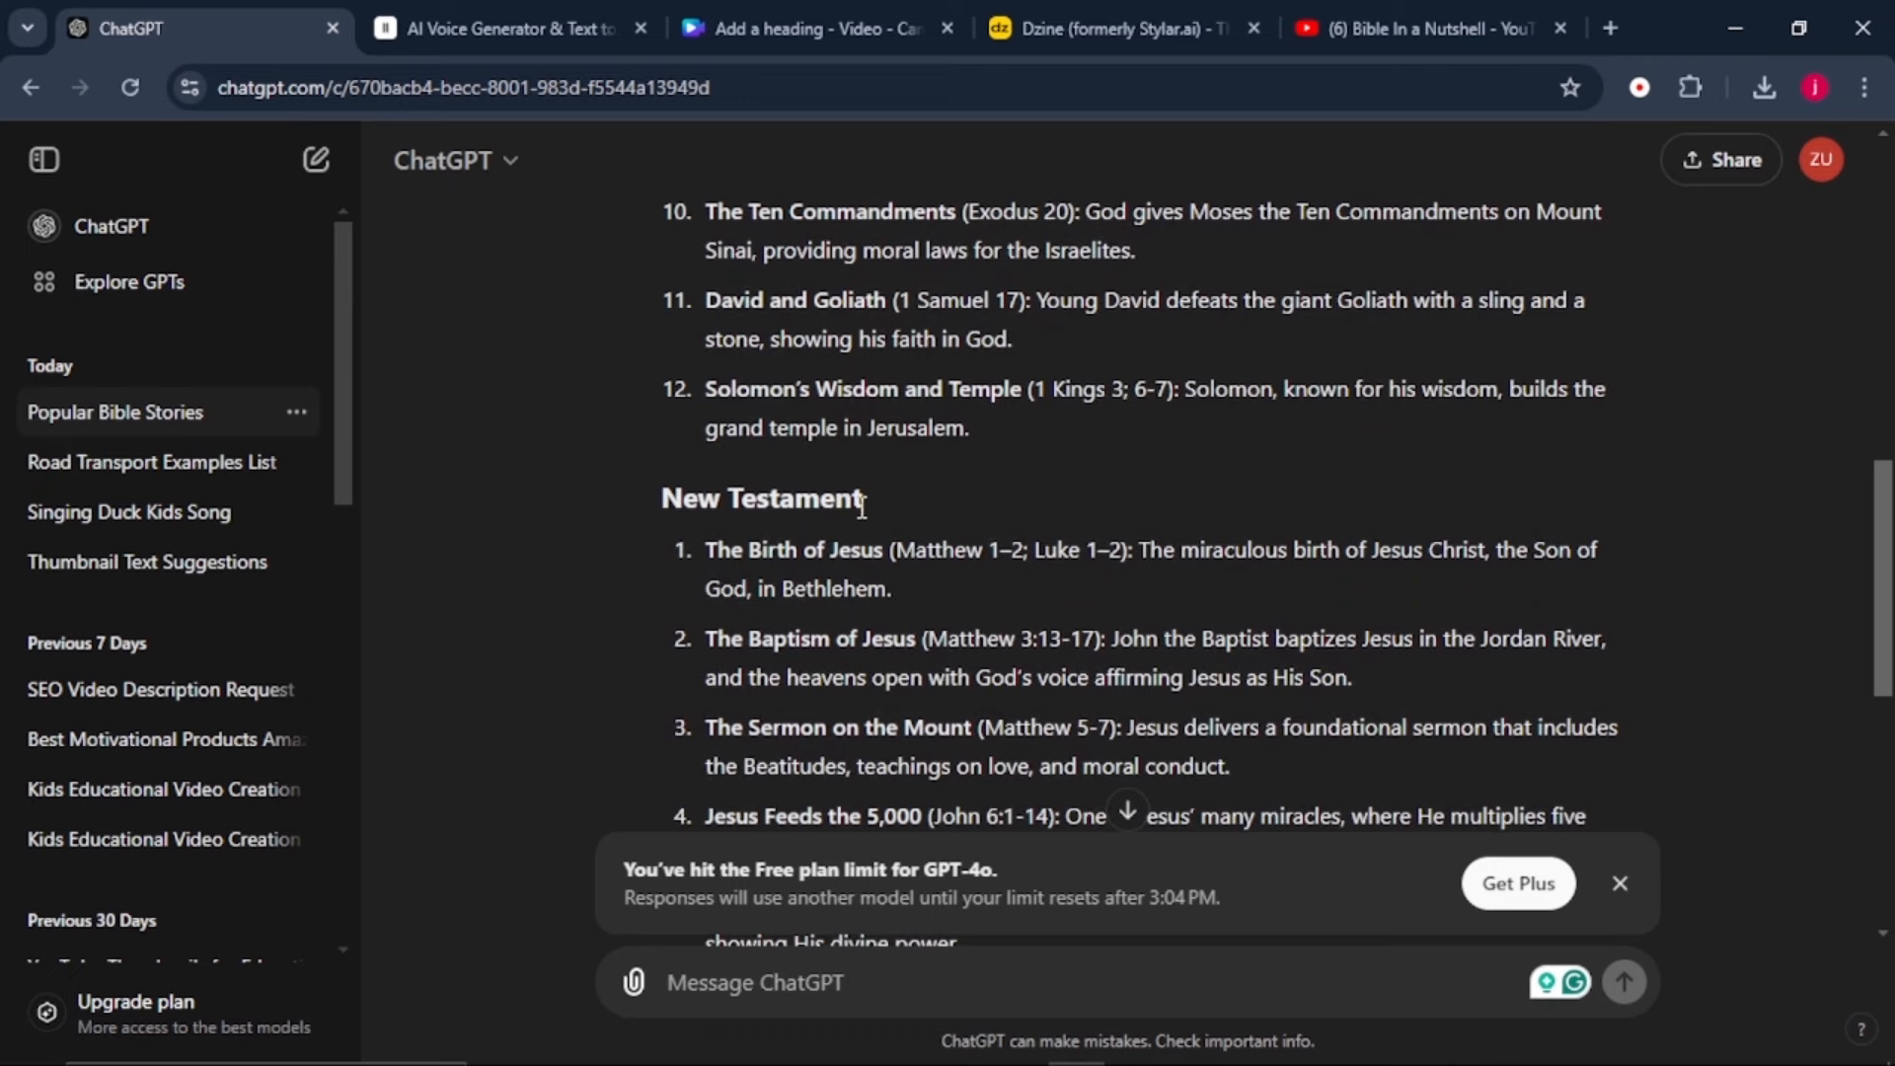
scroll(719, 533, "down", 20)
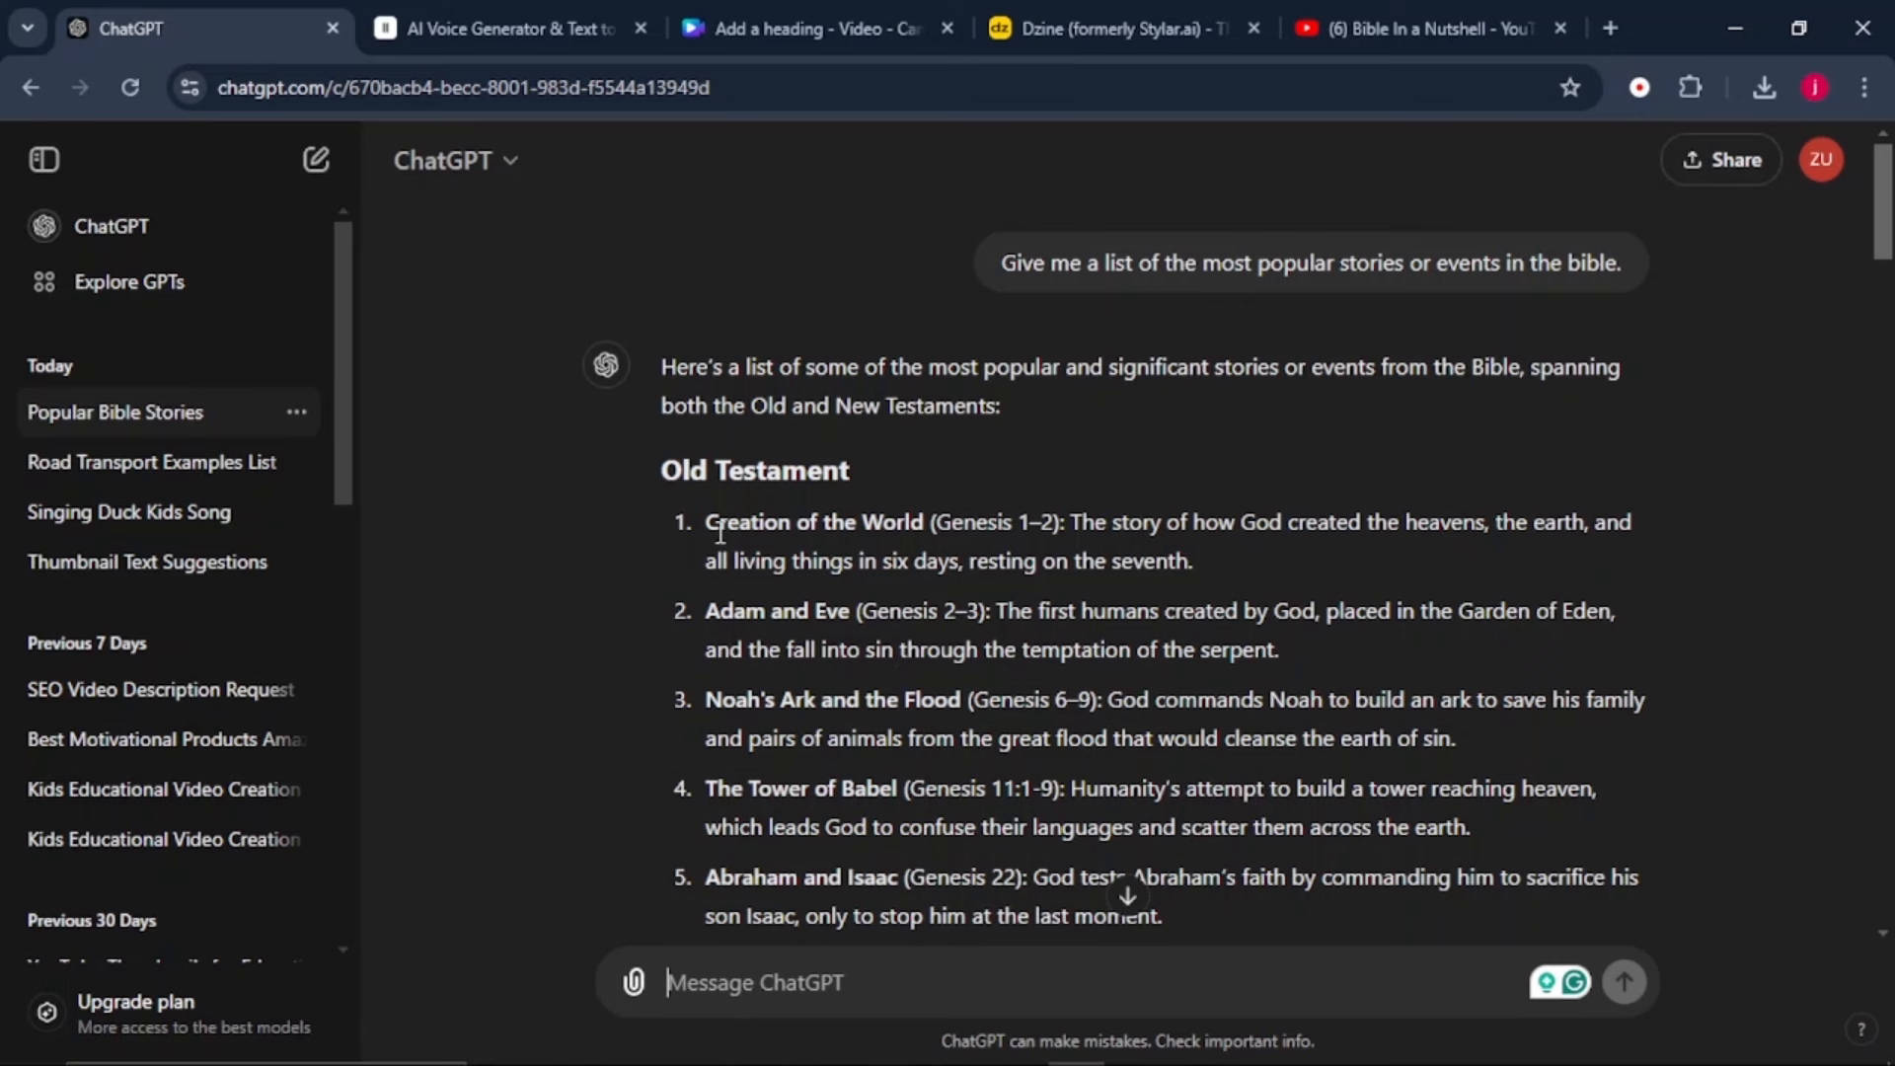
- Ask for a 200-word story for a YouTube video based on the copied "Creation of the World (Genesis 1–2)" list entry
triple_click(801, 551)
key("ctrl+c")
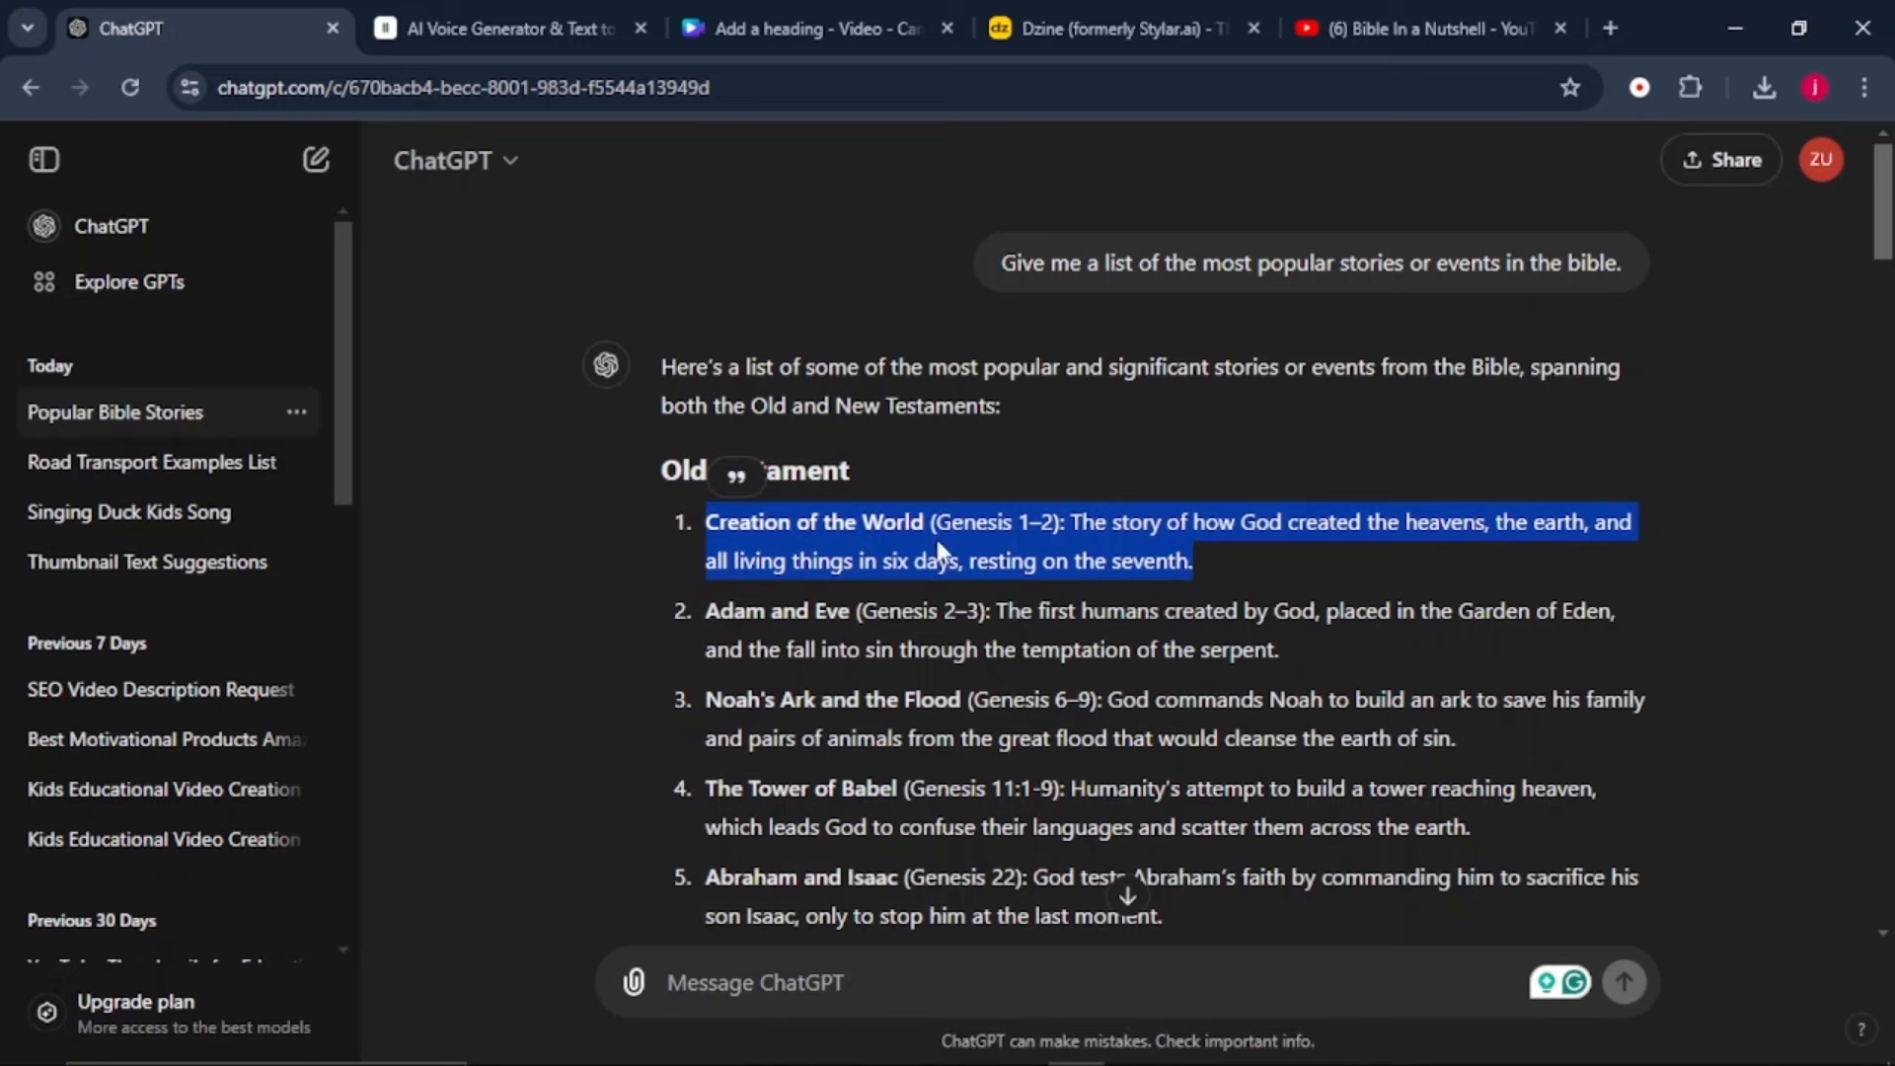
scroll(962, 841, "down", 1)
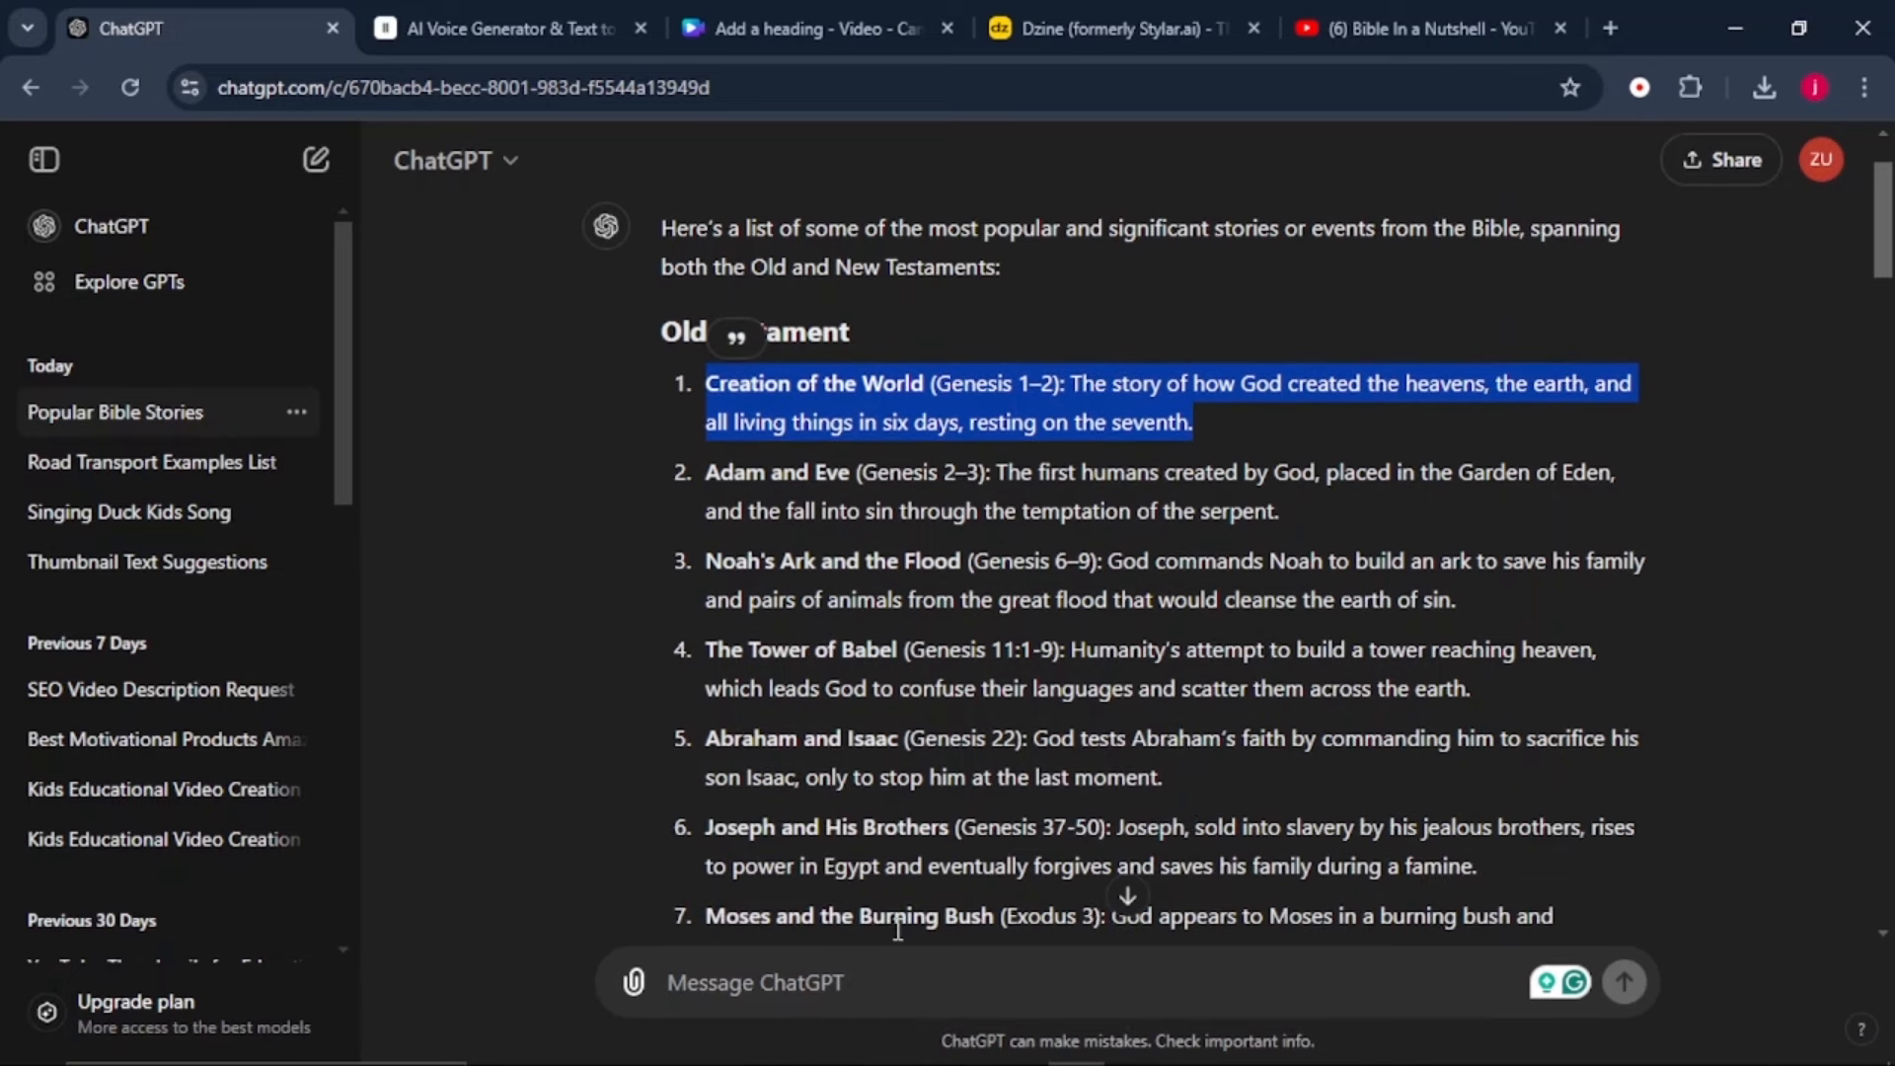
left_click(885, 987)
key("ctrl+v")
left_click_drag(1169, 994, 664, 903)
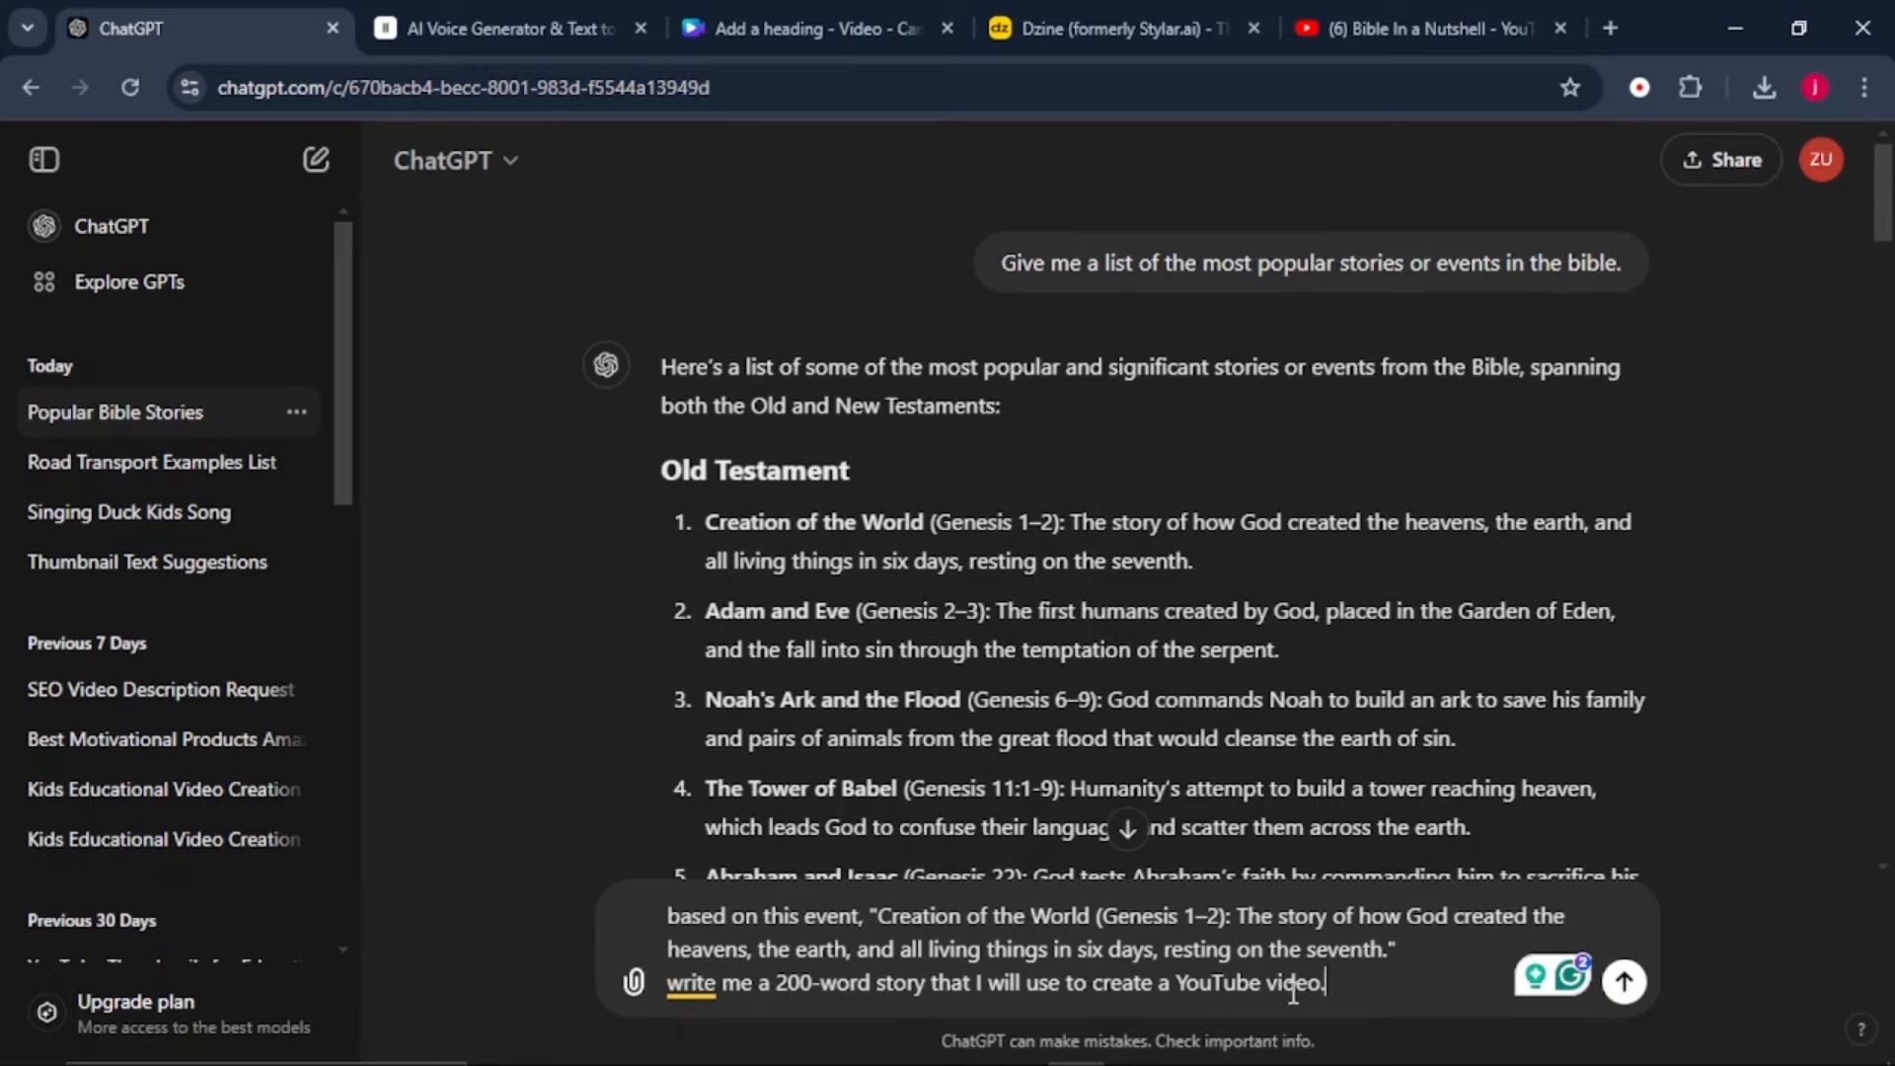
key("Return")
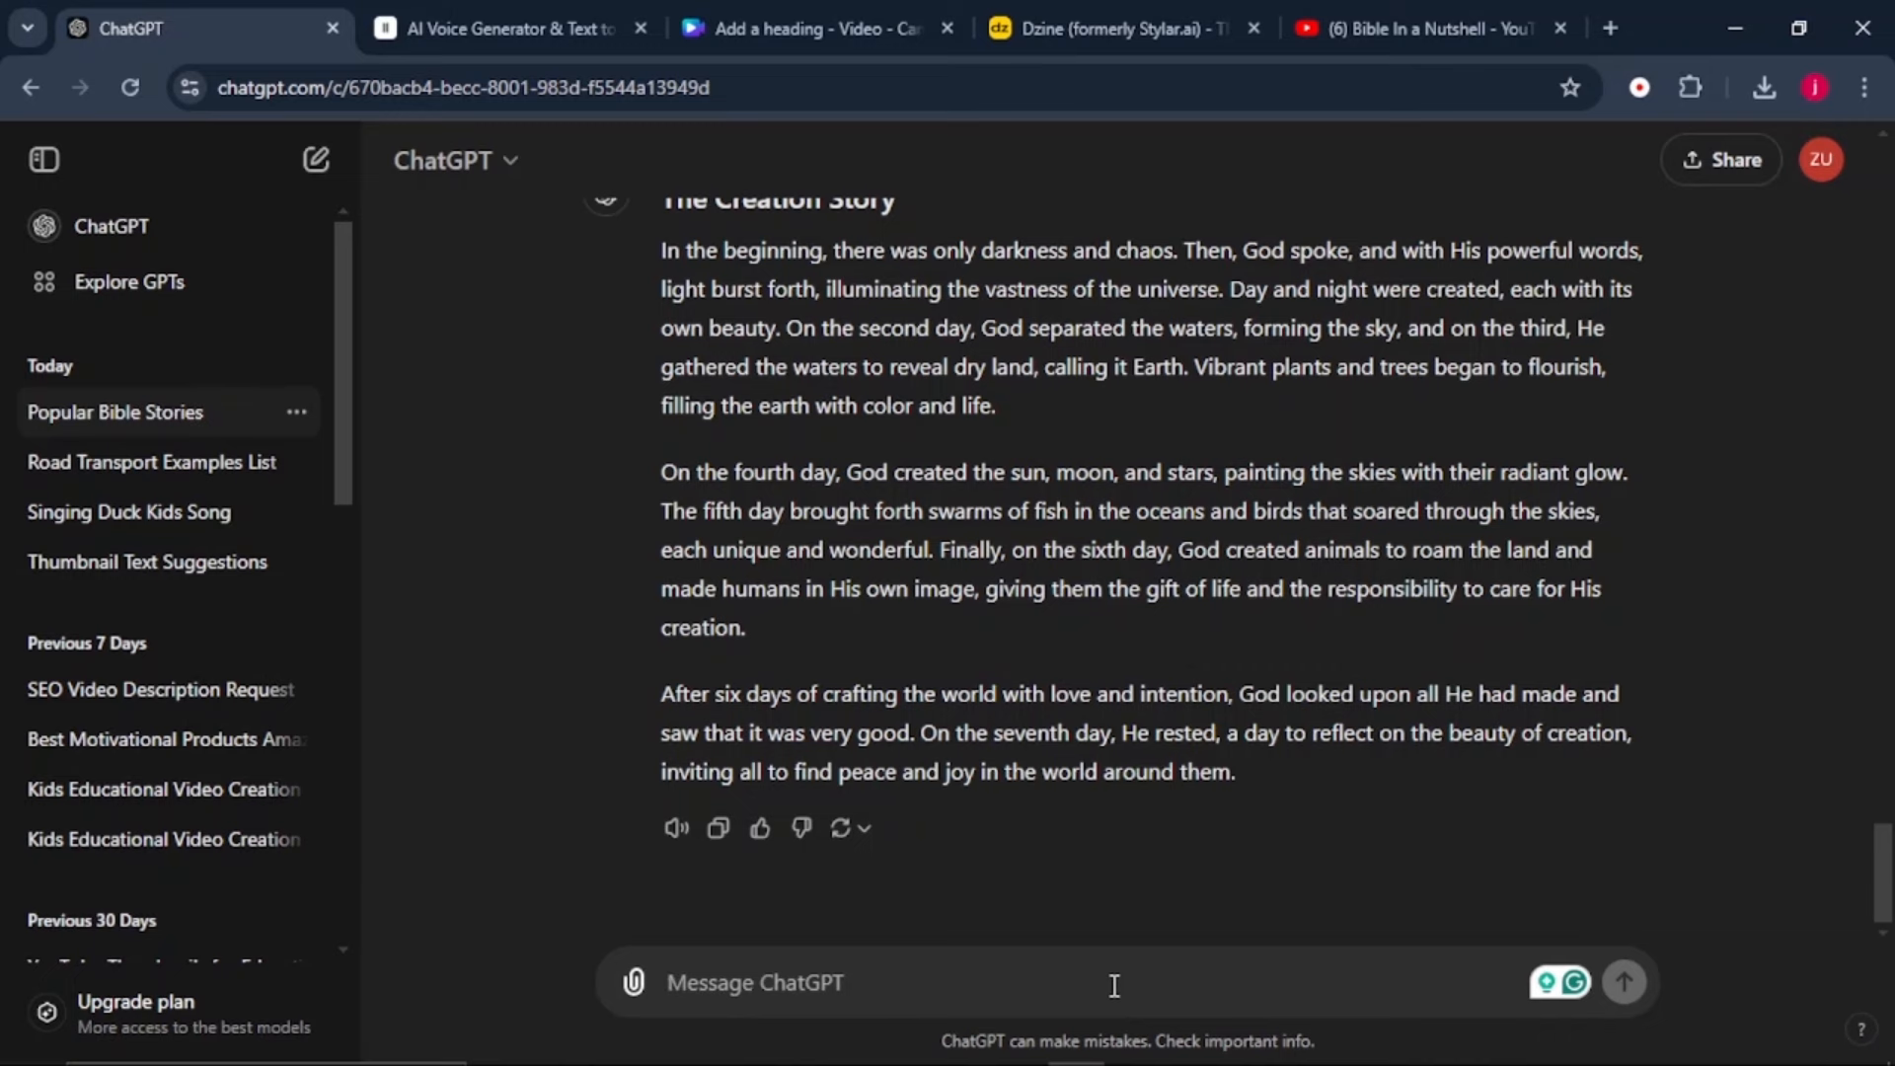
- Request prompts for generating consistent images for the entire story, and look through the resulting image prompts
type("Perfect. Now, give me prompts that I will use to generate consistent images for the entire story.")
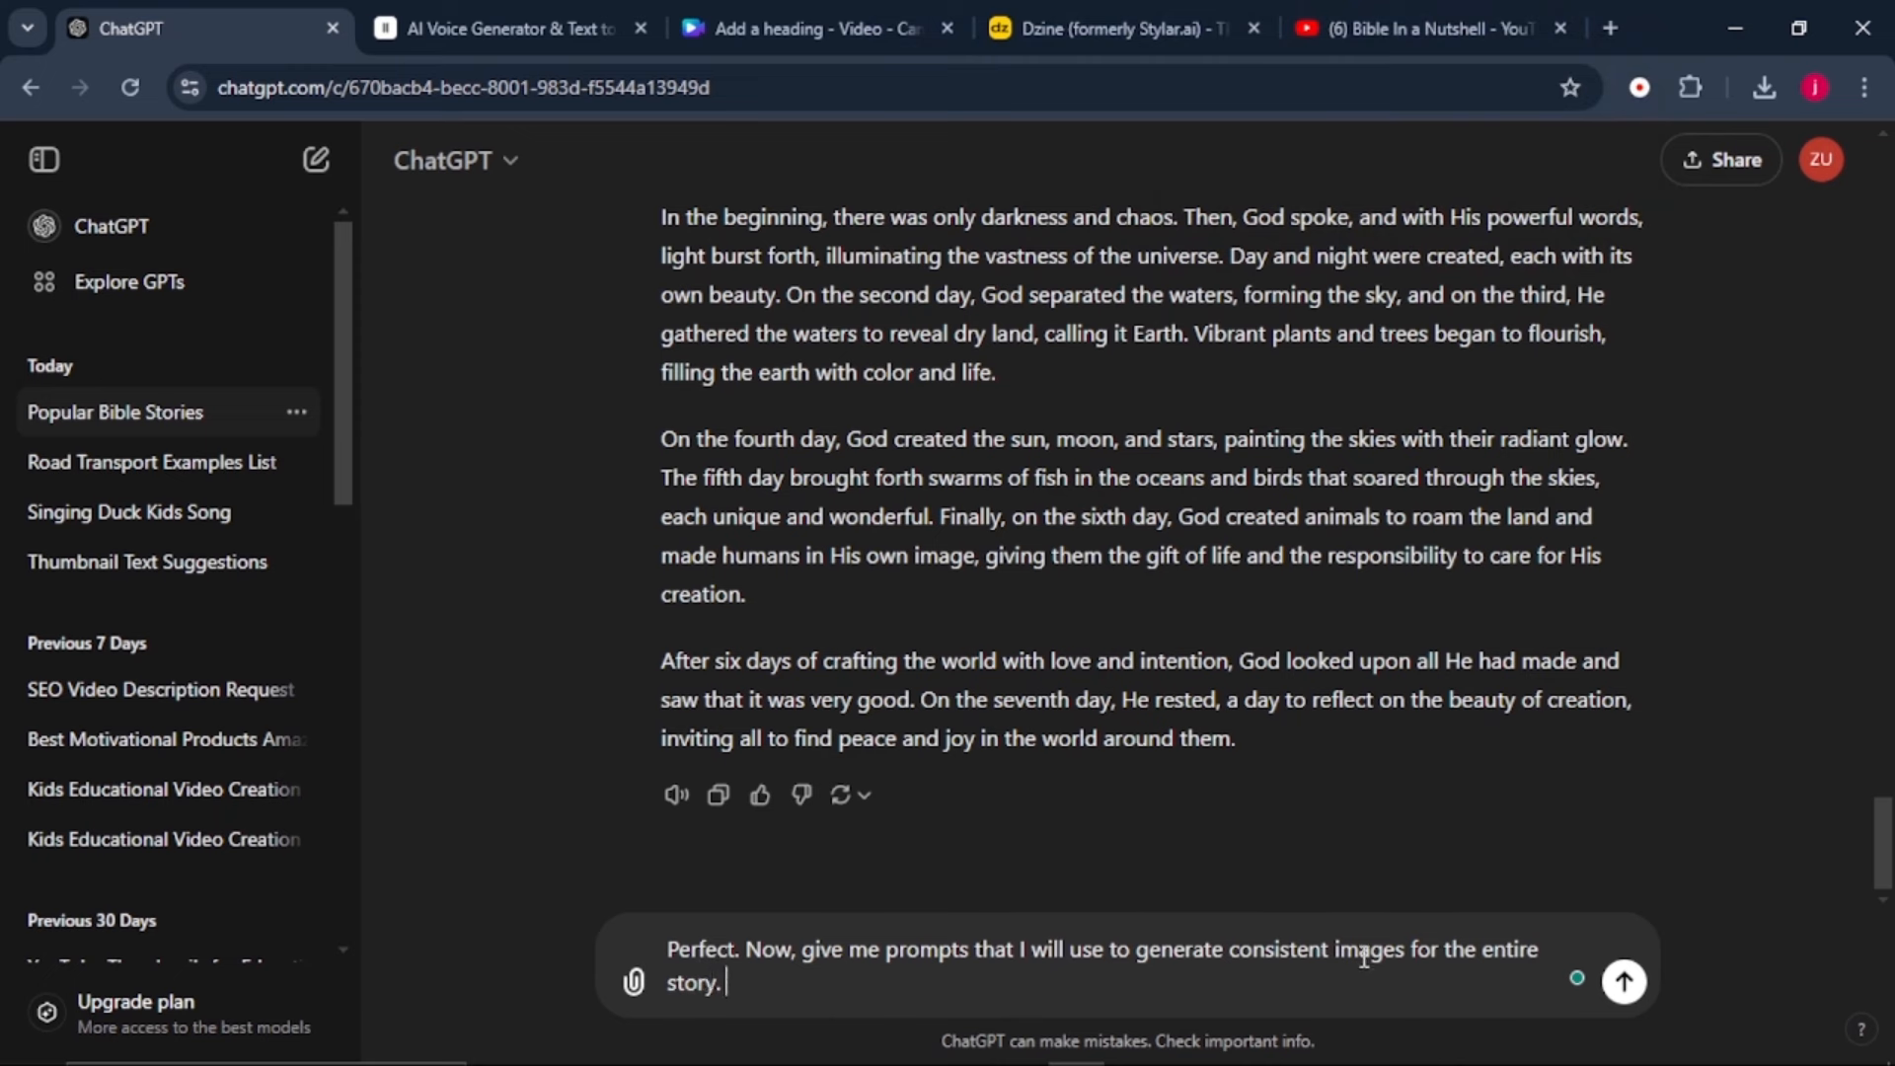
left_click(1621, 984)
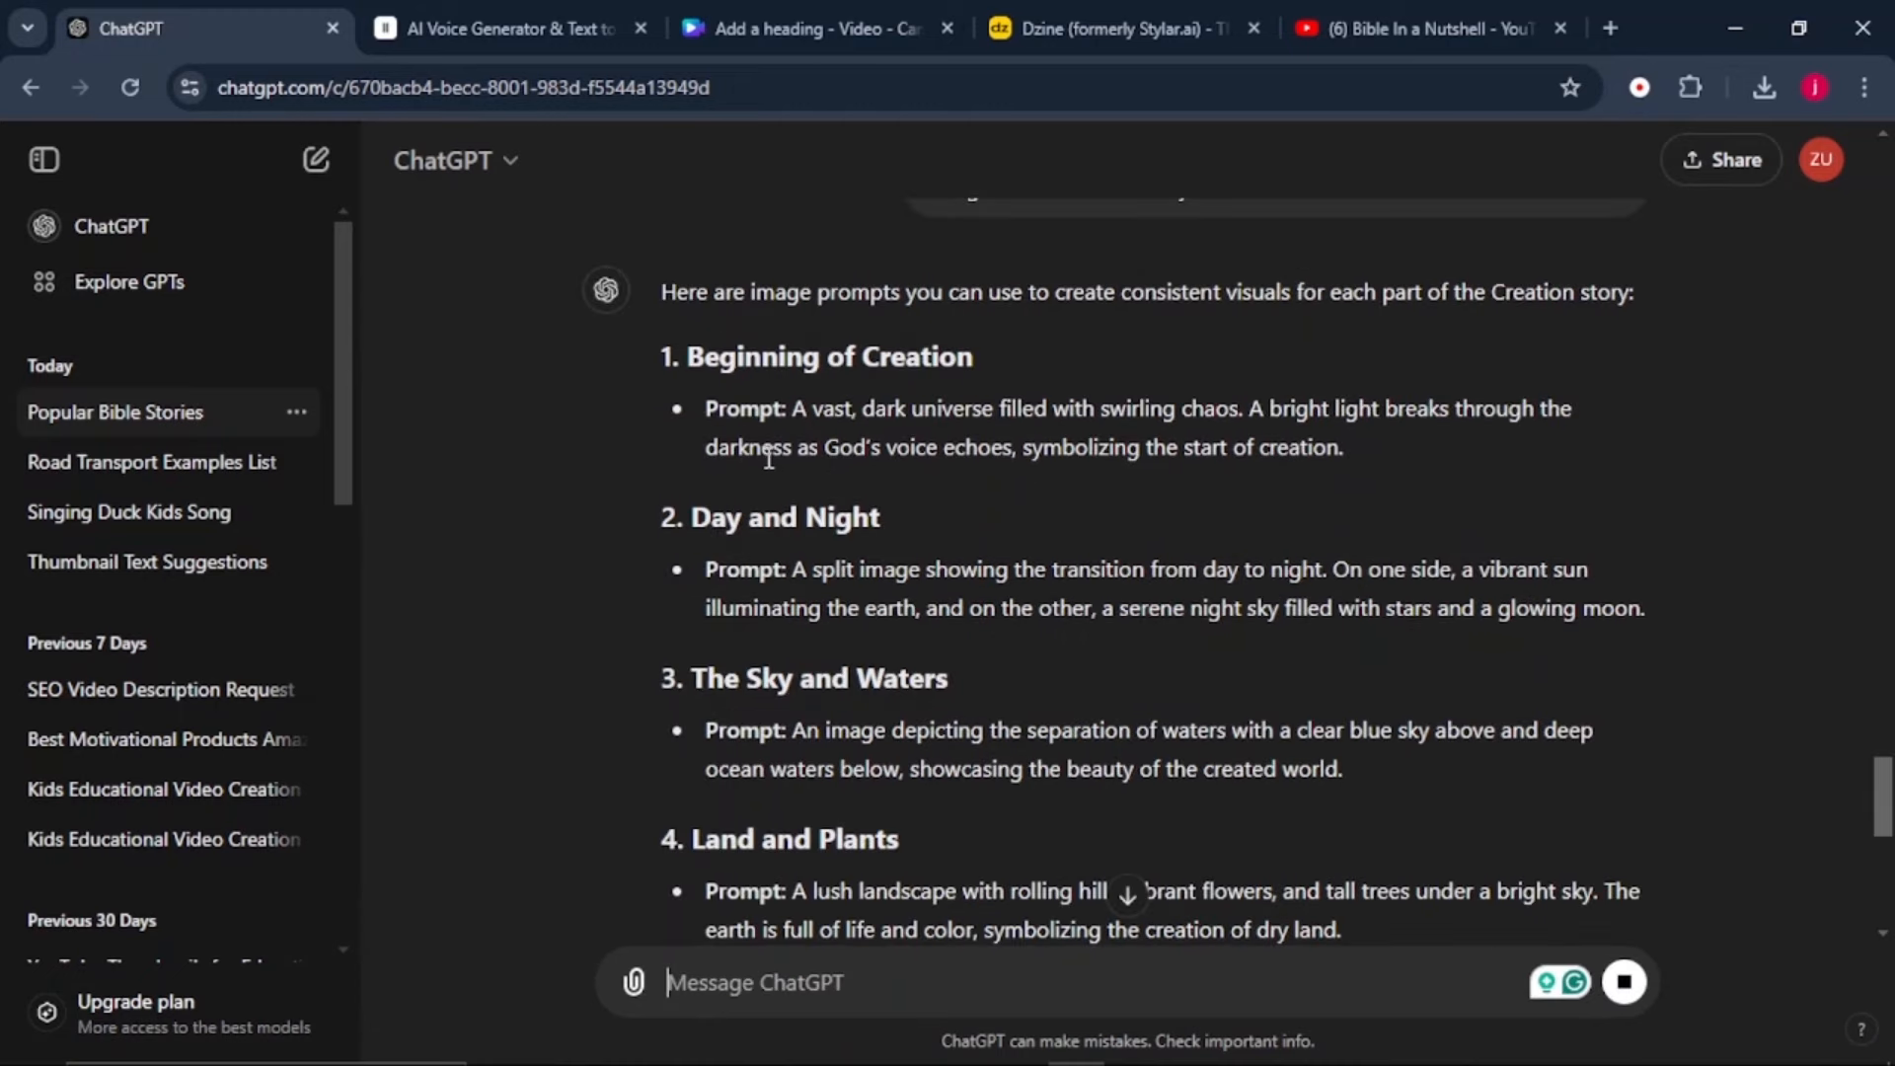
scroll(743, 407, "down", 4)
scroll(743, 407, "down", 7)
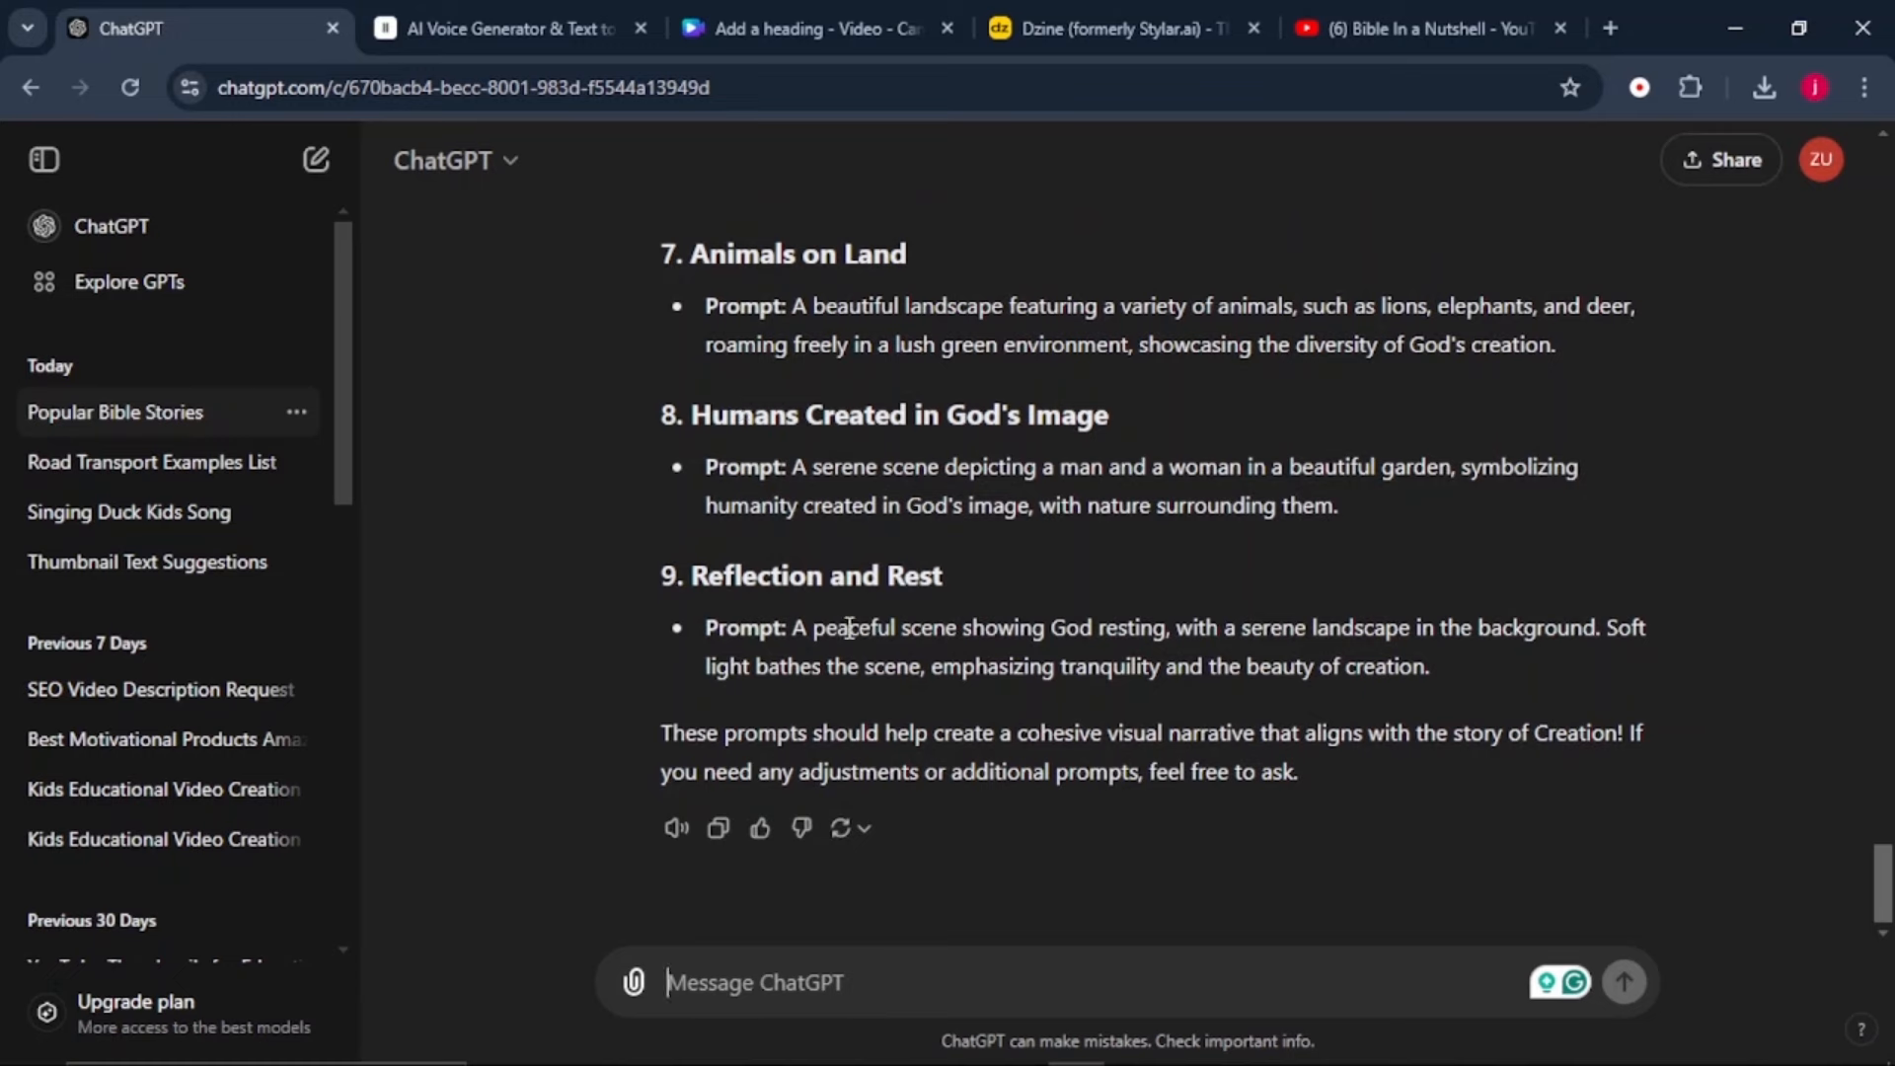
scroll(842, 626, "up", 10)
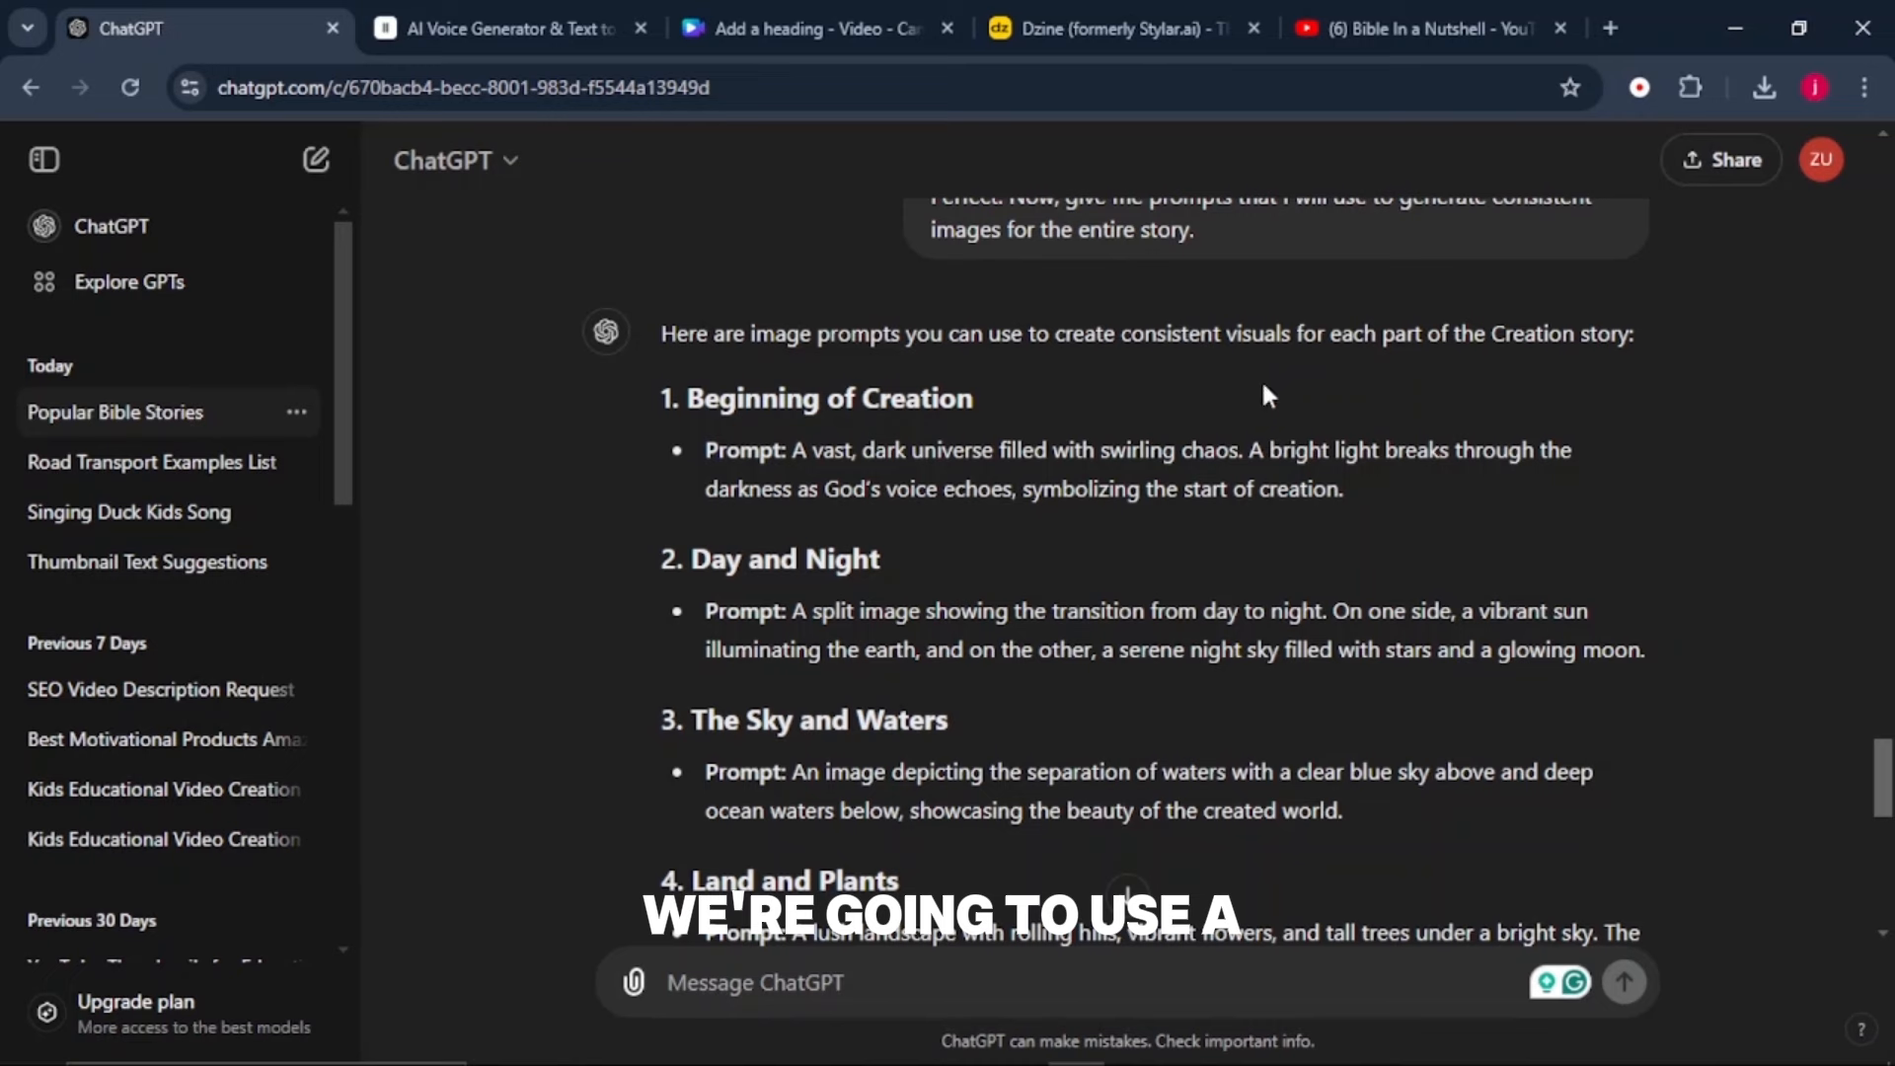
- Switch to Dzine and create a new project with a 16:9 aspect ratio at 1536 × 864
left_click(1106, 18)
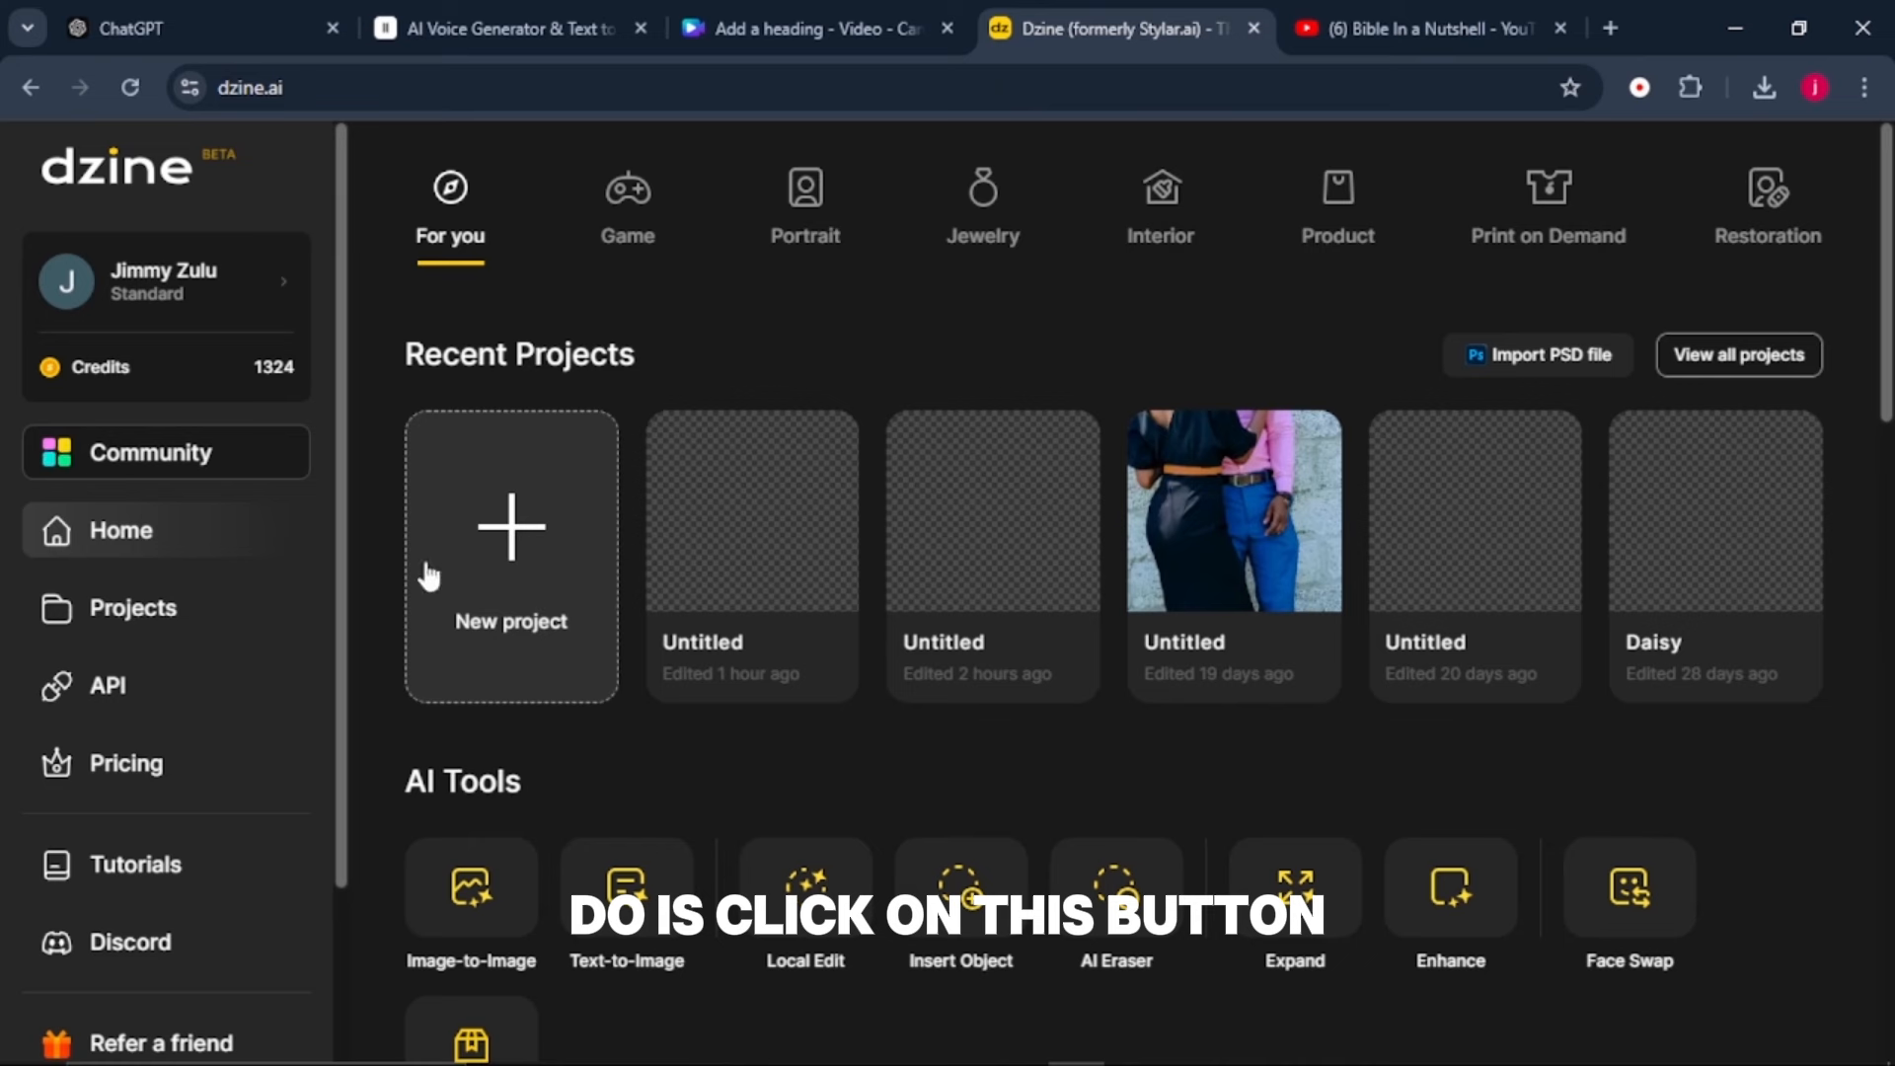
left_click(504, 565)
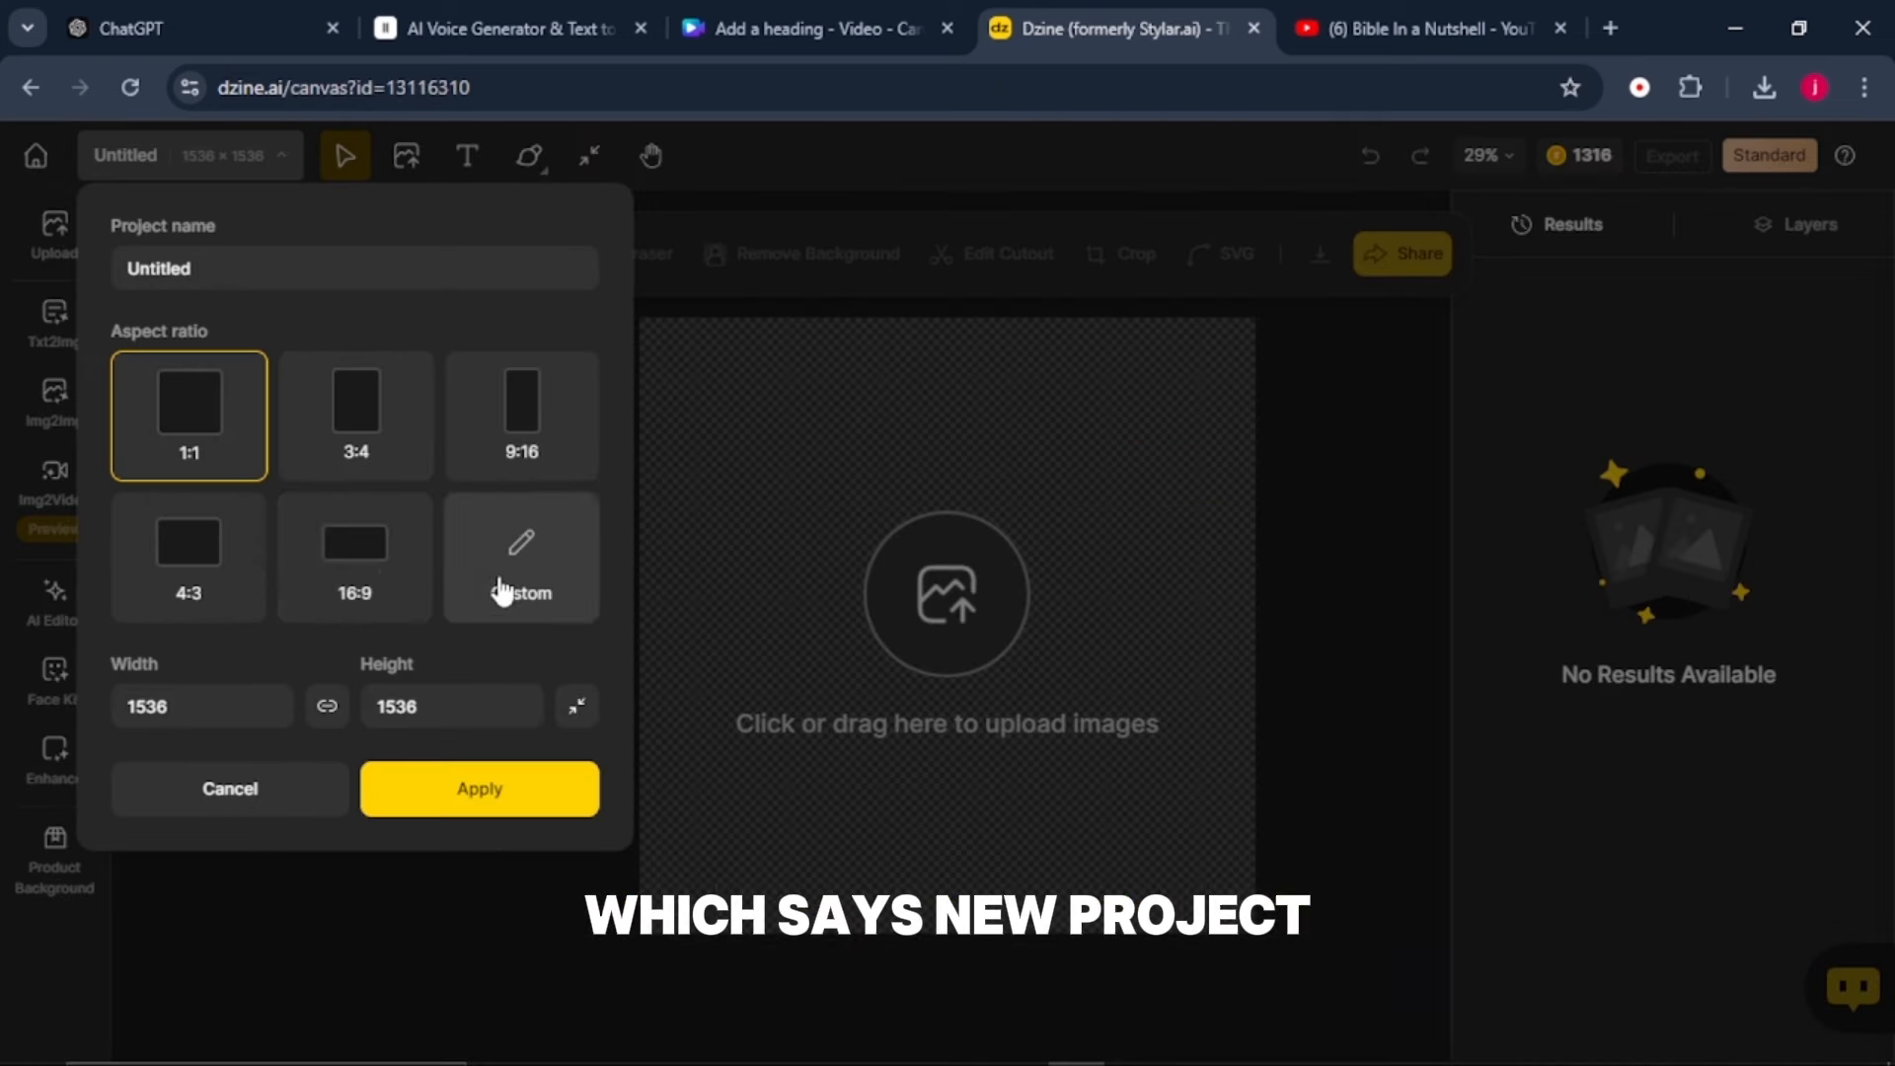
left_click(341, 582)
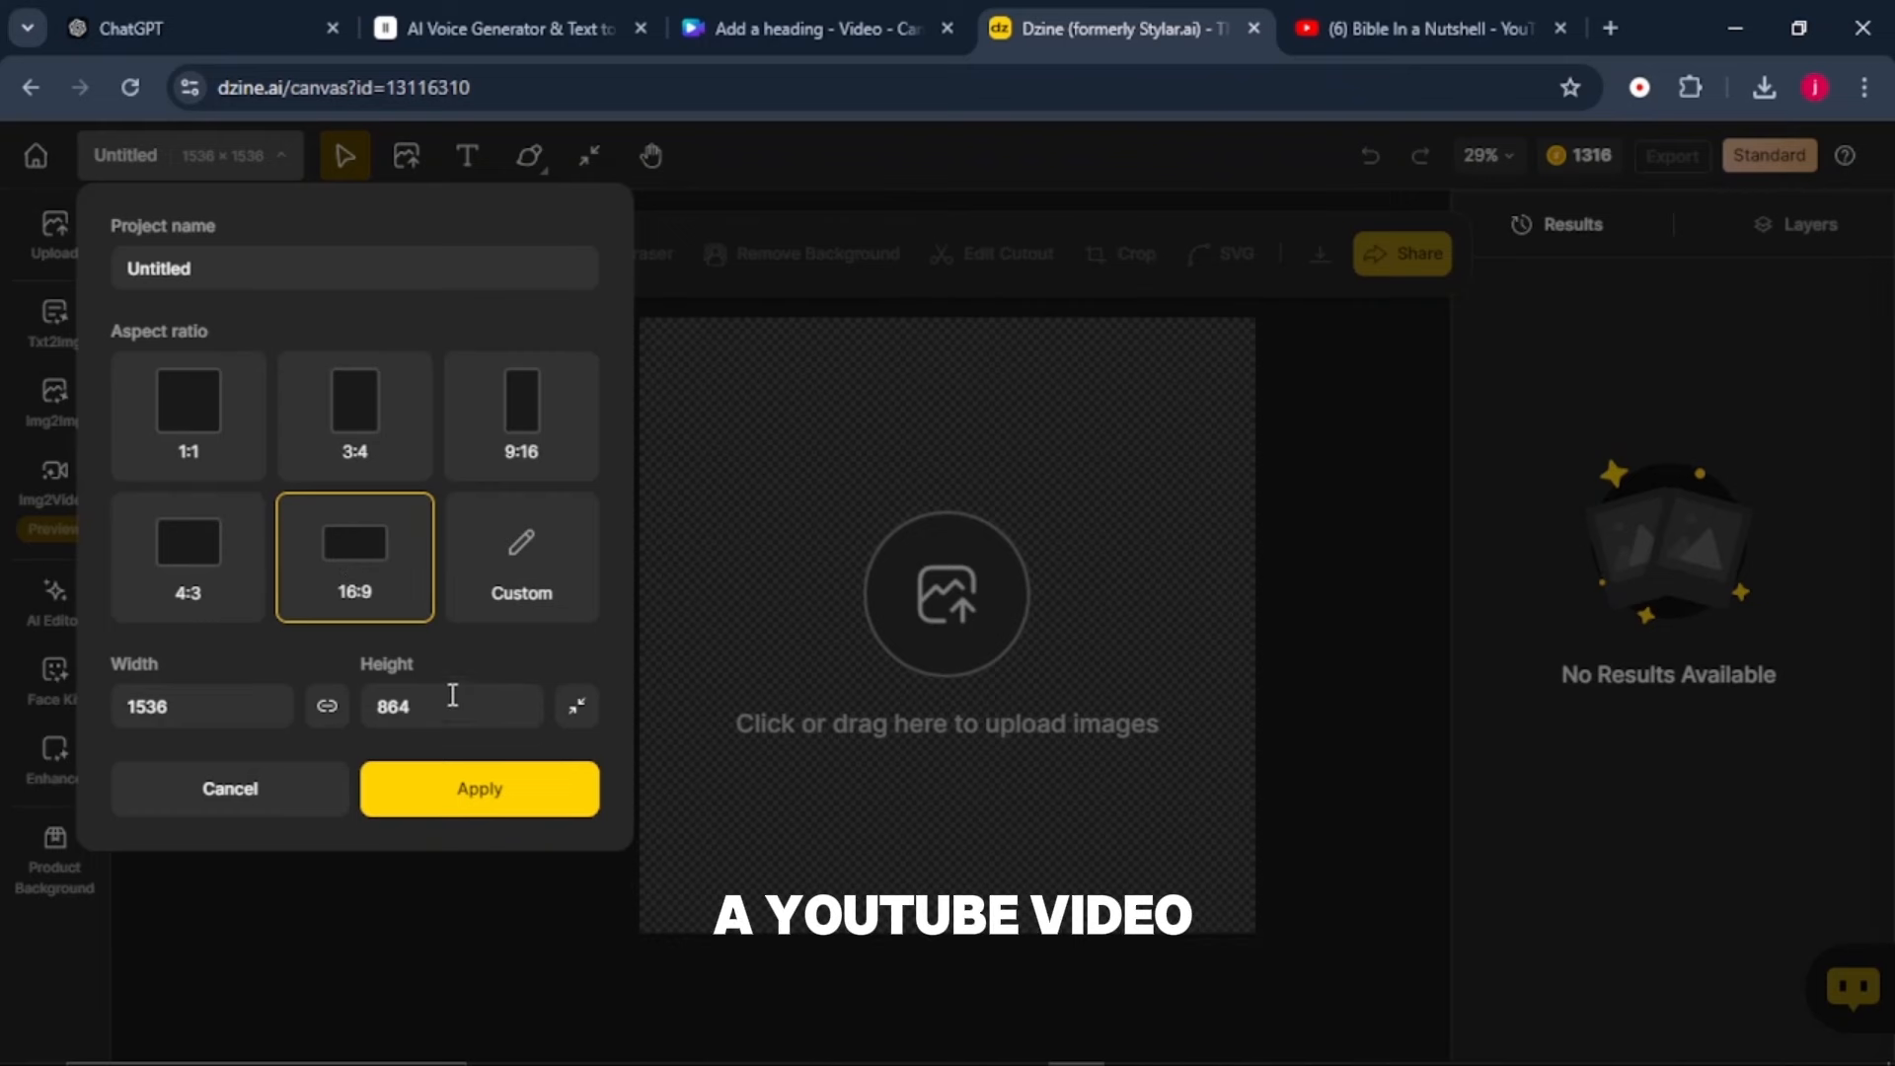
left_click(451, 805)
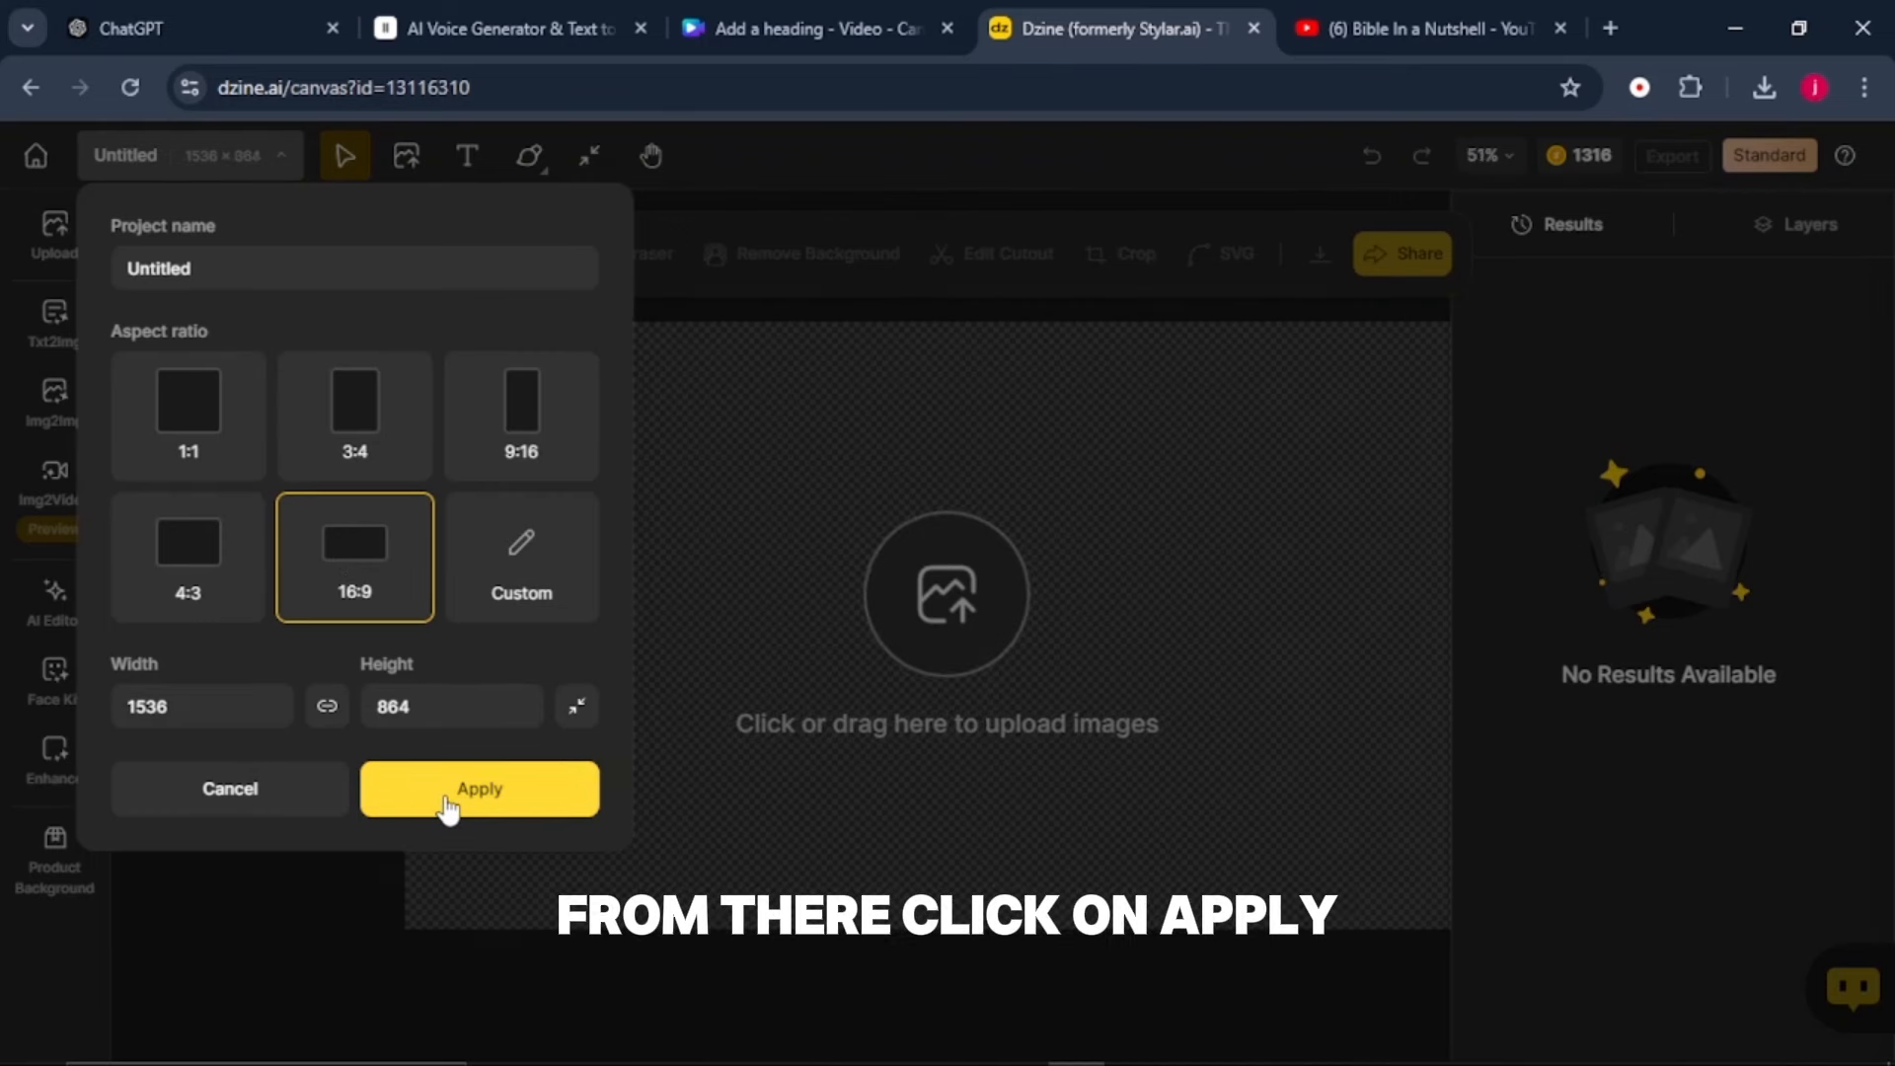
left_click(449, 804)
- Open Text-to-Image generation and choose the Dzine 3D Render v1 style
mouse_move(70, 330)
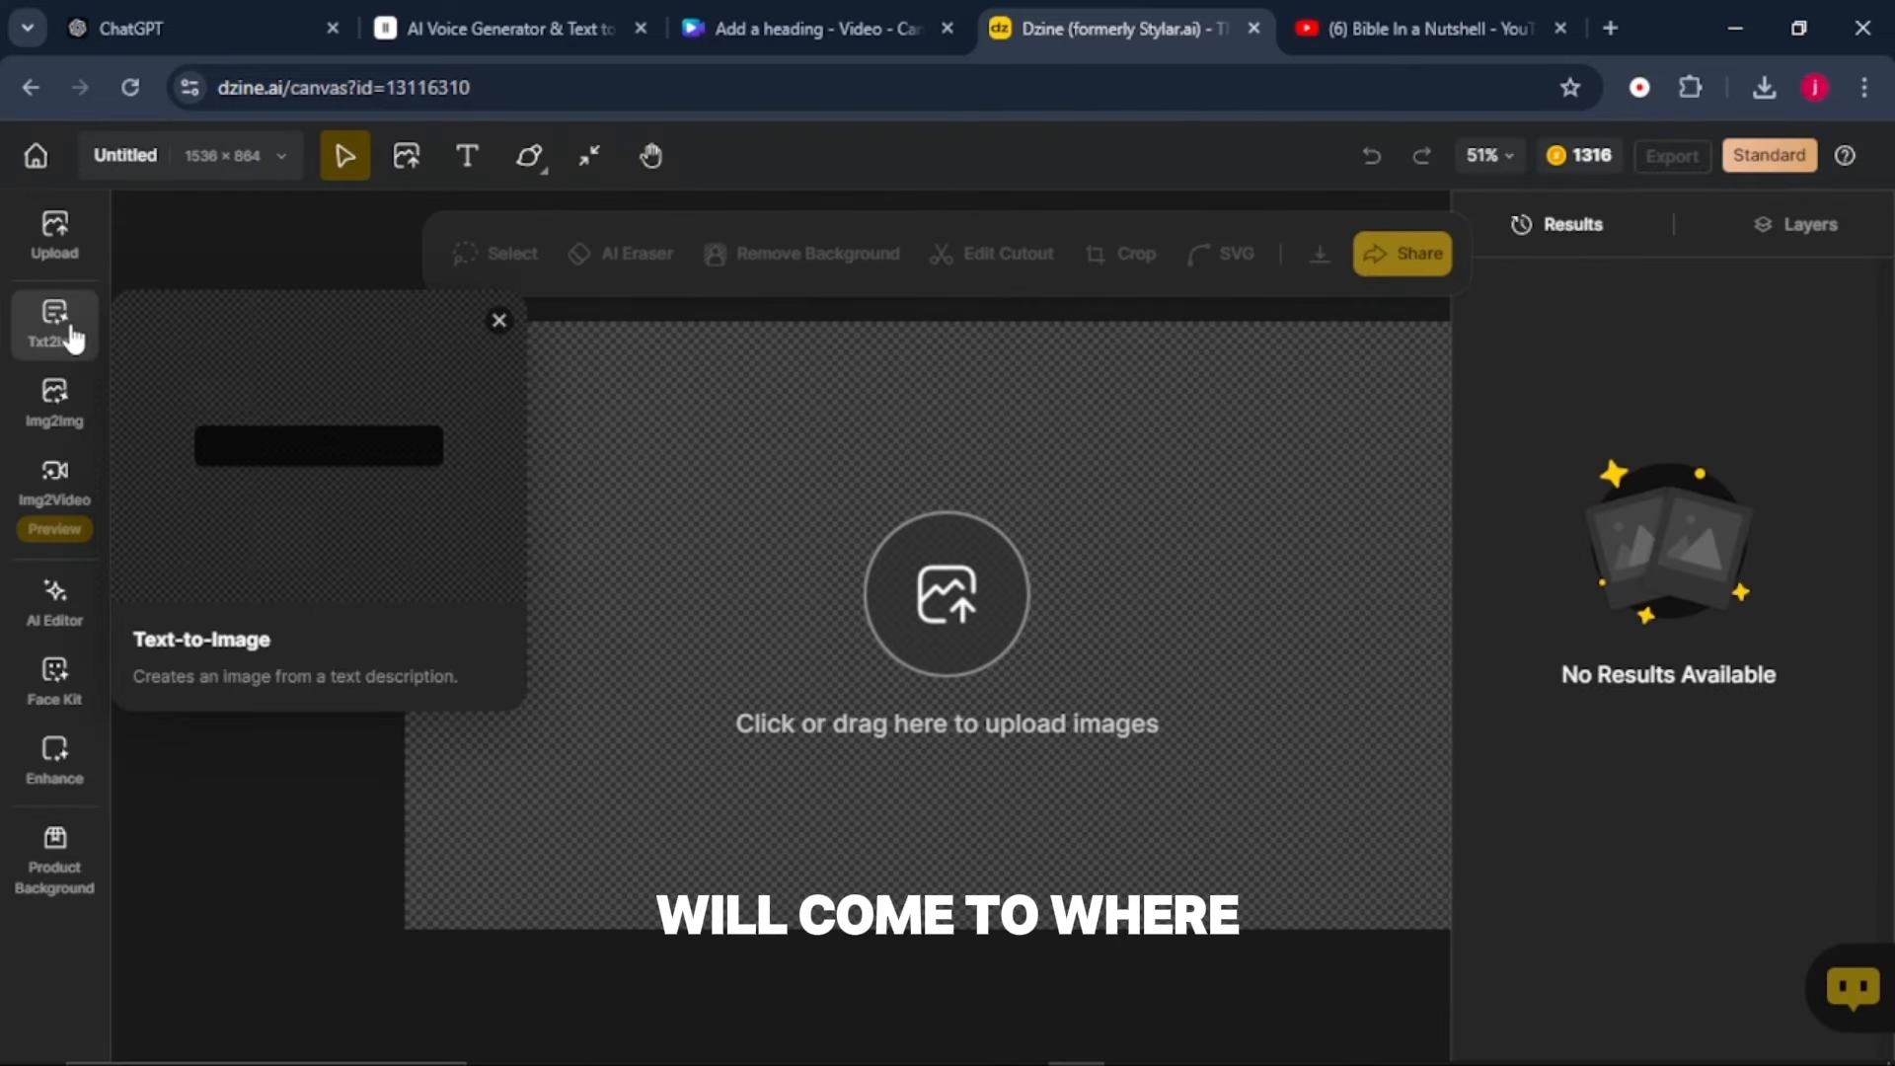
left_click(71, 335)
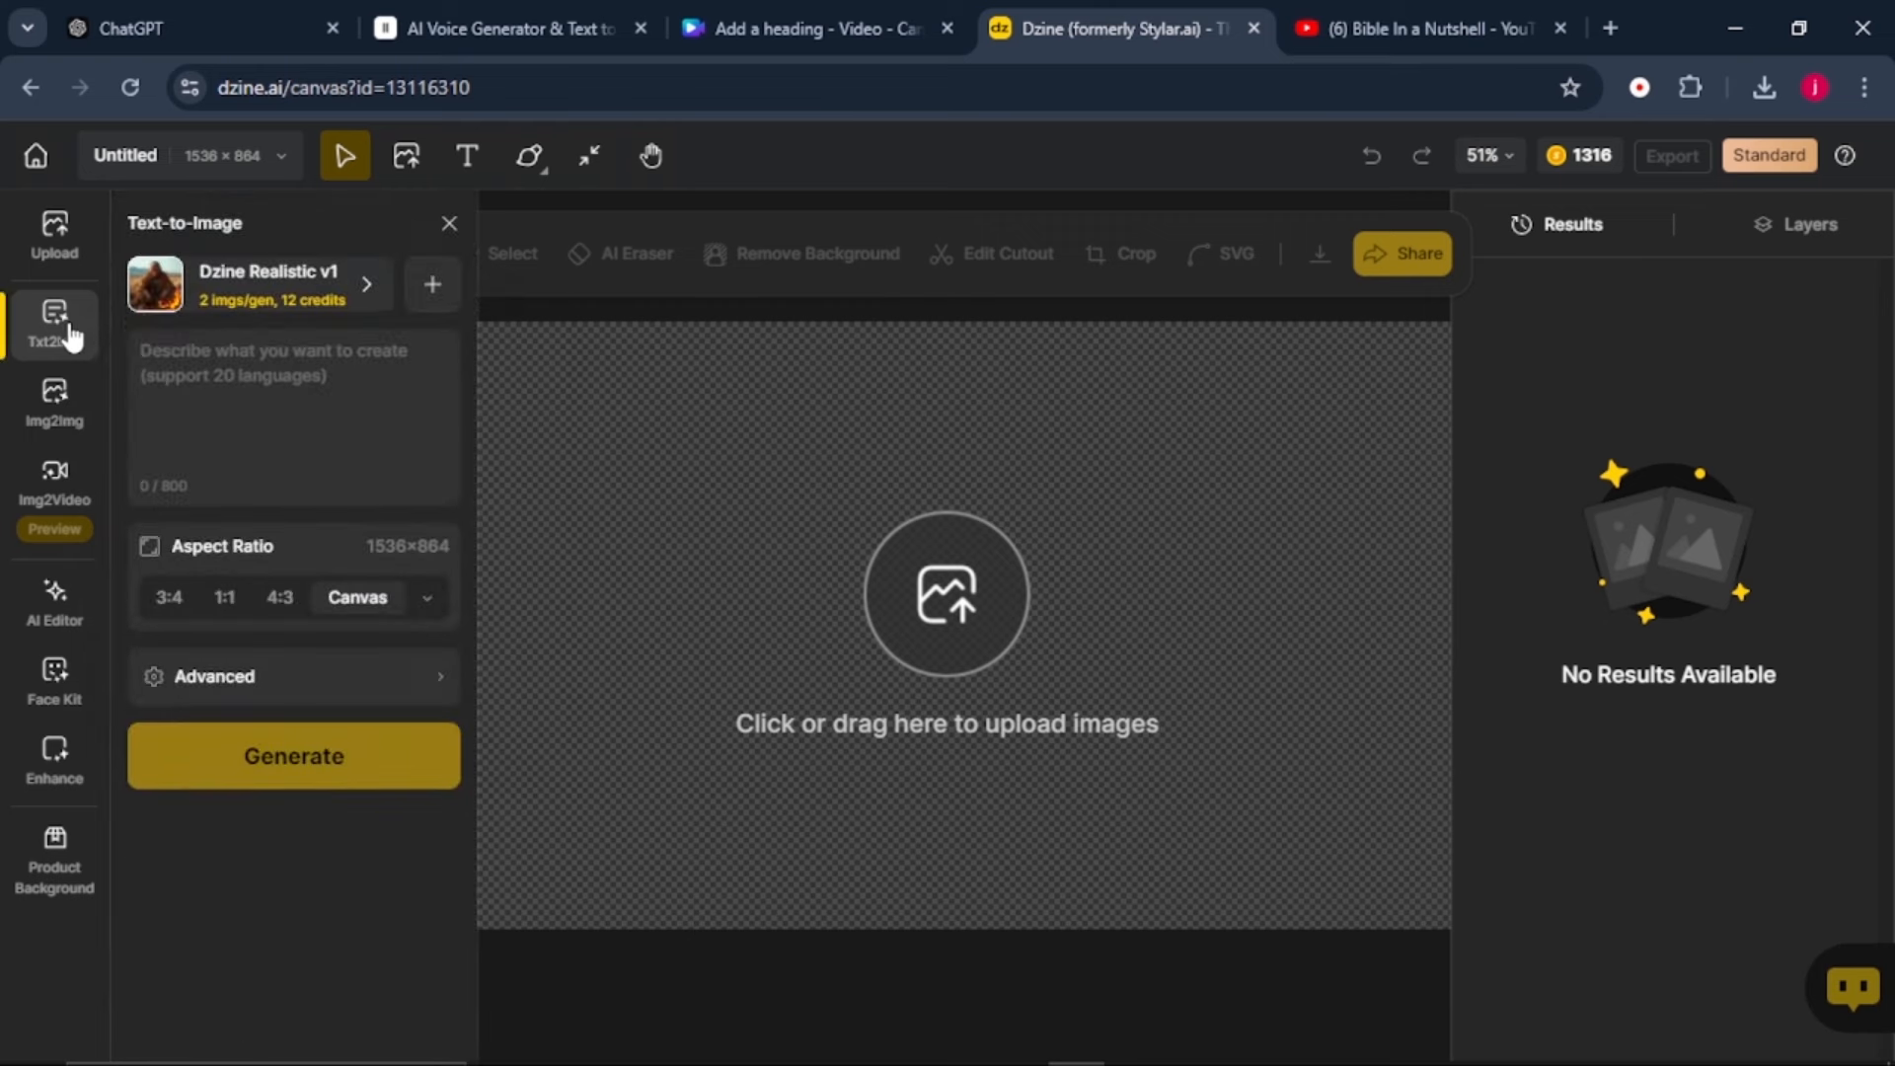
left_click(251, 294)
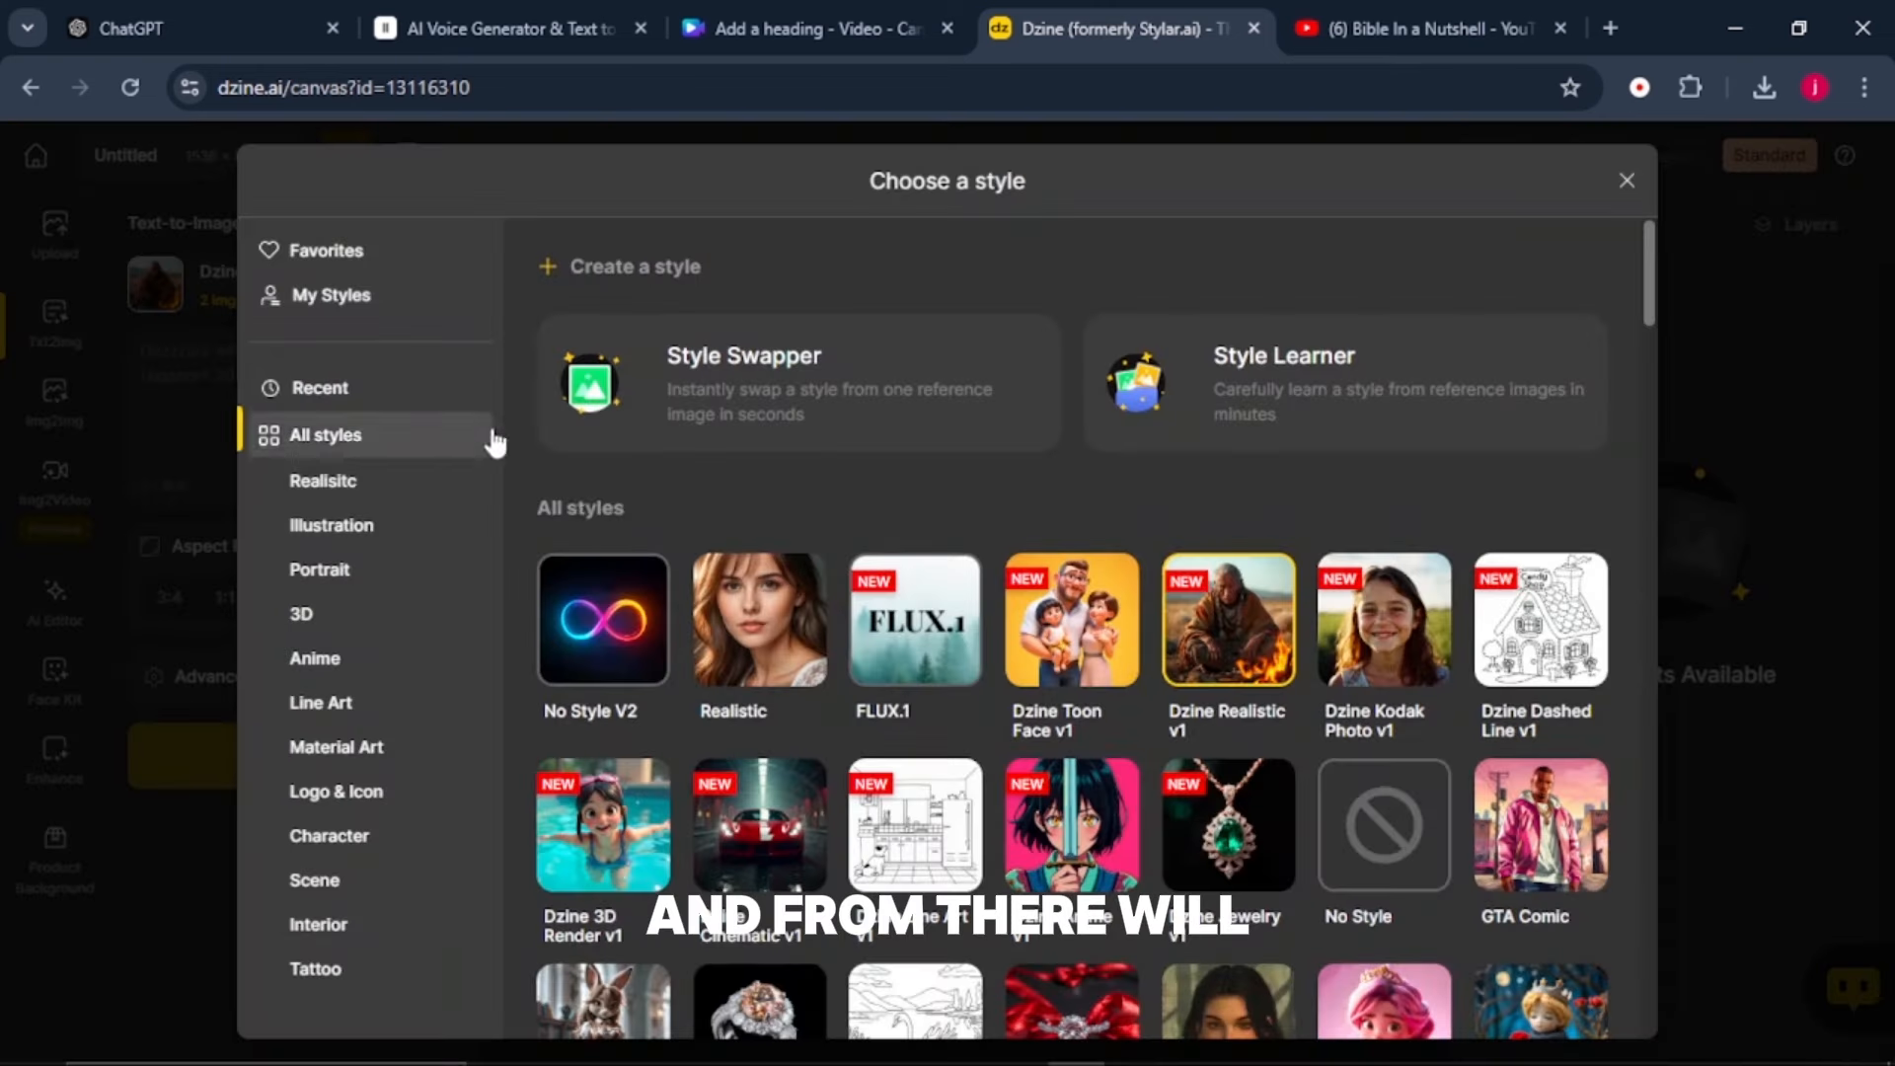
left_click(610, 851)
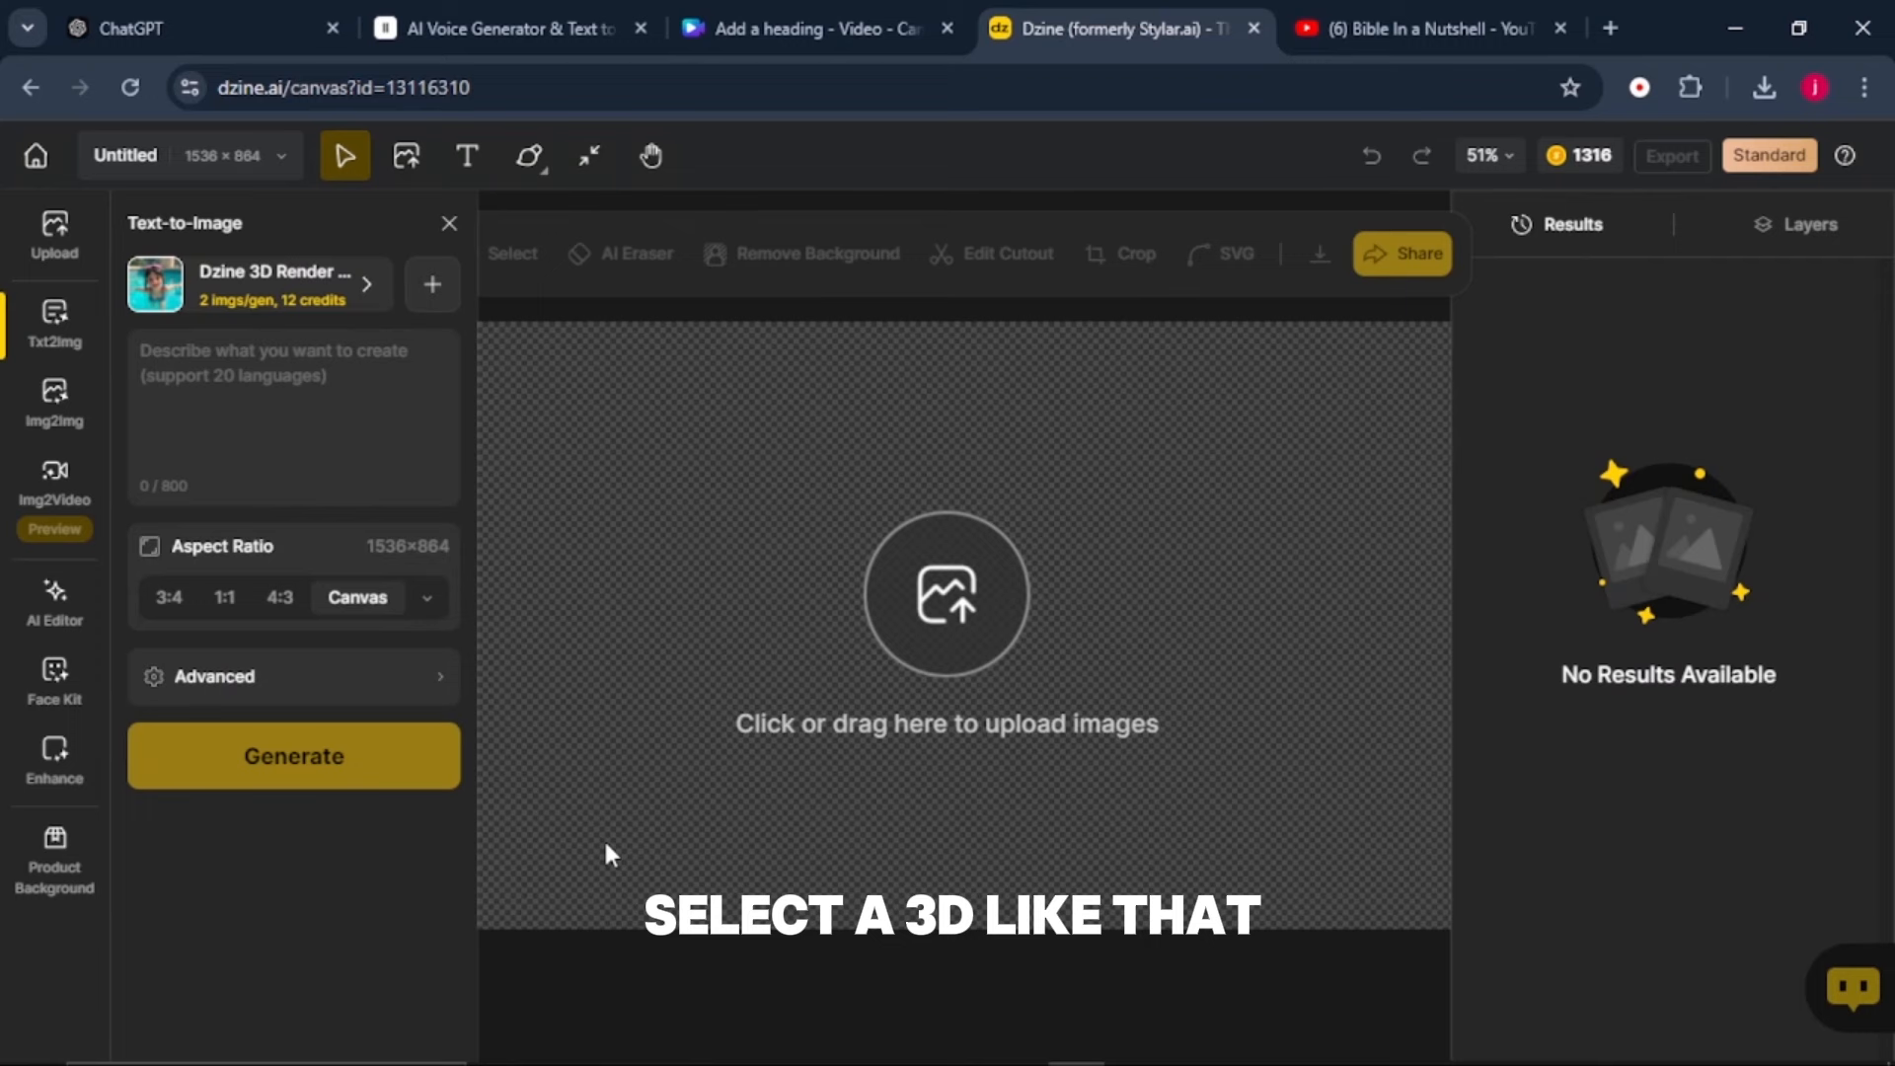
- Paste the "Beginning of Creation" prompt as the image description and generate images from it twice
left_click(151, 348)
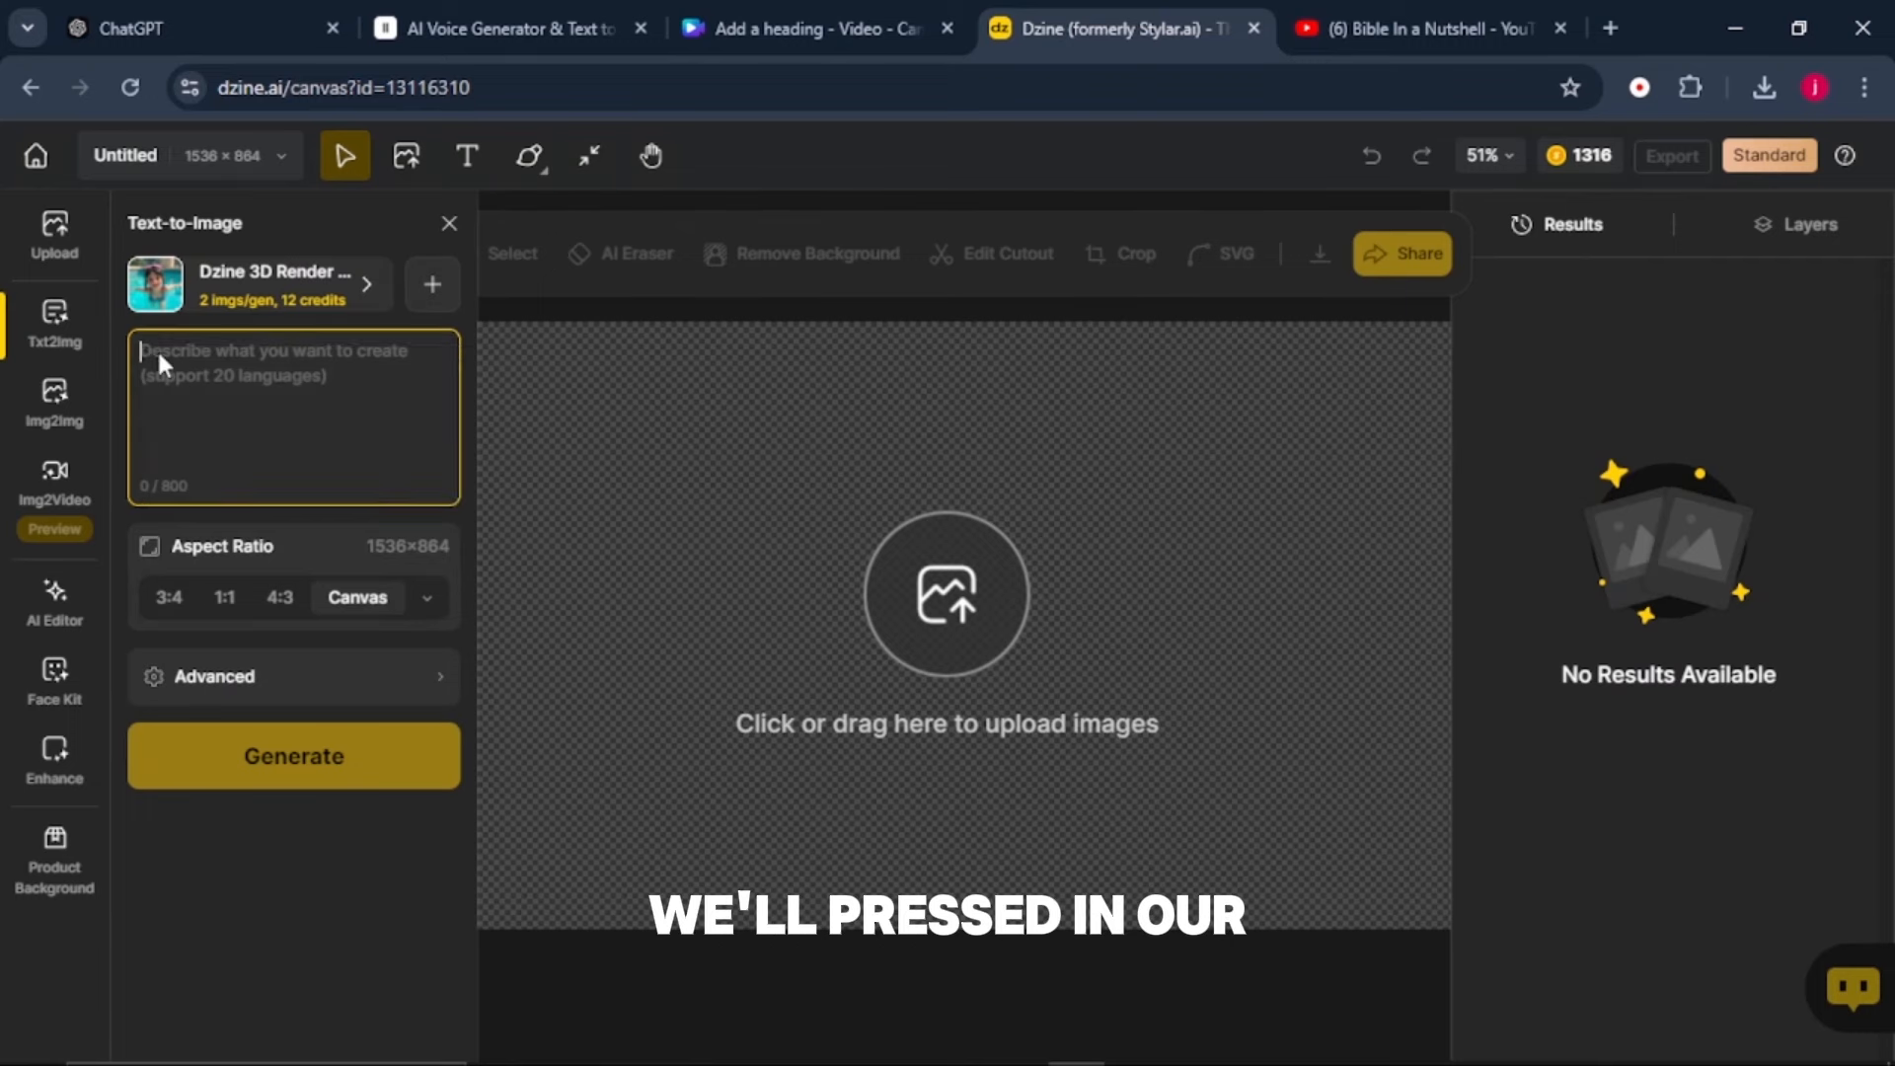
right_click(157, 347)
left_click(308, 658)
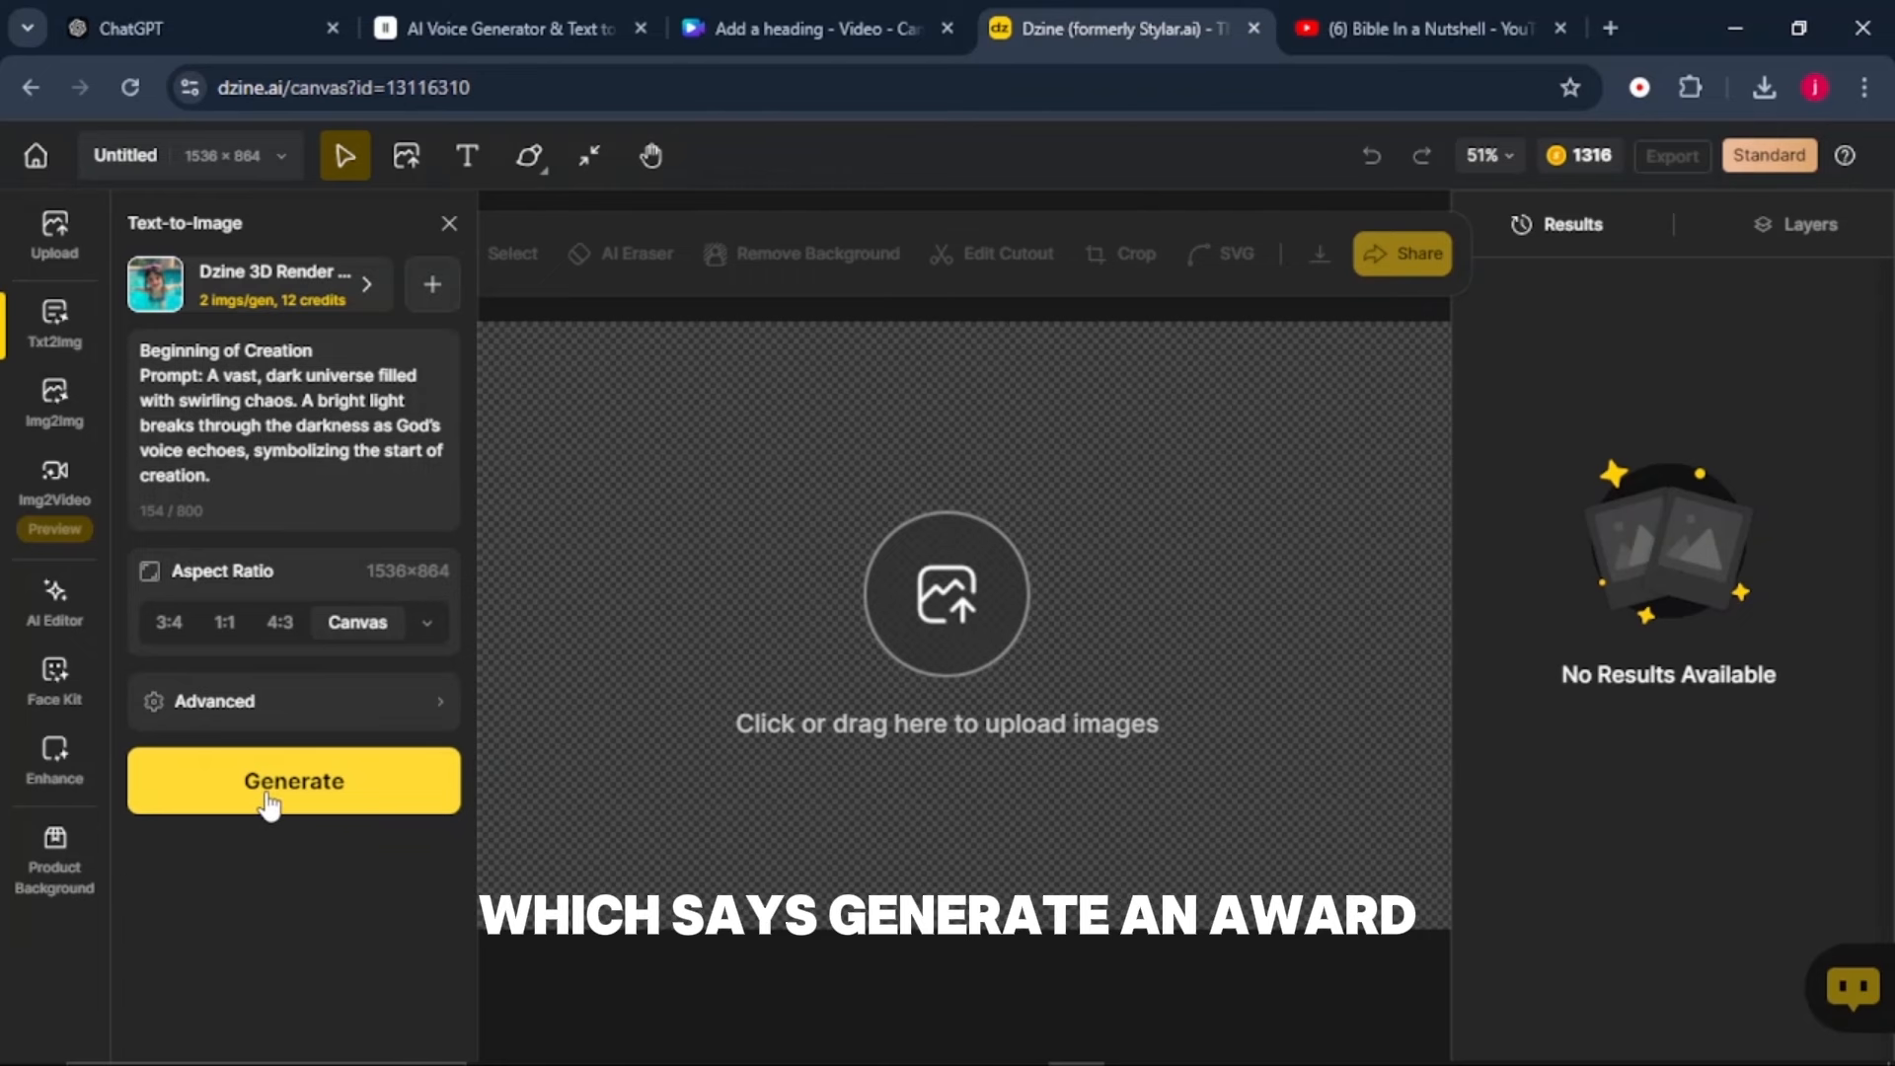
left_click(270, 805)
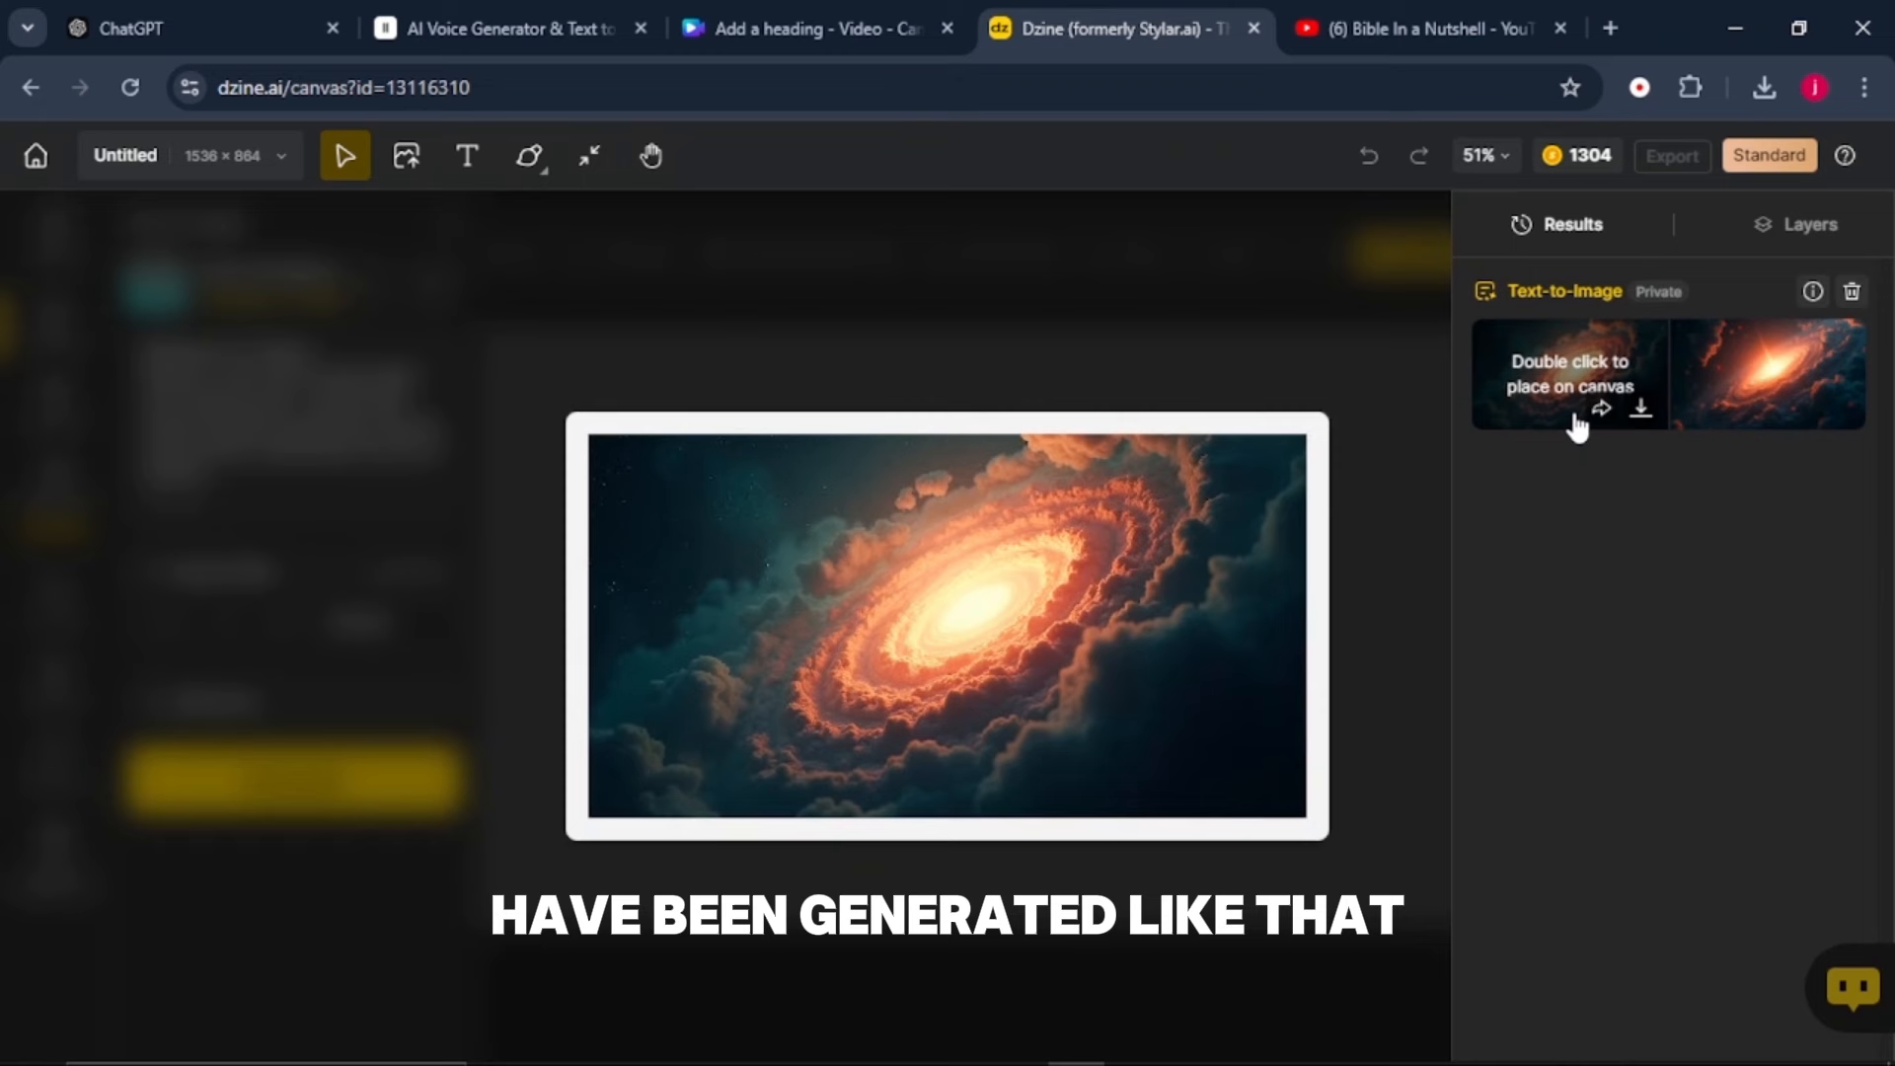
mouse_move(1729, 405)
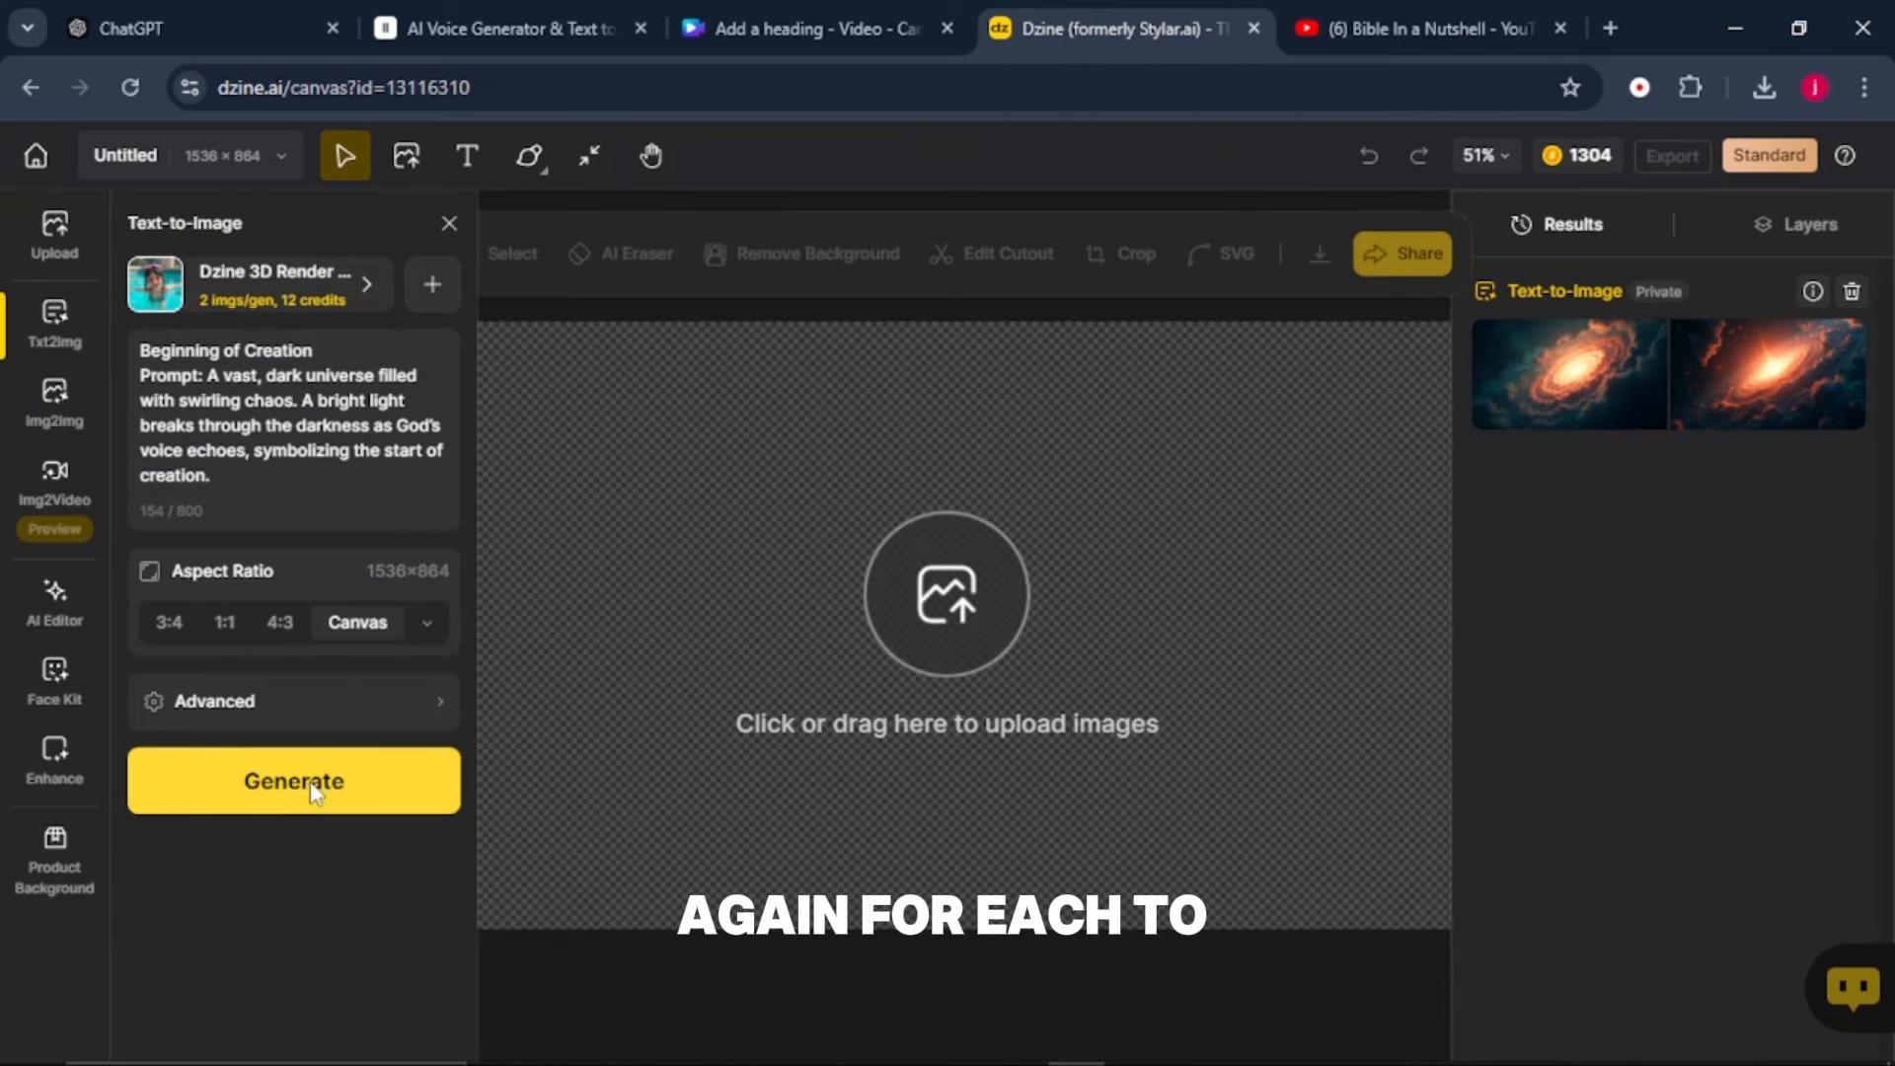
left_click(306, 774)
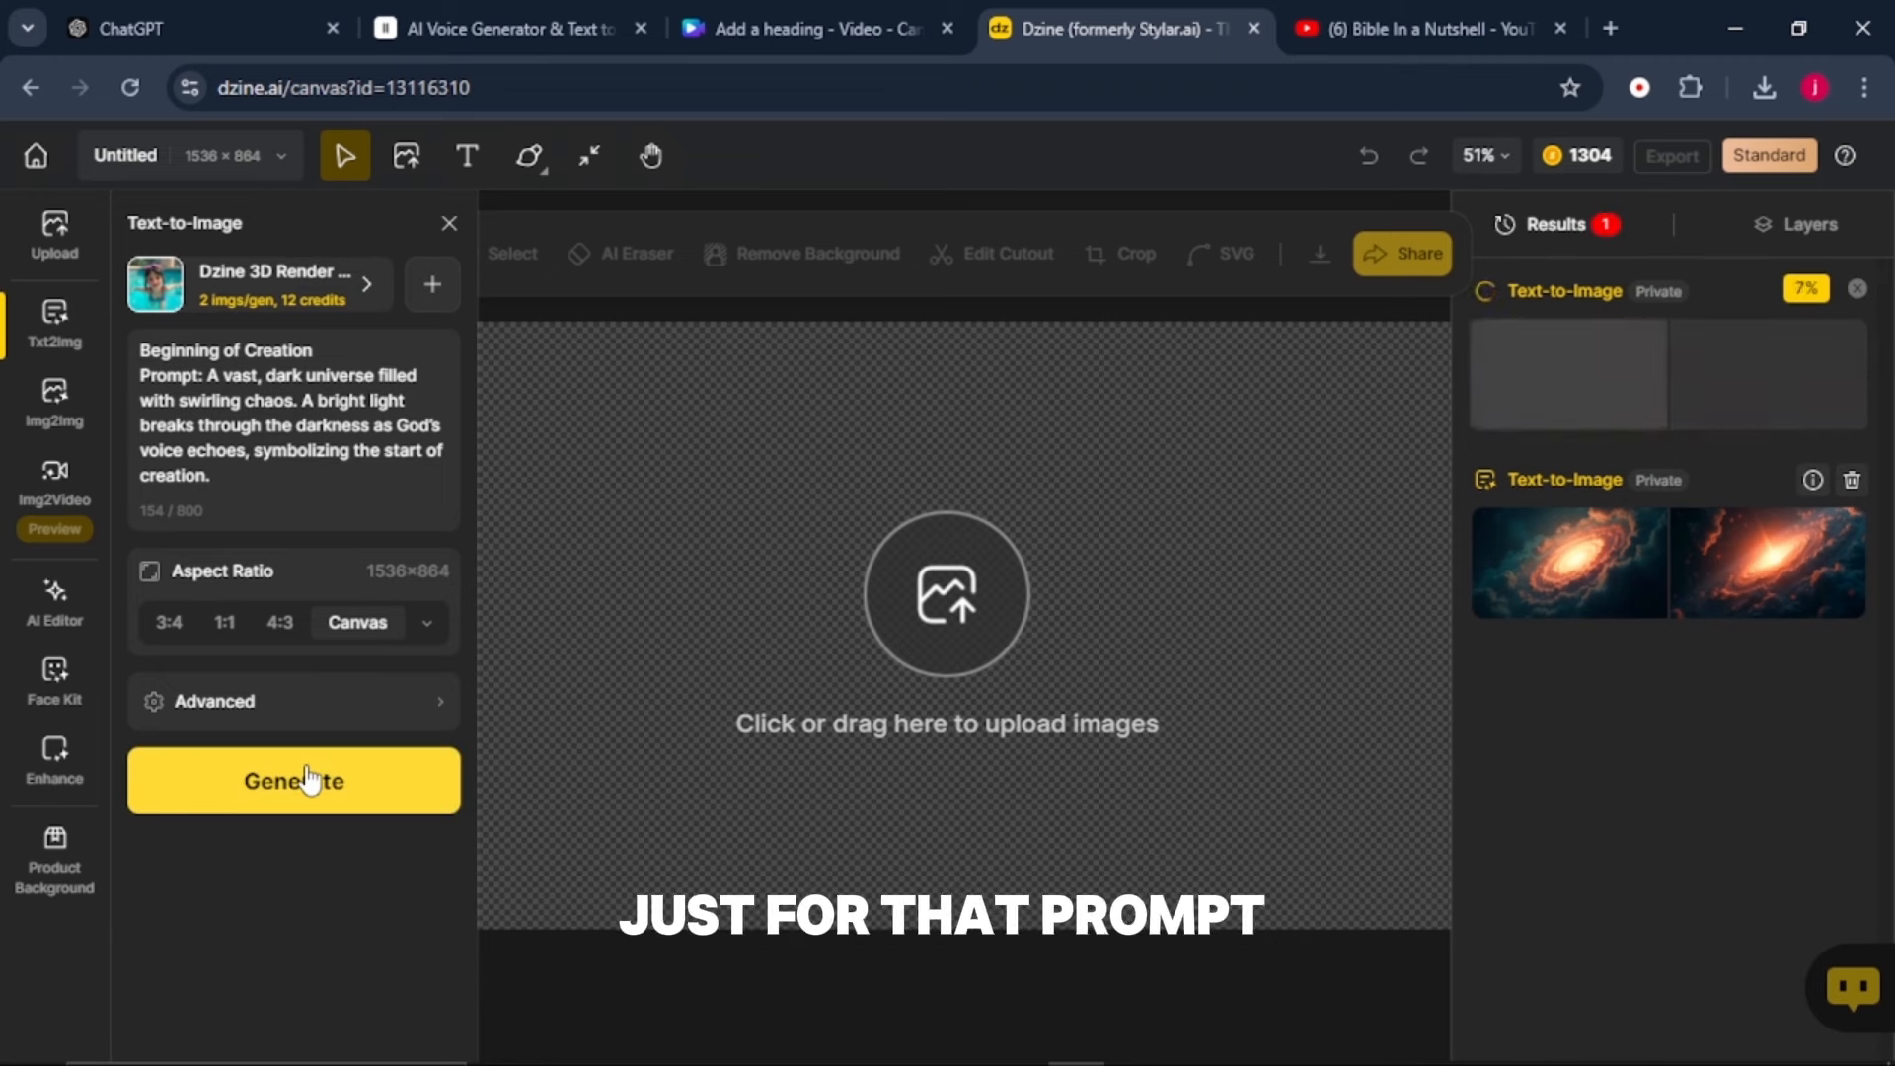
- Switch to ChatGPT and copy the "Day and Night" heading together with its image prompt
left_click(198, 27)
left_click(1485, 667)
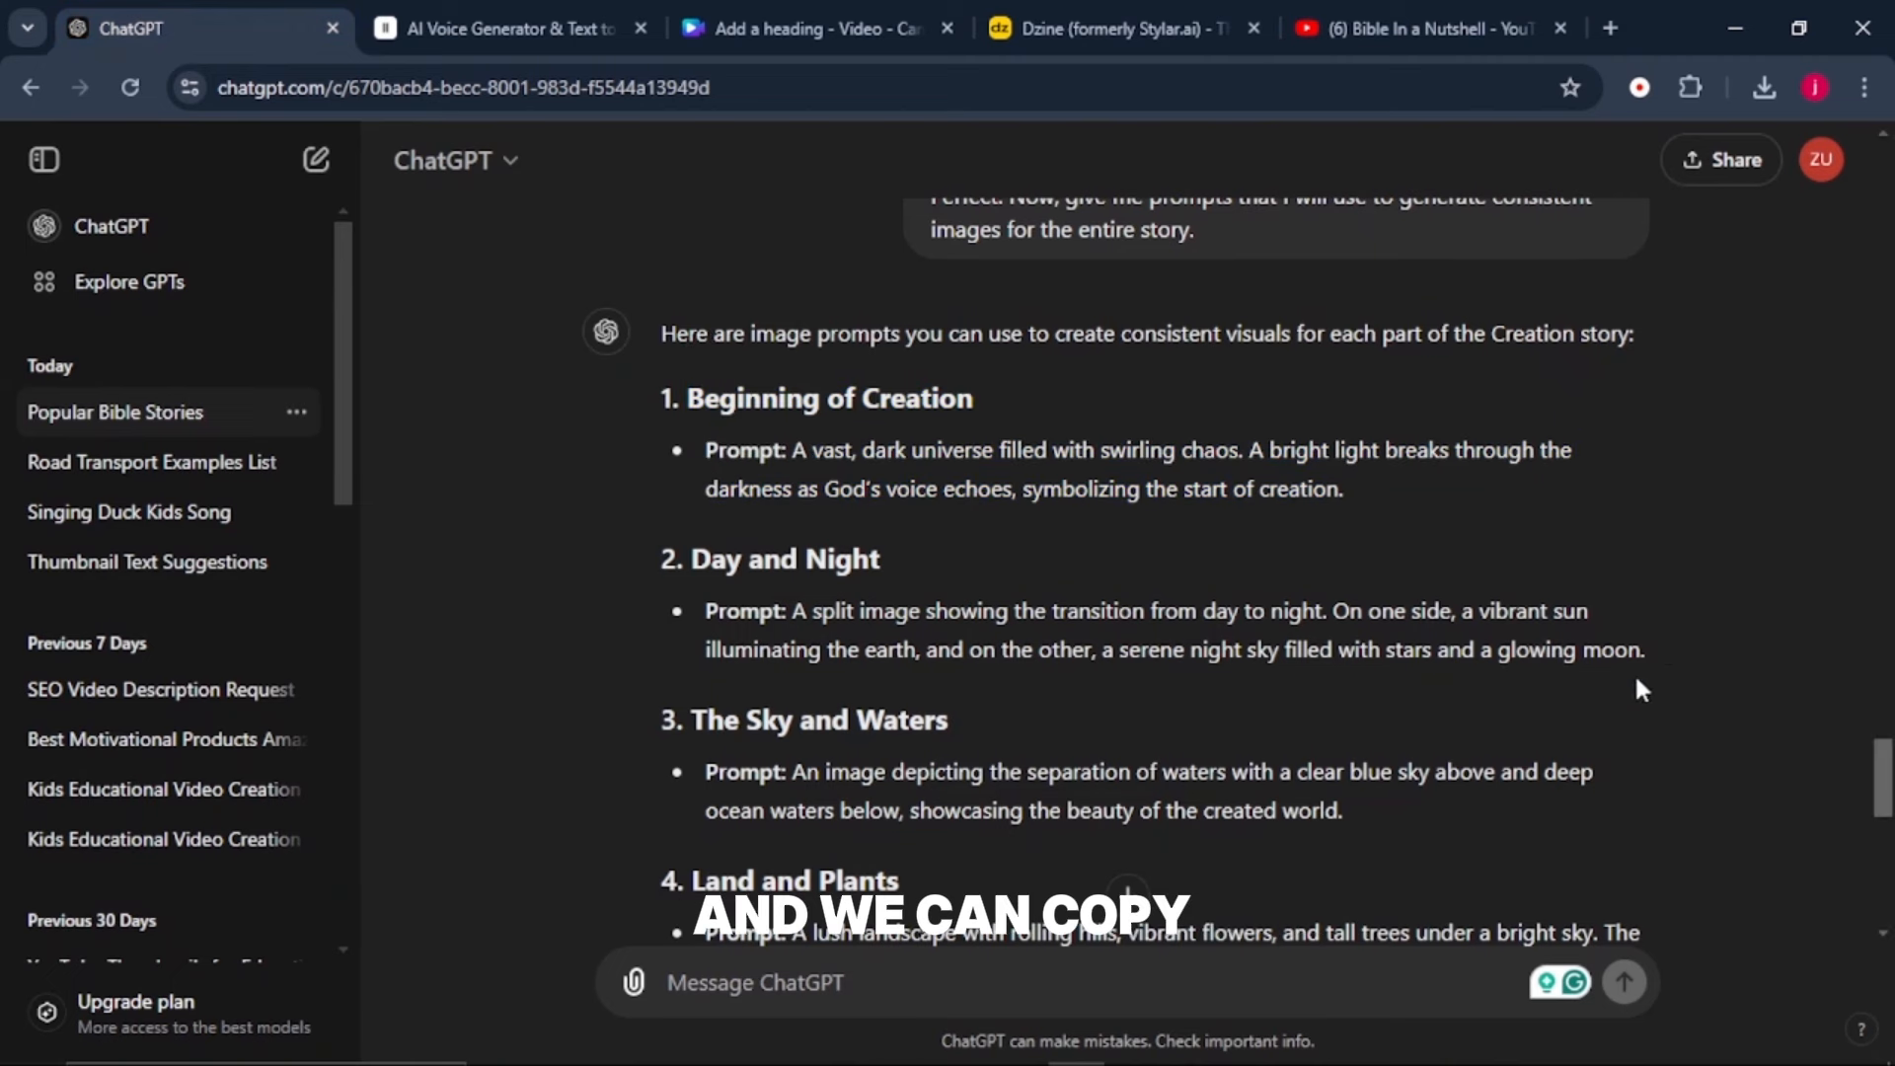
left_click_drag(1648, 651, 690, 558)
key("ctrl+c")
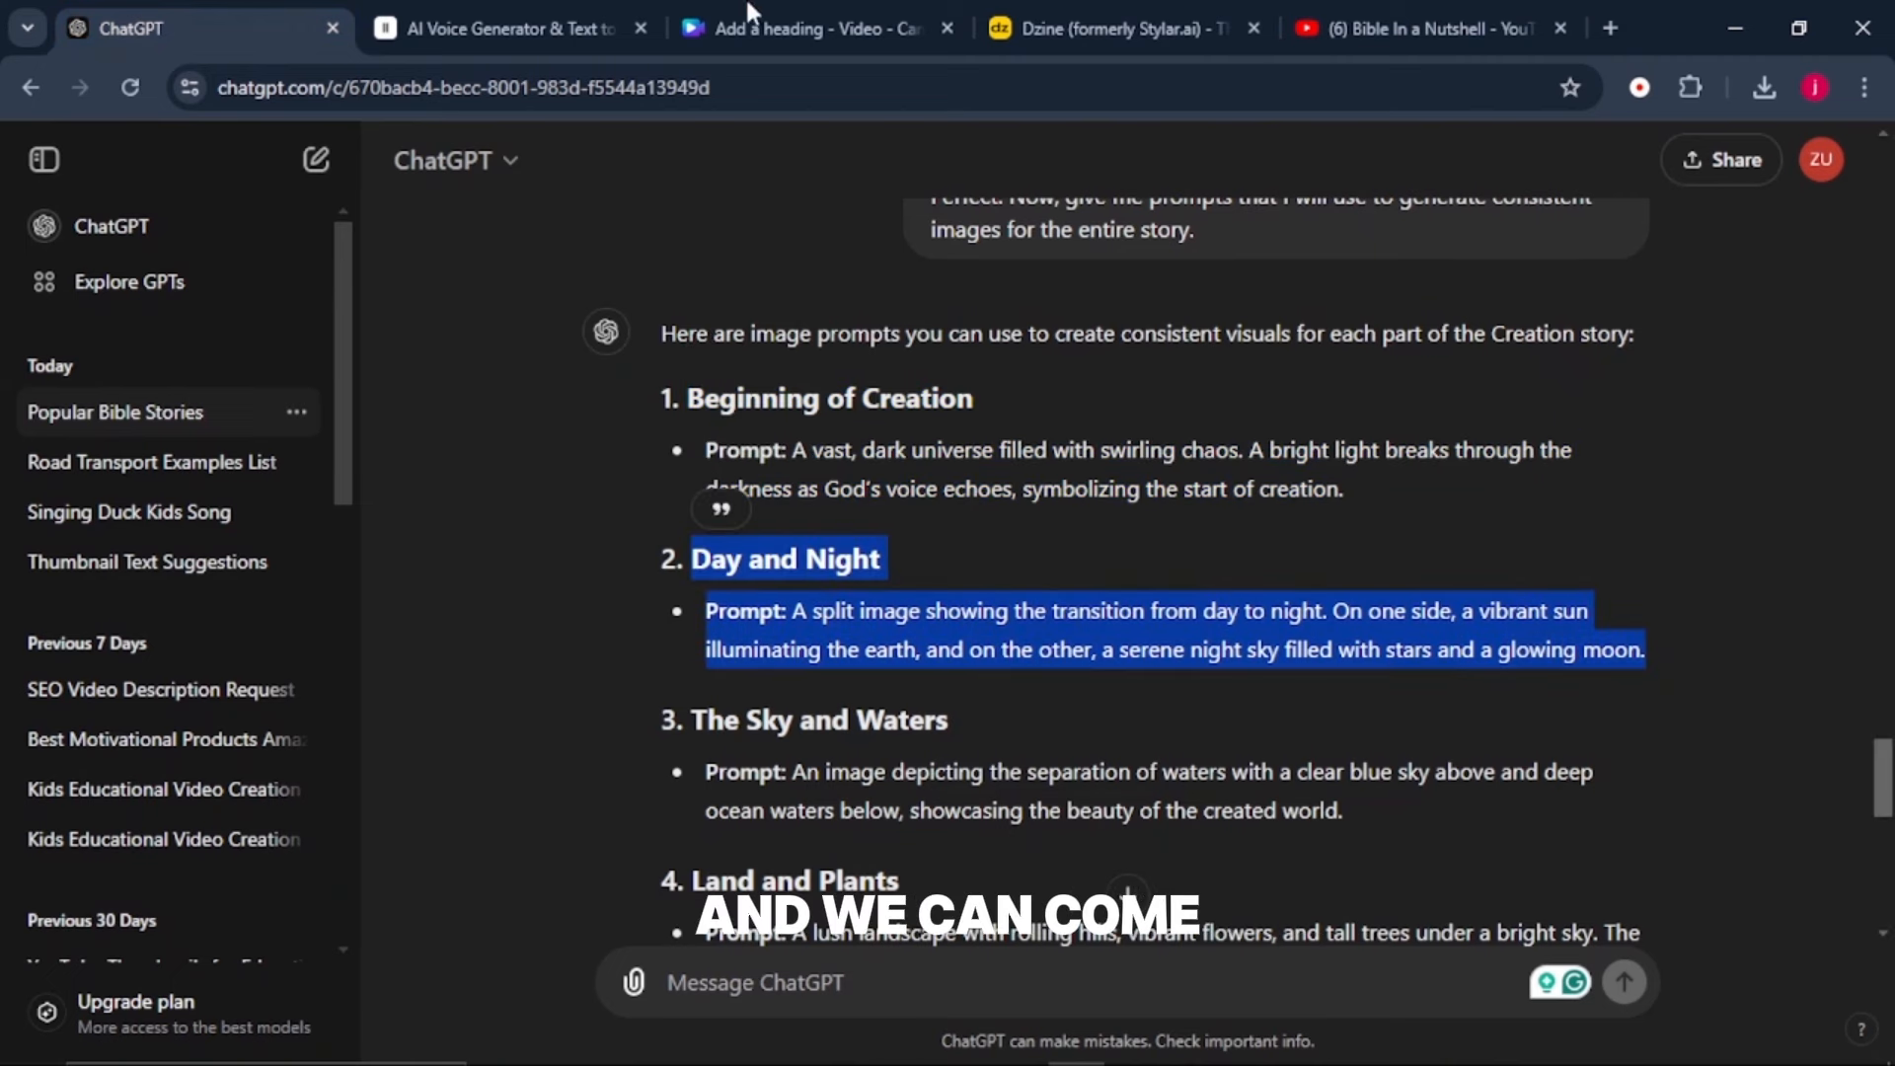
- Switch to Dzine, replace the image description with the copied "Day and Night" prompt, and generate images from it twice
left_click(1086, 10)
left_click_drag(228, 451, 138, 347)
key("ctrl+v")
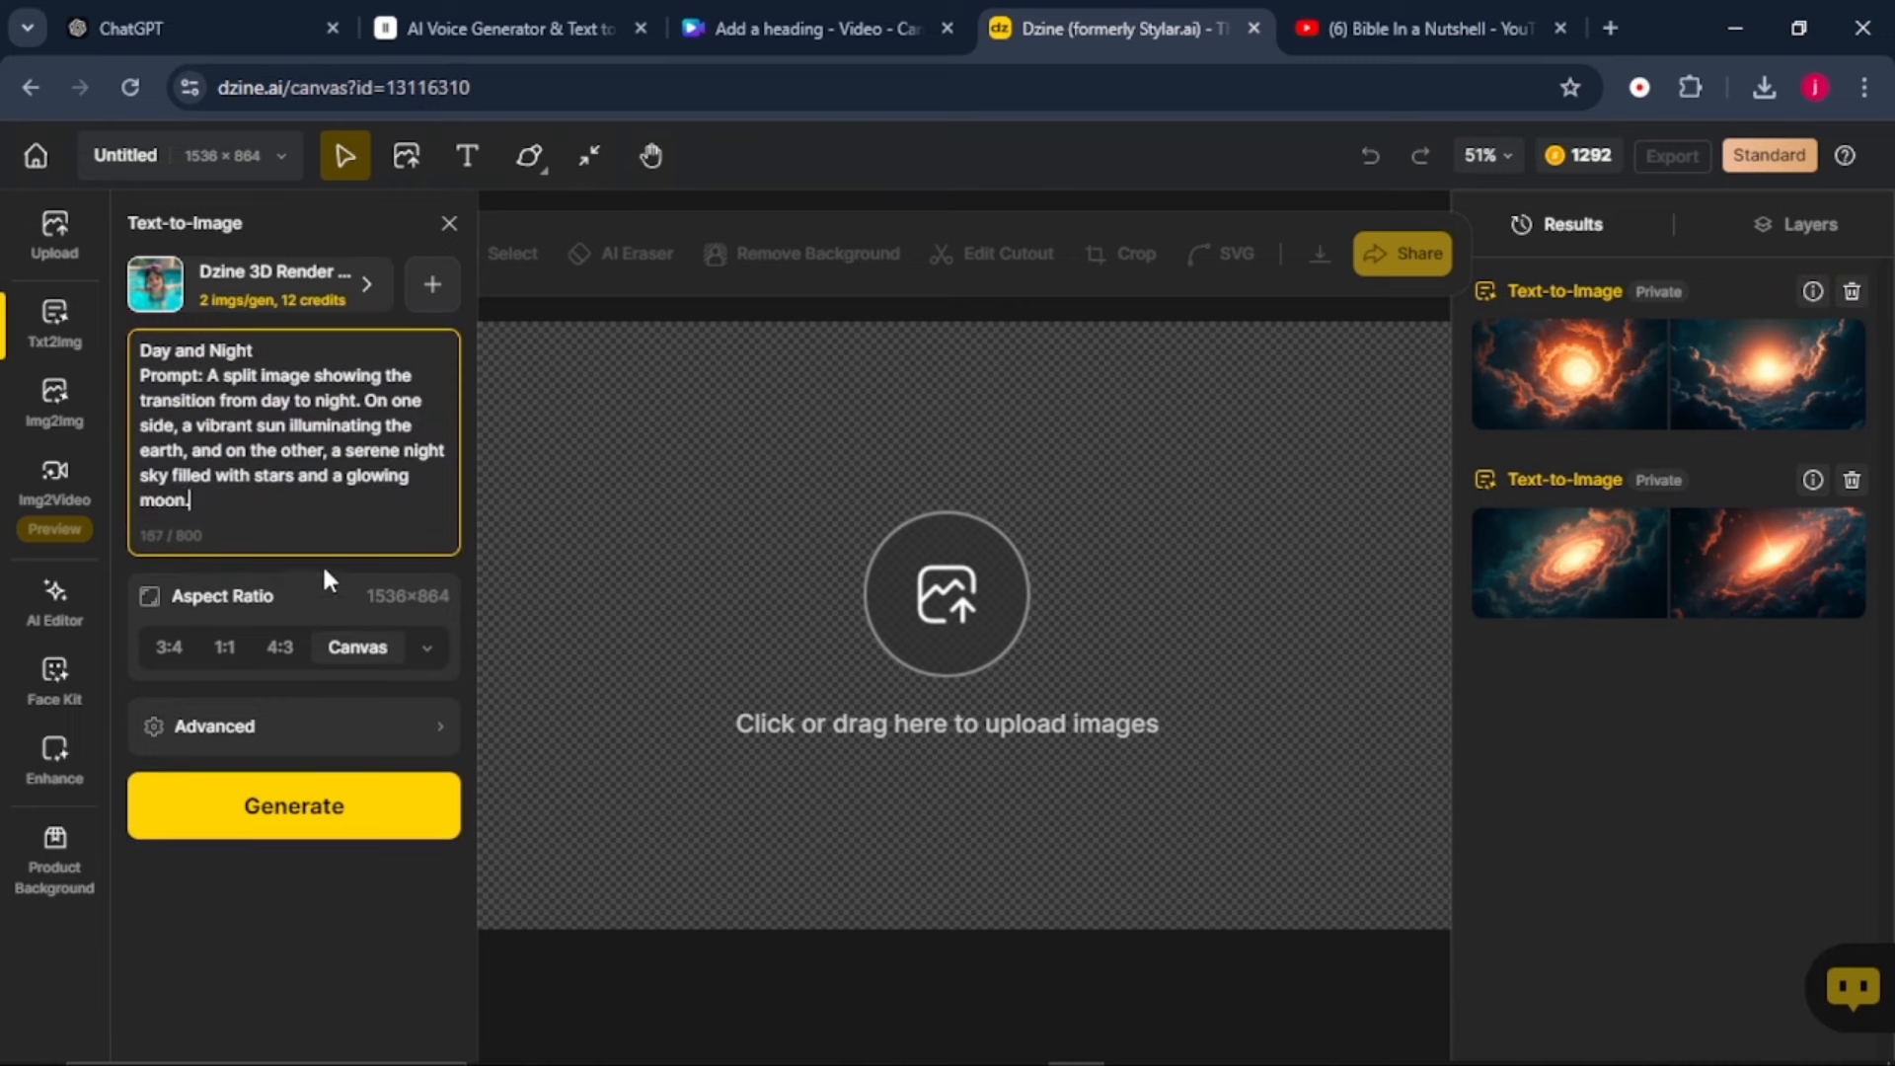
left_click(296, 806)
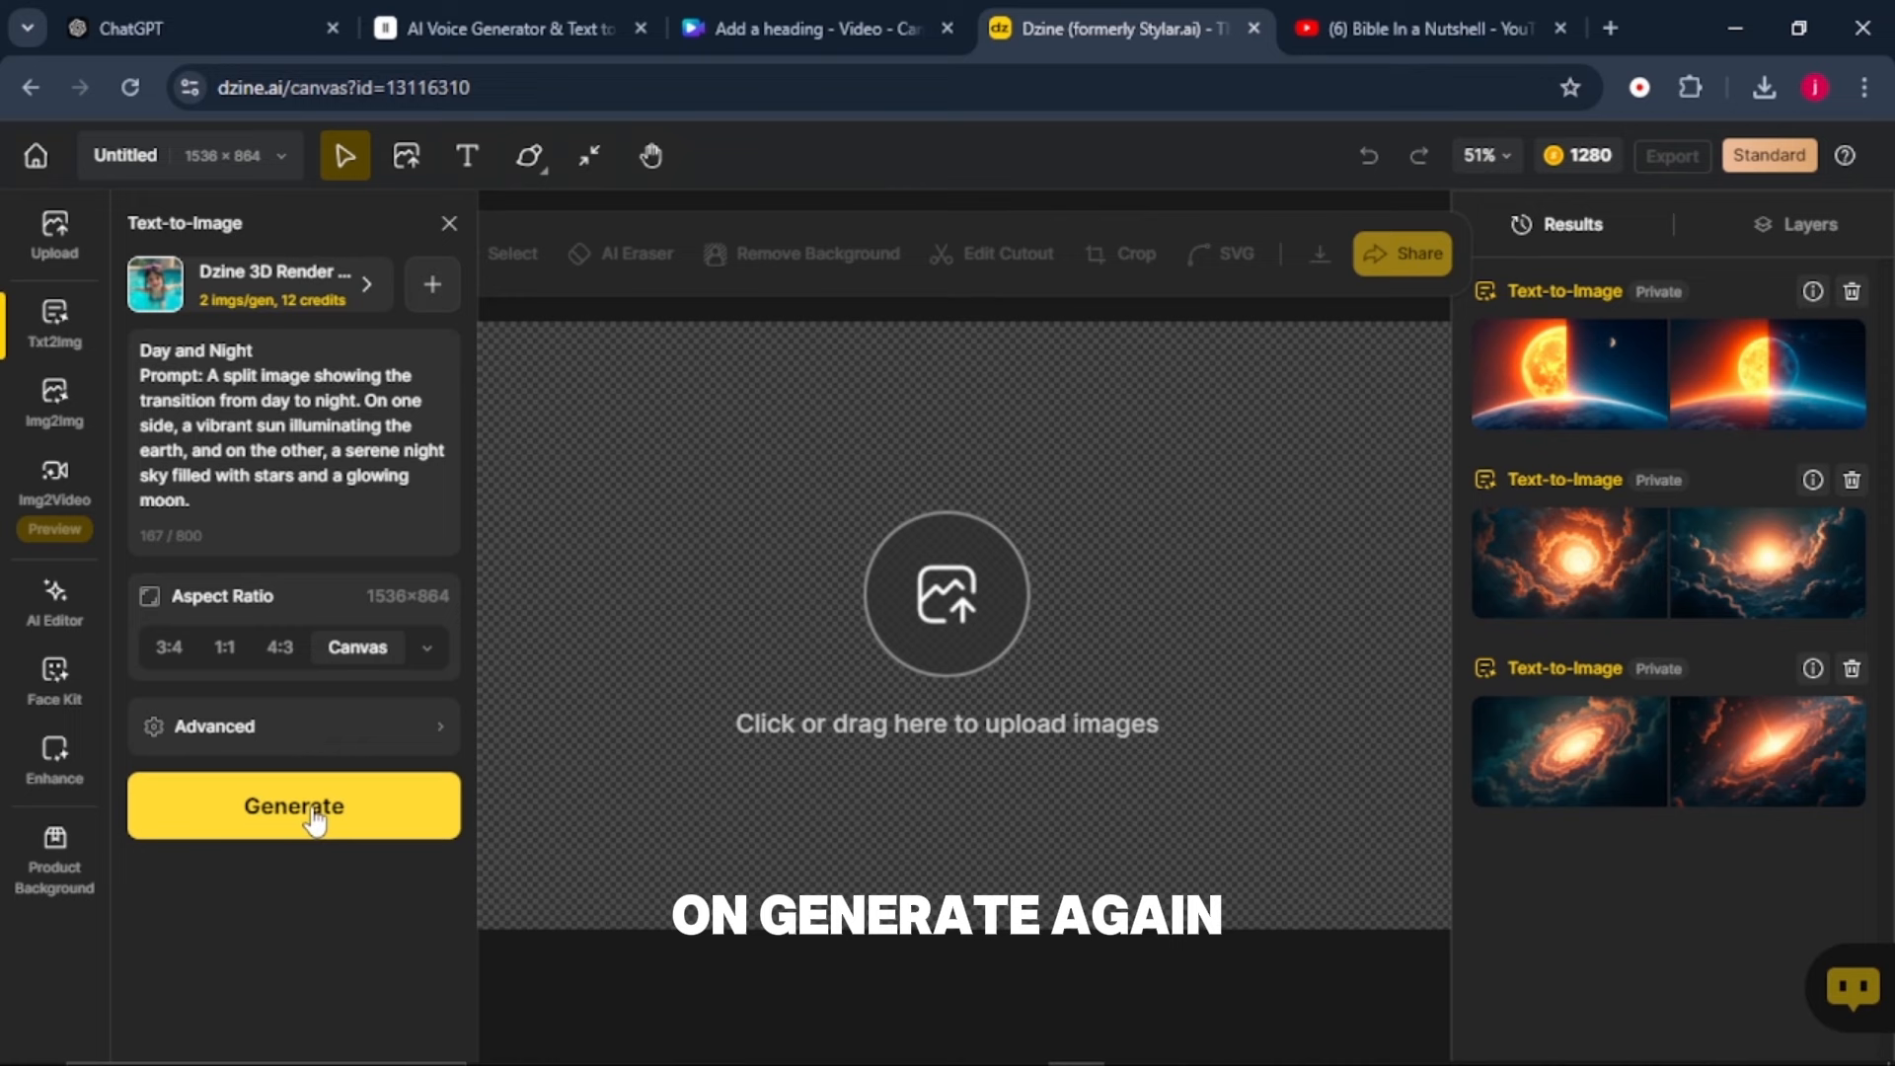
left_click(312, 814)
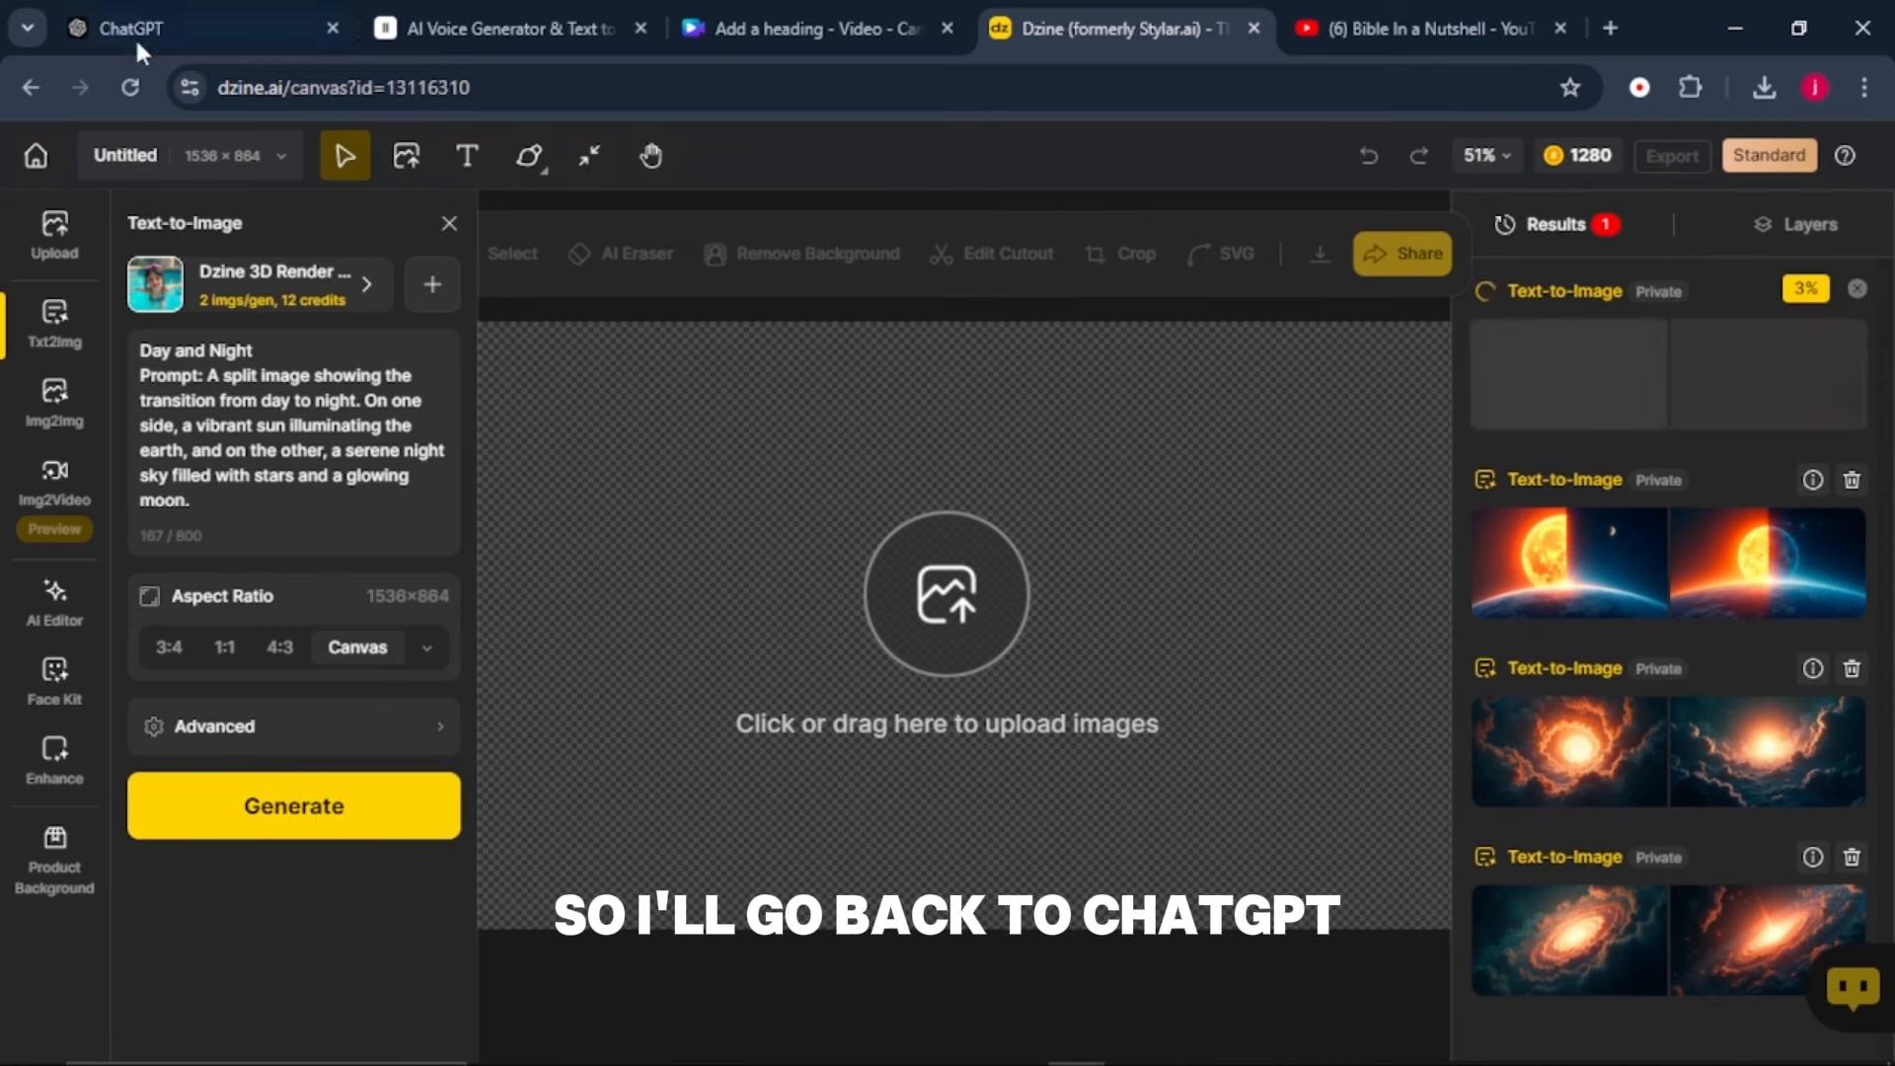
- Switch to ChatGPT and copy the "The Sky and Waters" heading together with its image prompt
left_click(158, 11)
left_click_drag(662, 720, 1342, 810)
right_click(1342, 810)
left_click(896, 304)
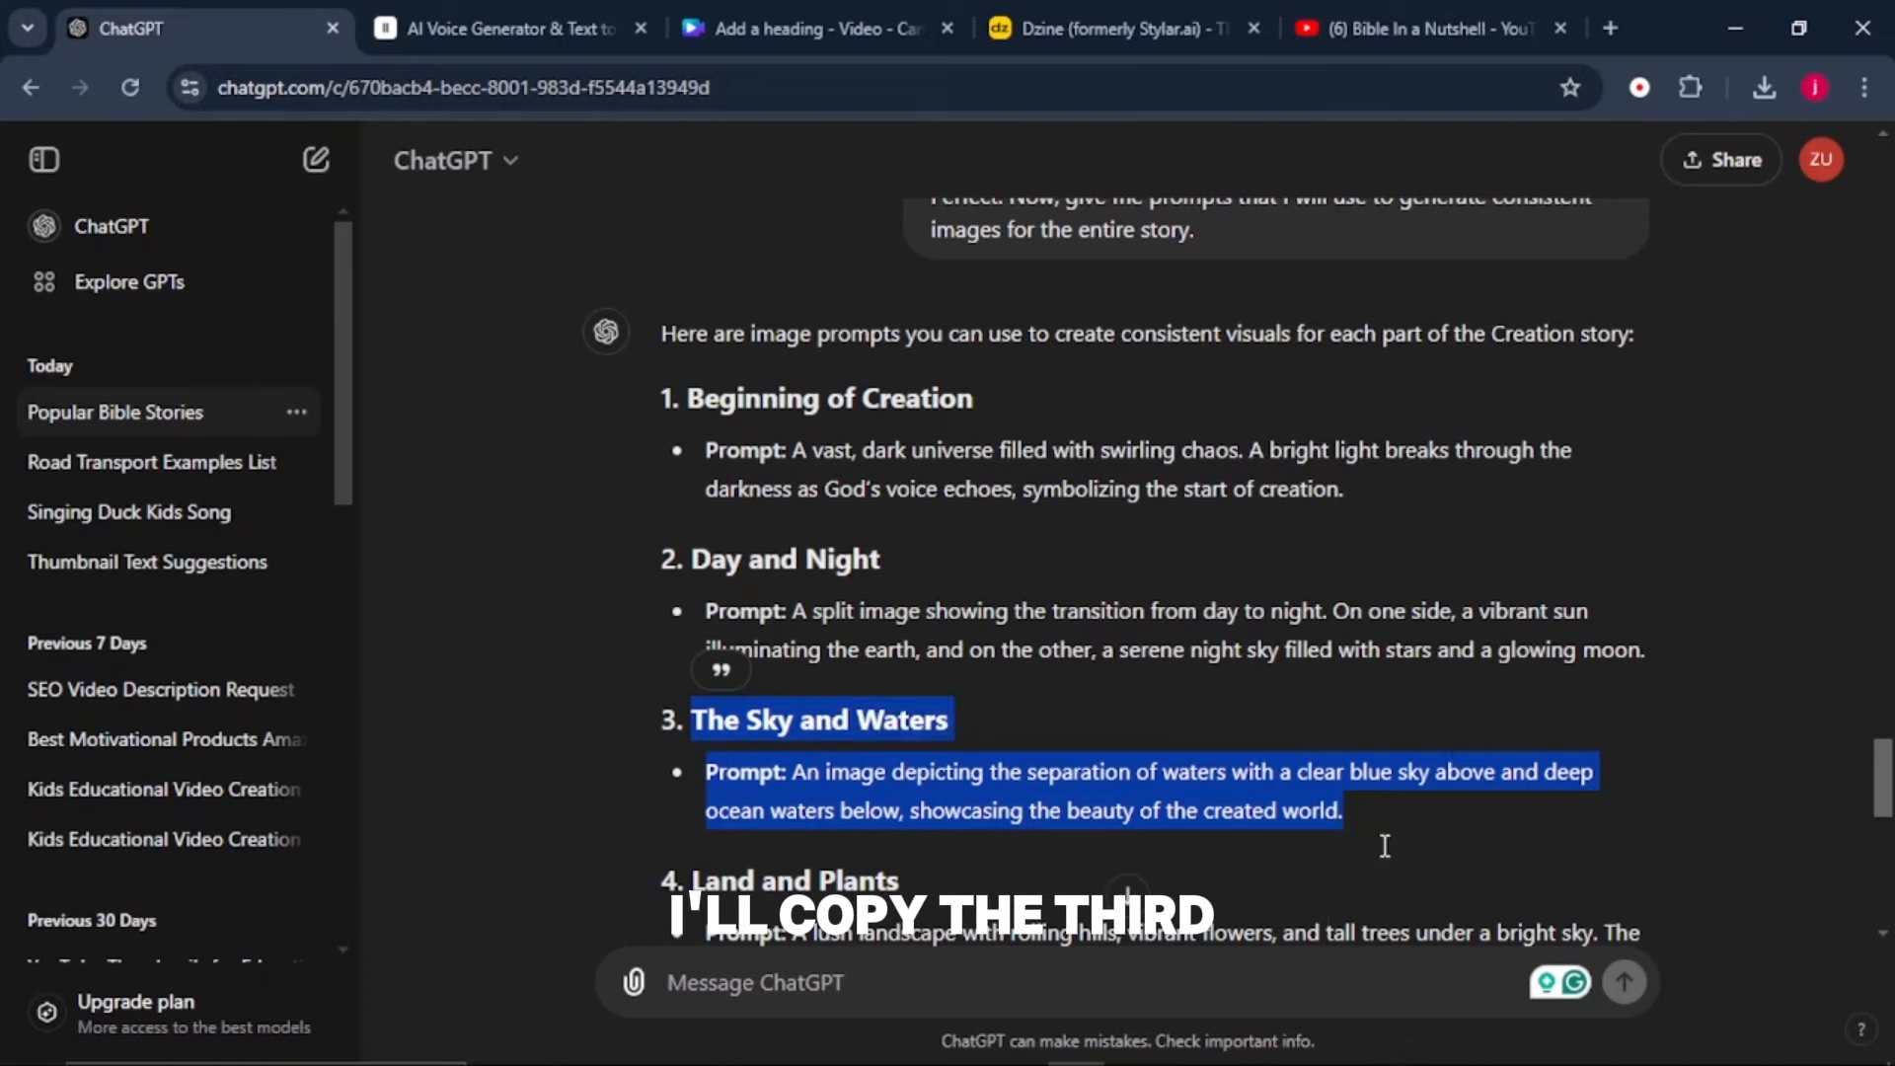
- Copy the third image prompt, "The Sky and Waters", including its heading, from the Creation story prompts
left_click(1379, 821)
left_click_drag(661, 720, 1342, 810)
right_click(829, 720)
left_click(848, 321)
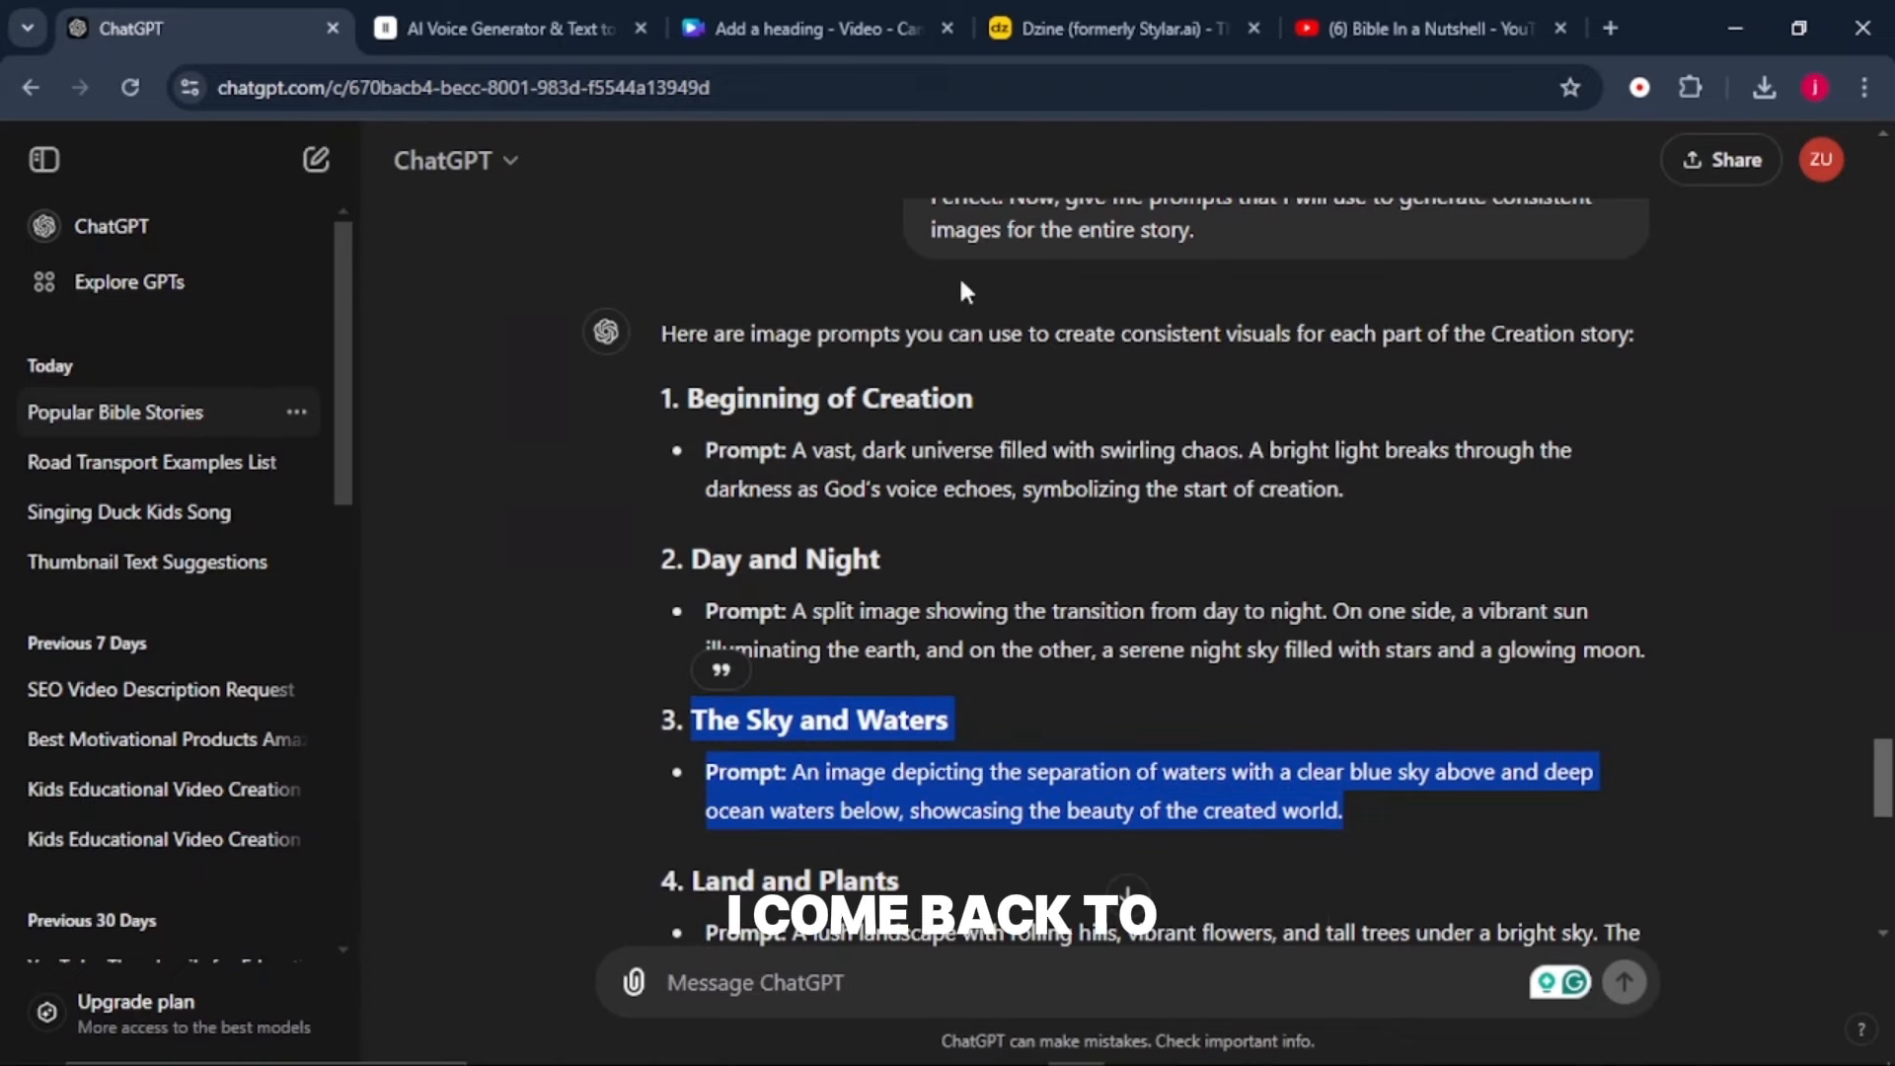
- Switch to Dzine, replace the image description with the copied "The Sky and Waters" prompt, and generate images from it
left_click(1106, 21)
left_click(208, 360)
right_click(208, 360)
left_click(257, 629)
right_click(225, 464)
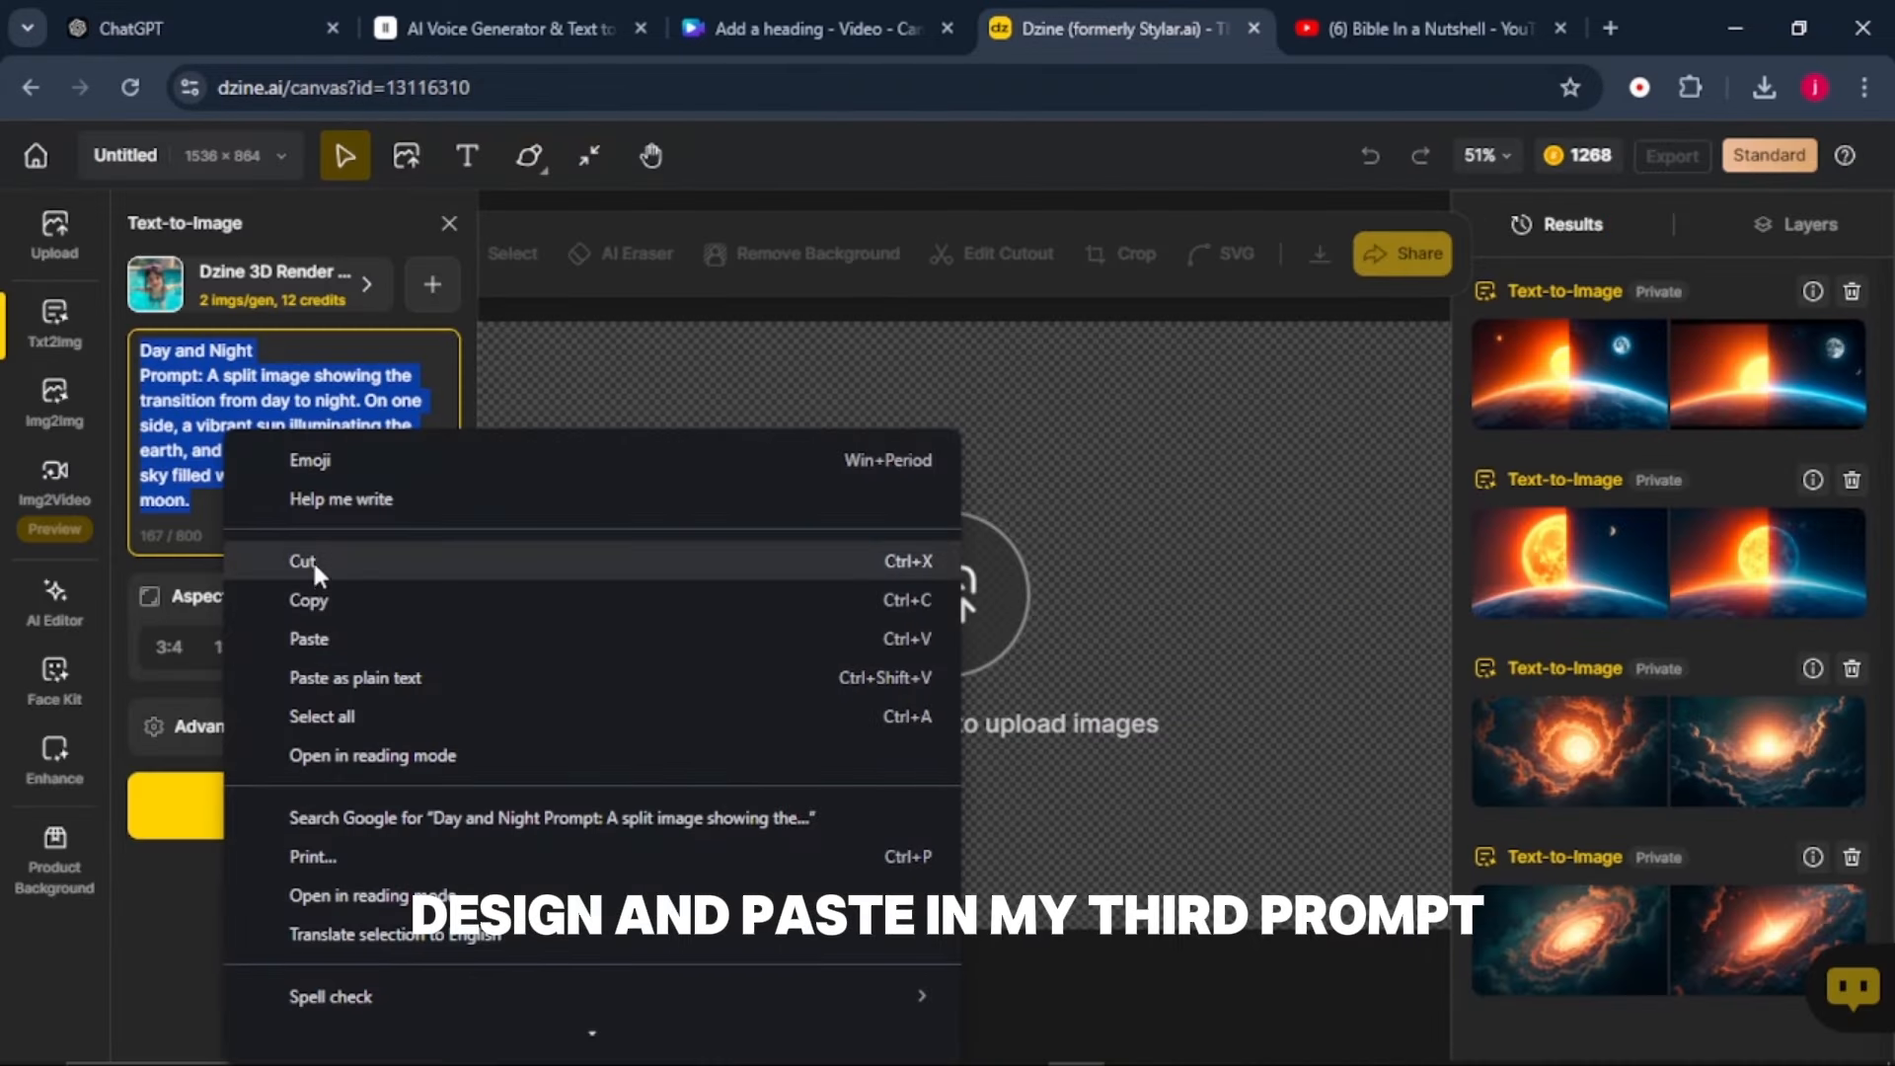
left_click(316, 639)
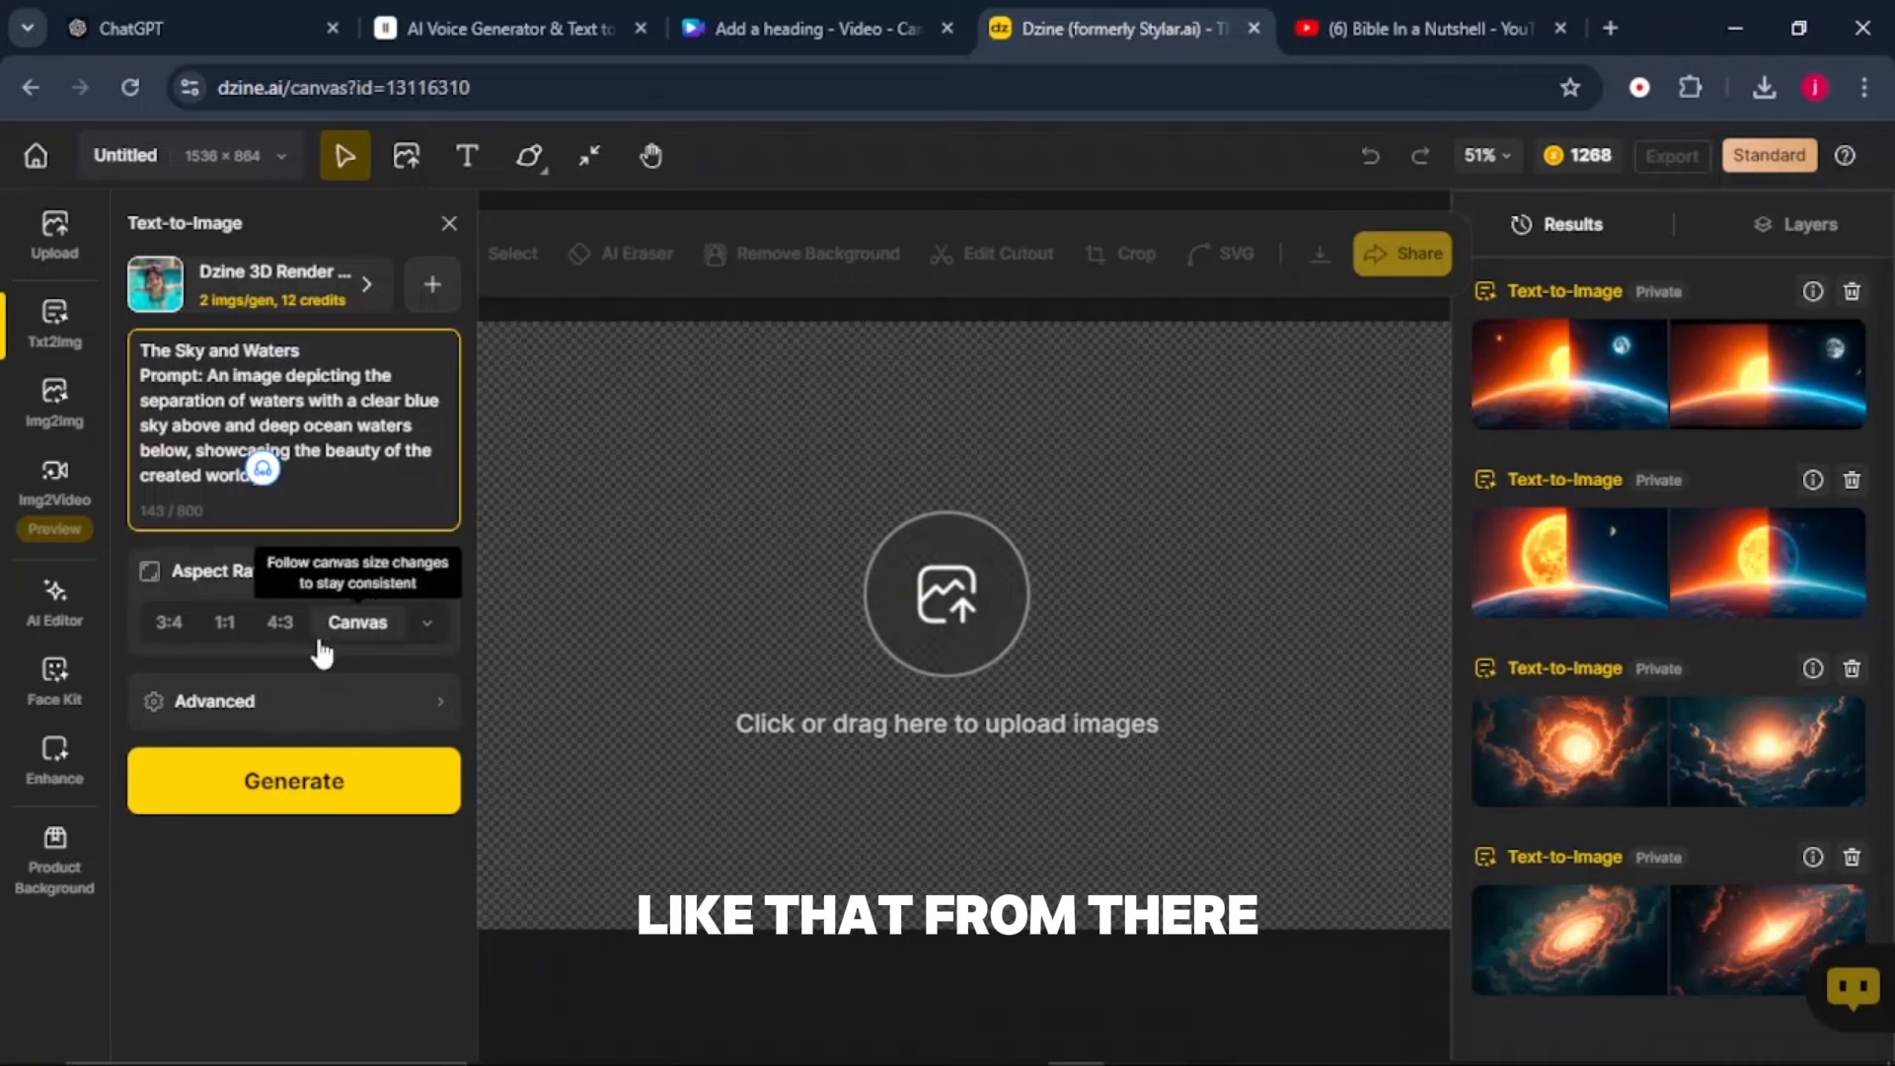
left_click(257, 781)
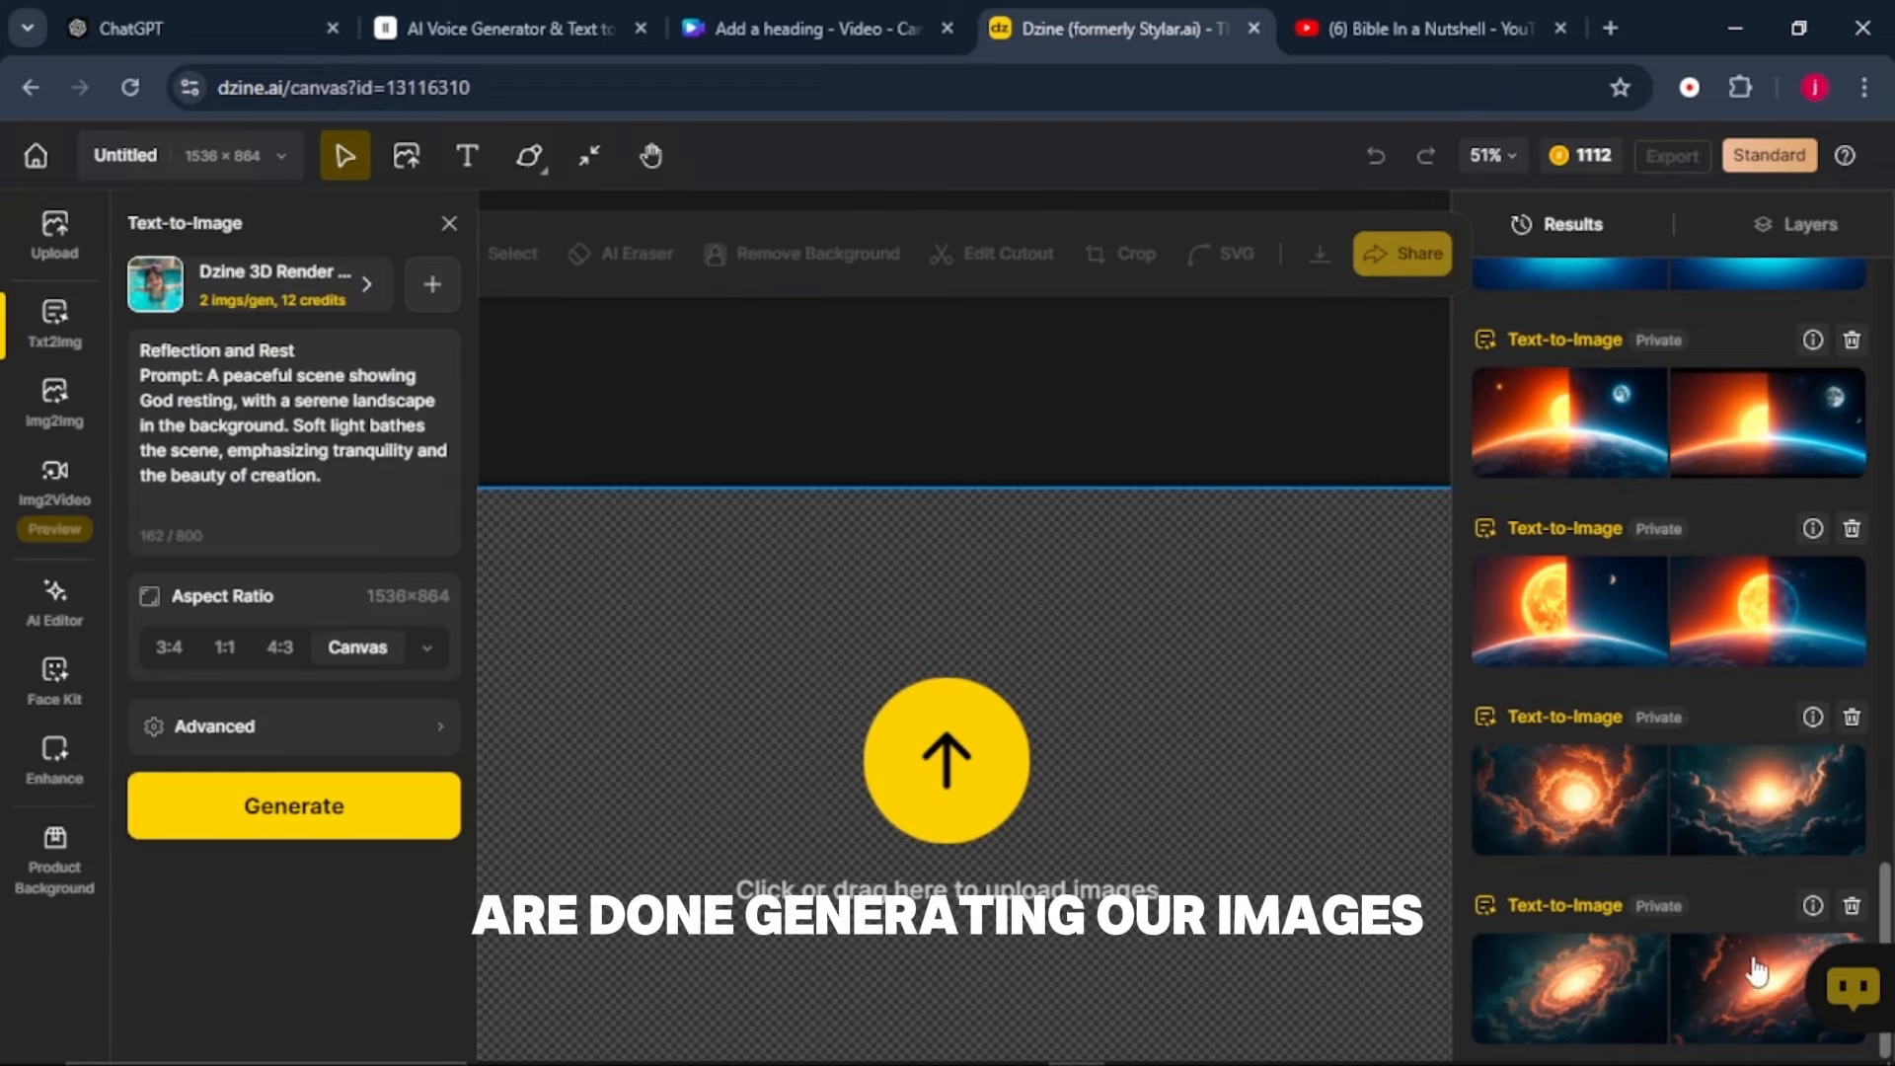
- Download the generated "Beginning of Creation" images as PNG files at 1x upscale without a watermark
mouse_move(1639, 932)
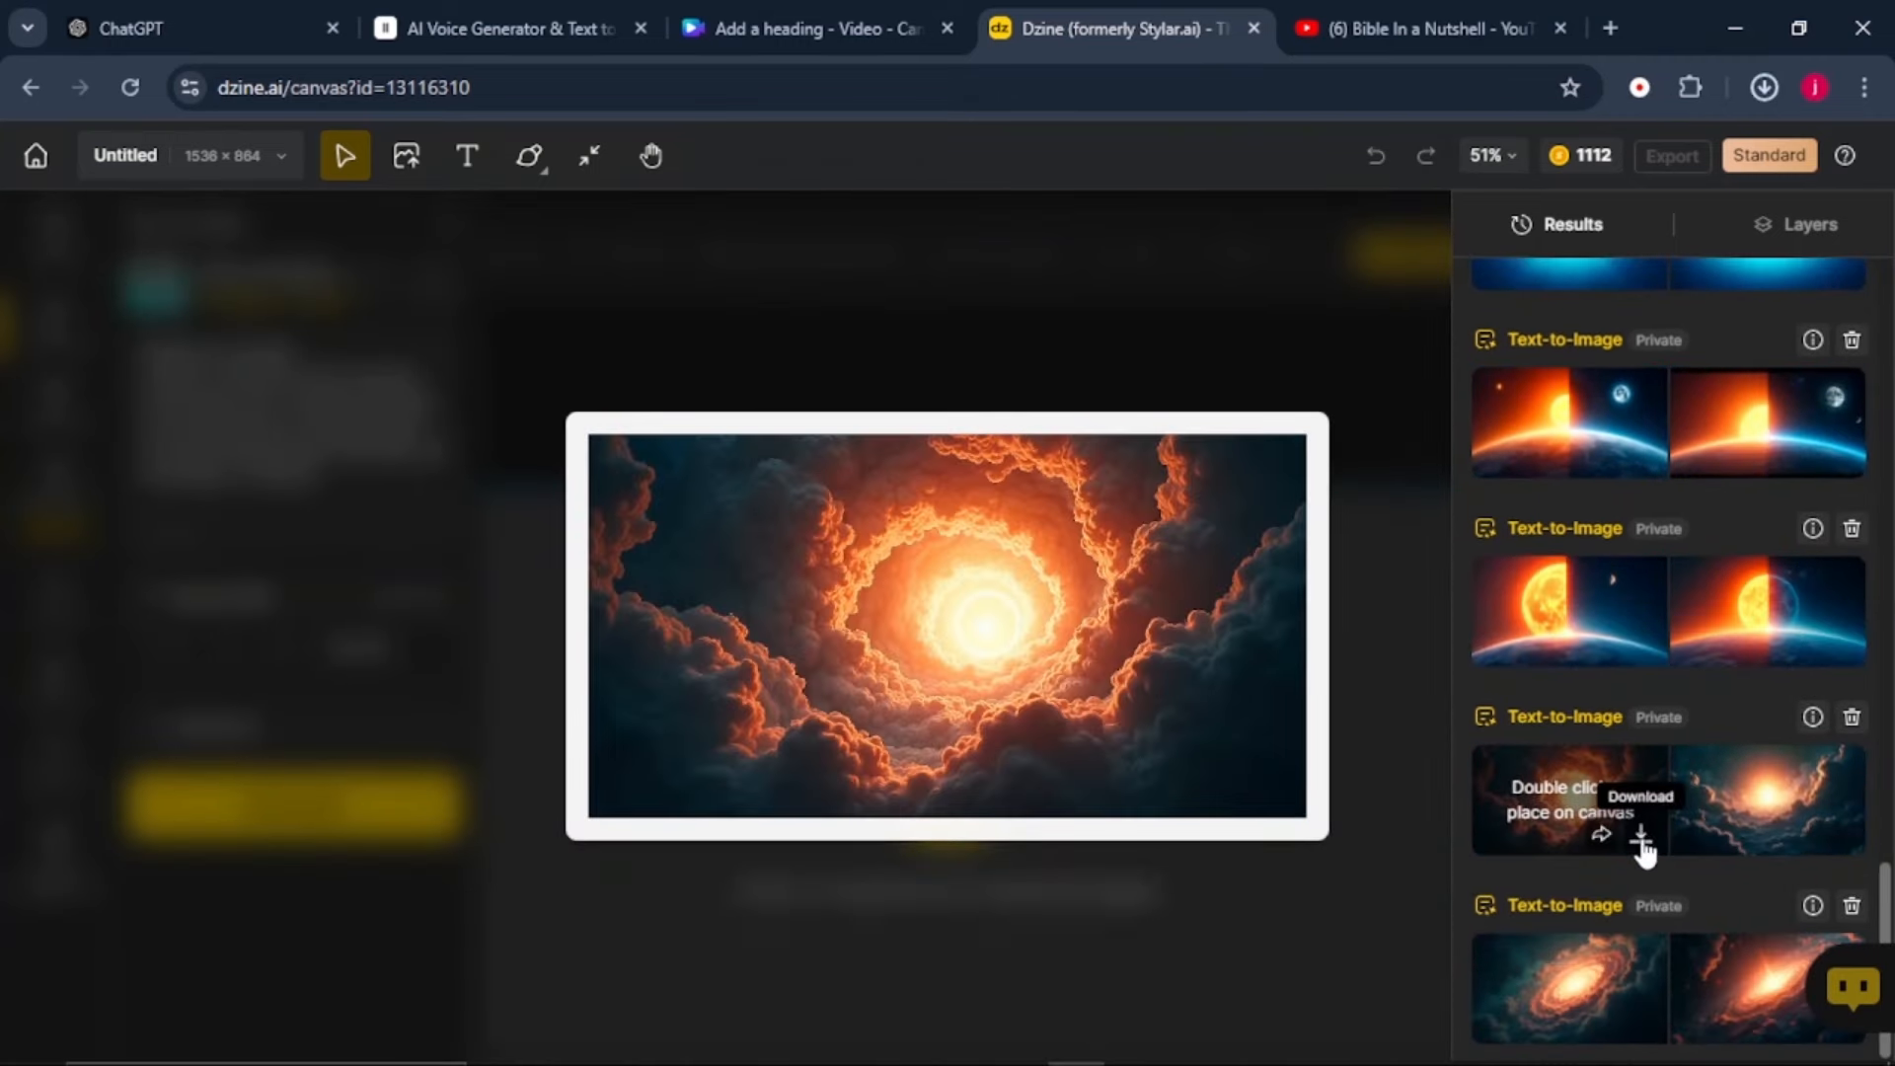
left_click(1638, 833)
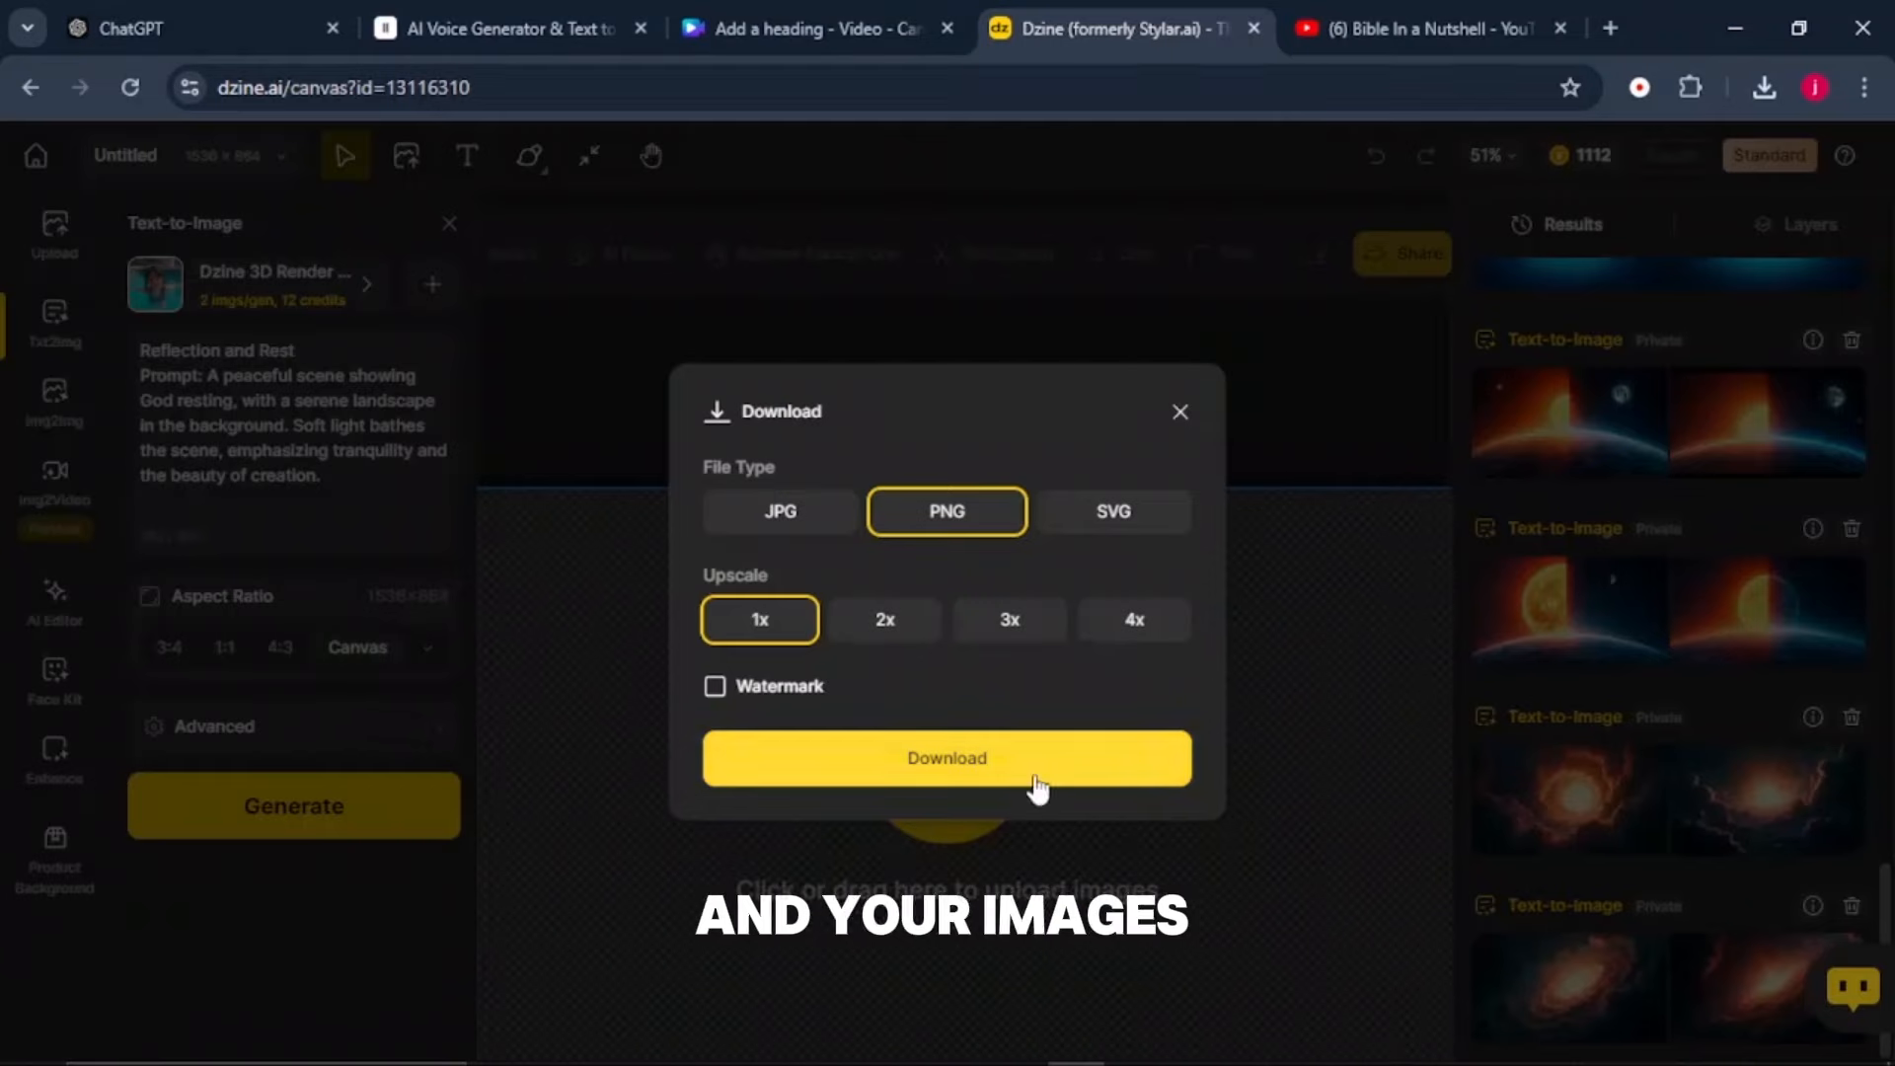
left_click(1031, 780)
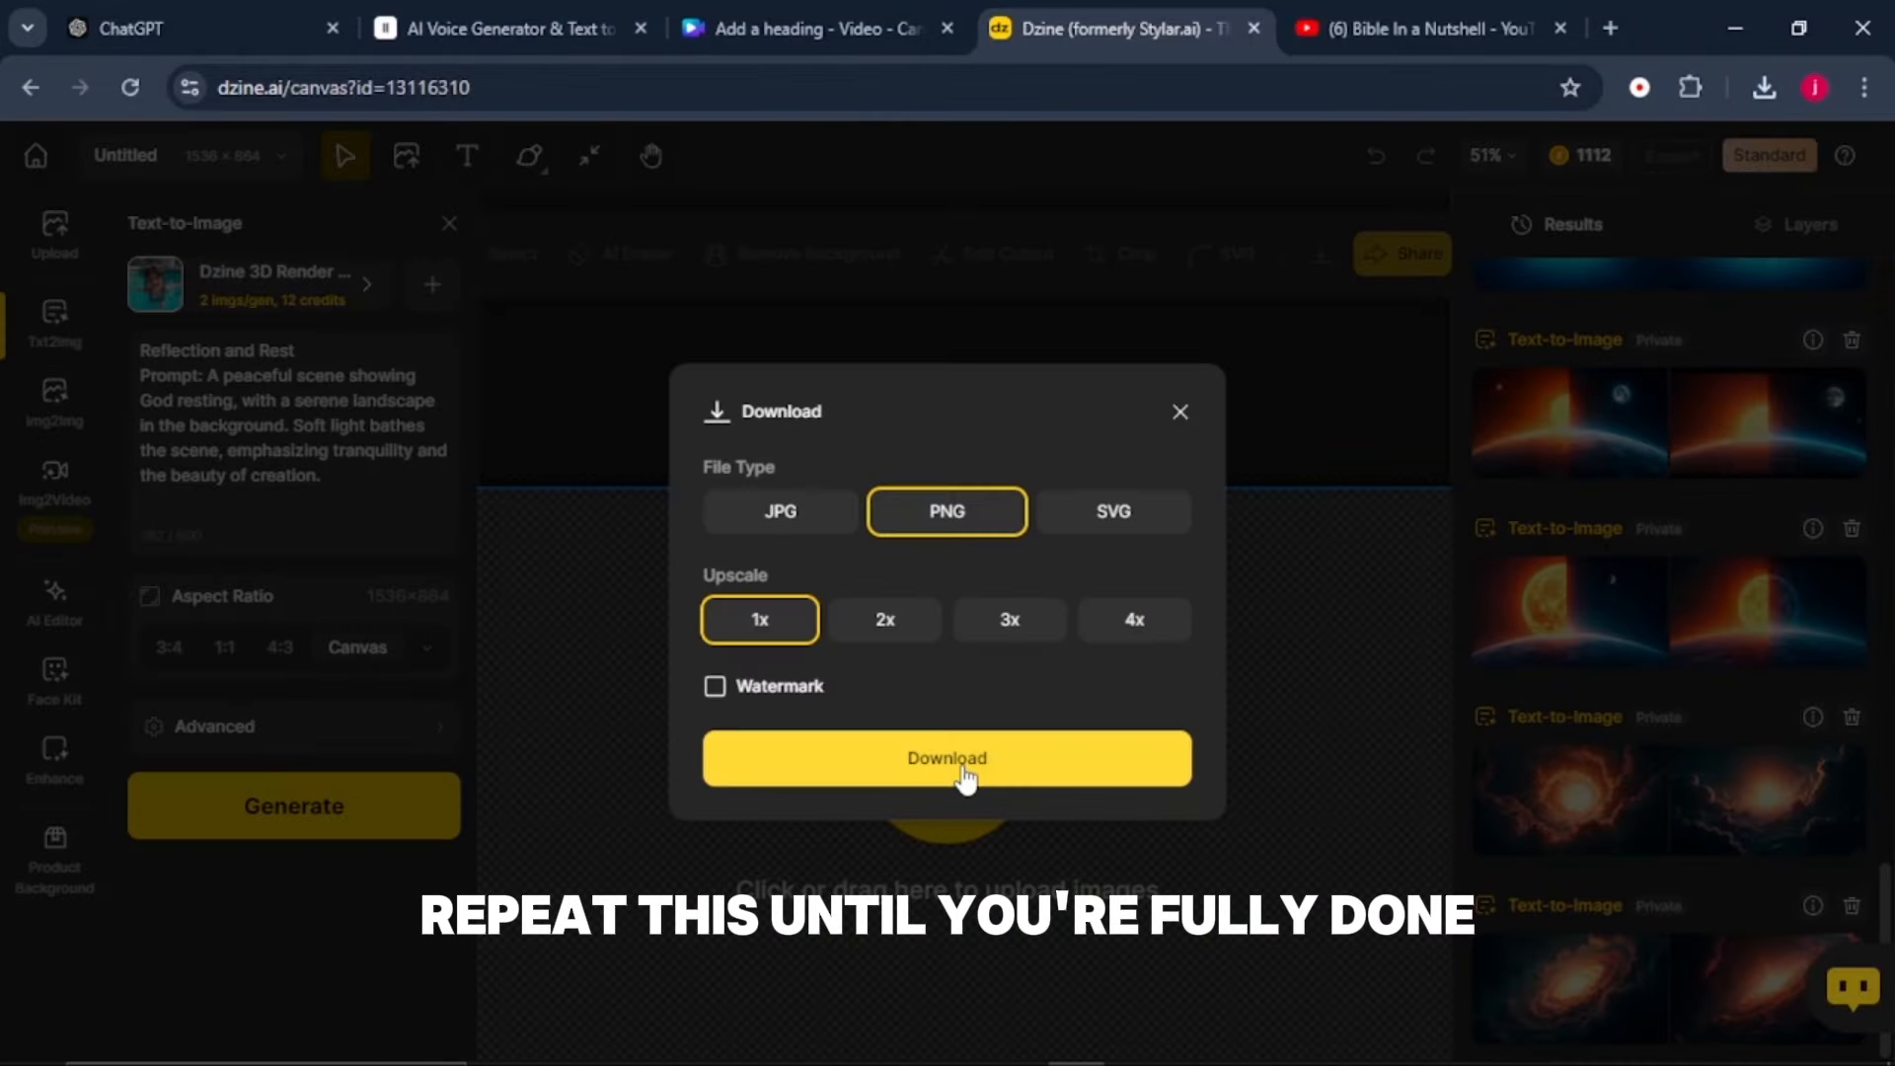
left_click(955, 762)
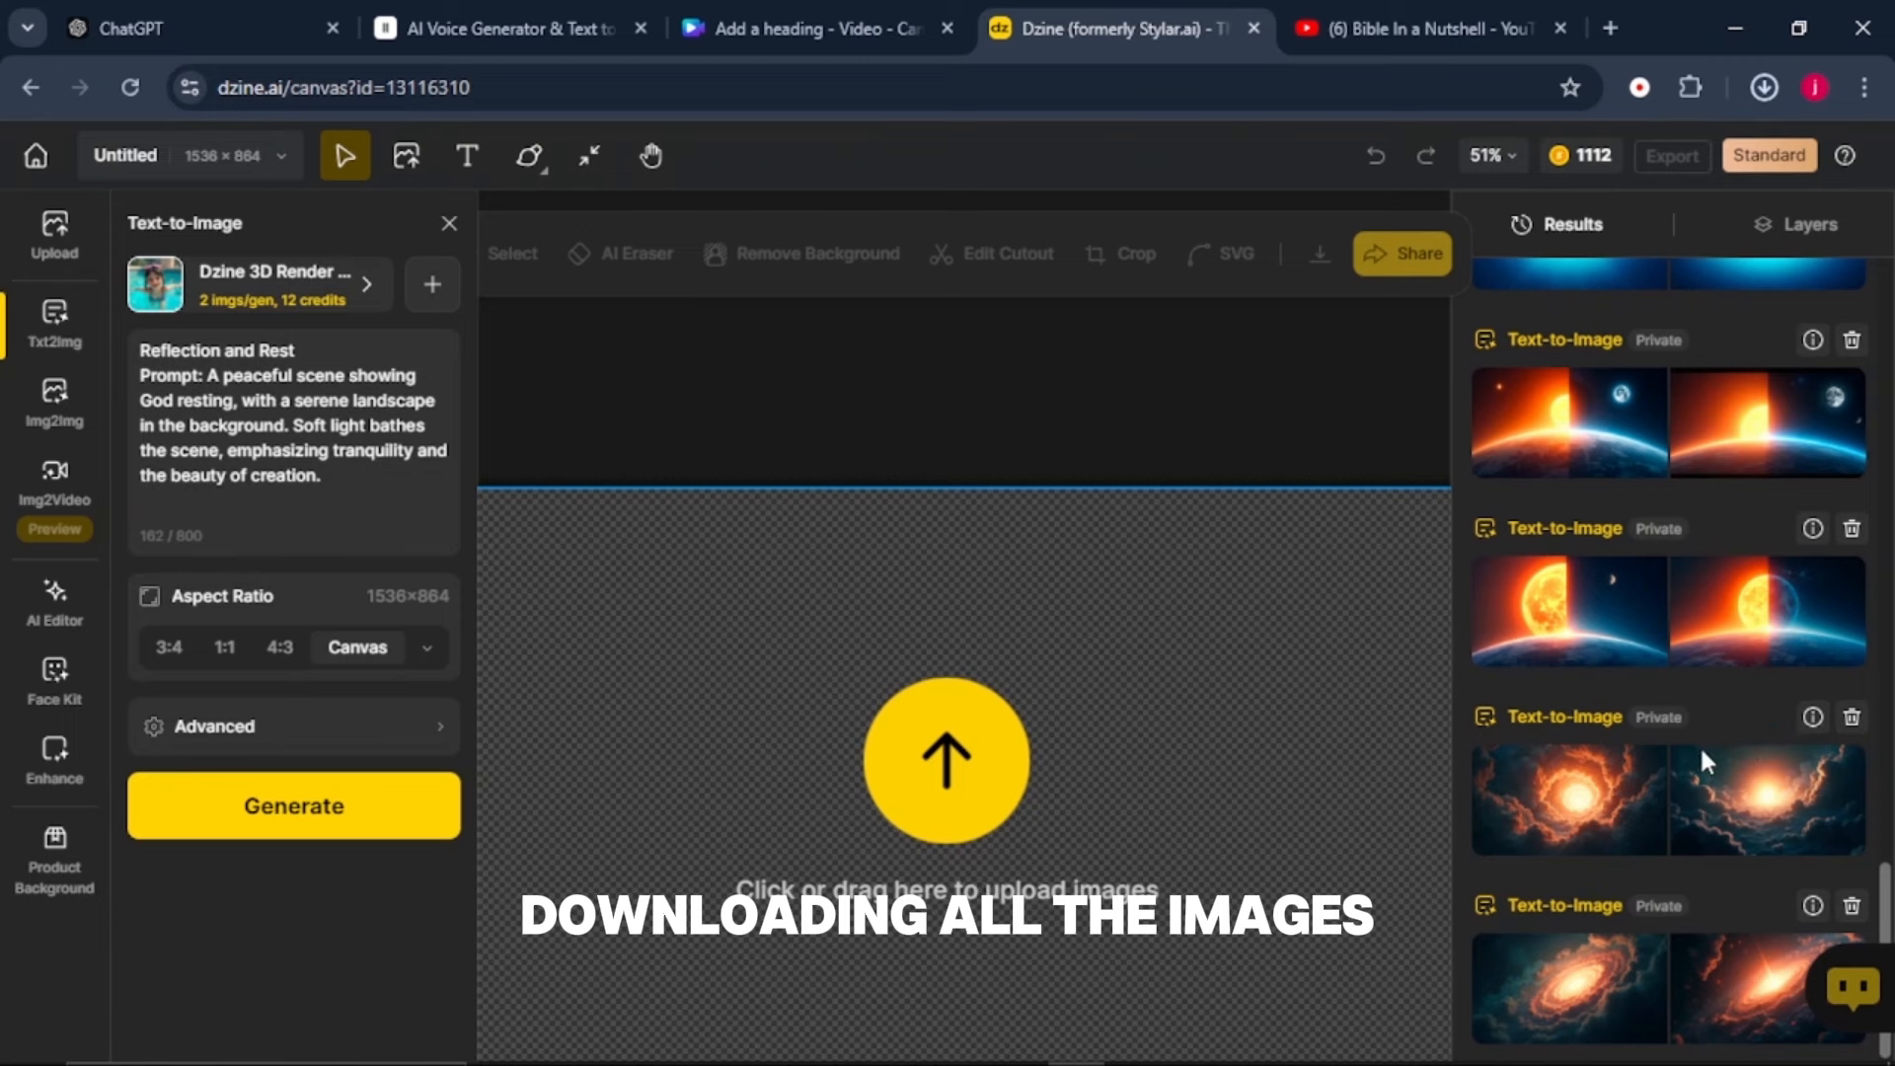
mouse_move(1661, 785)
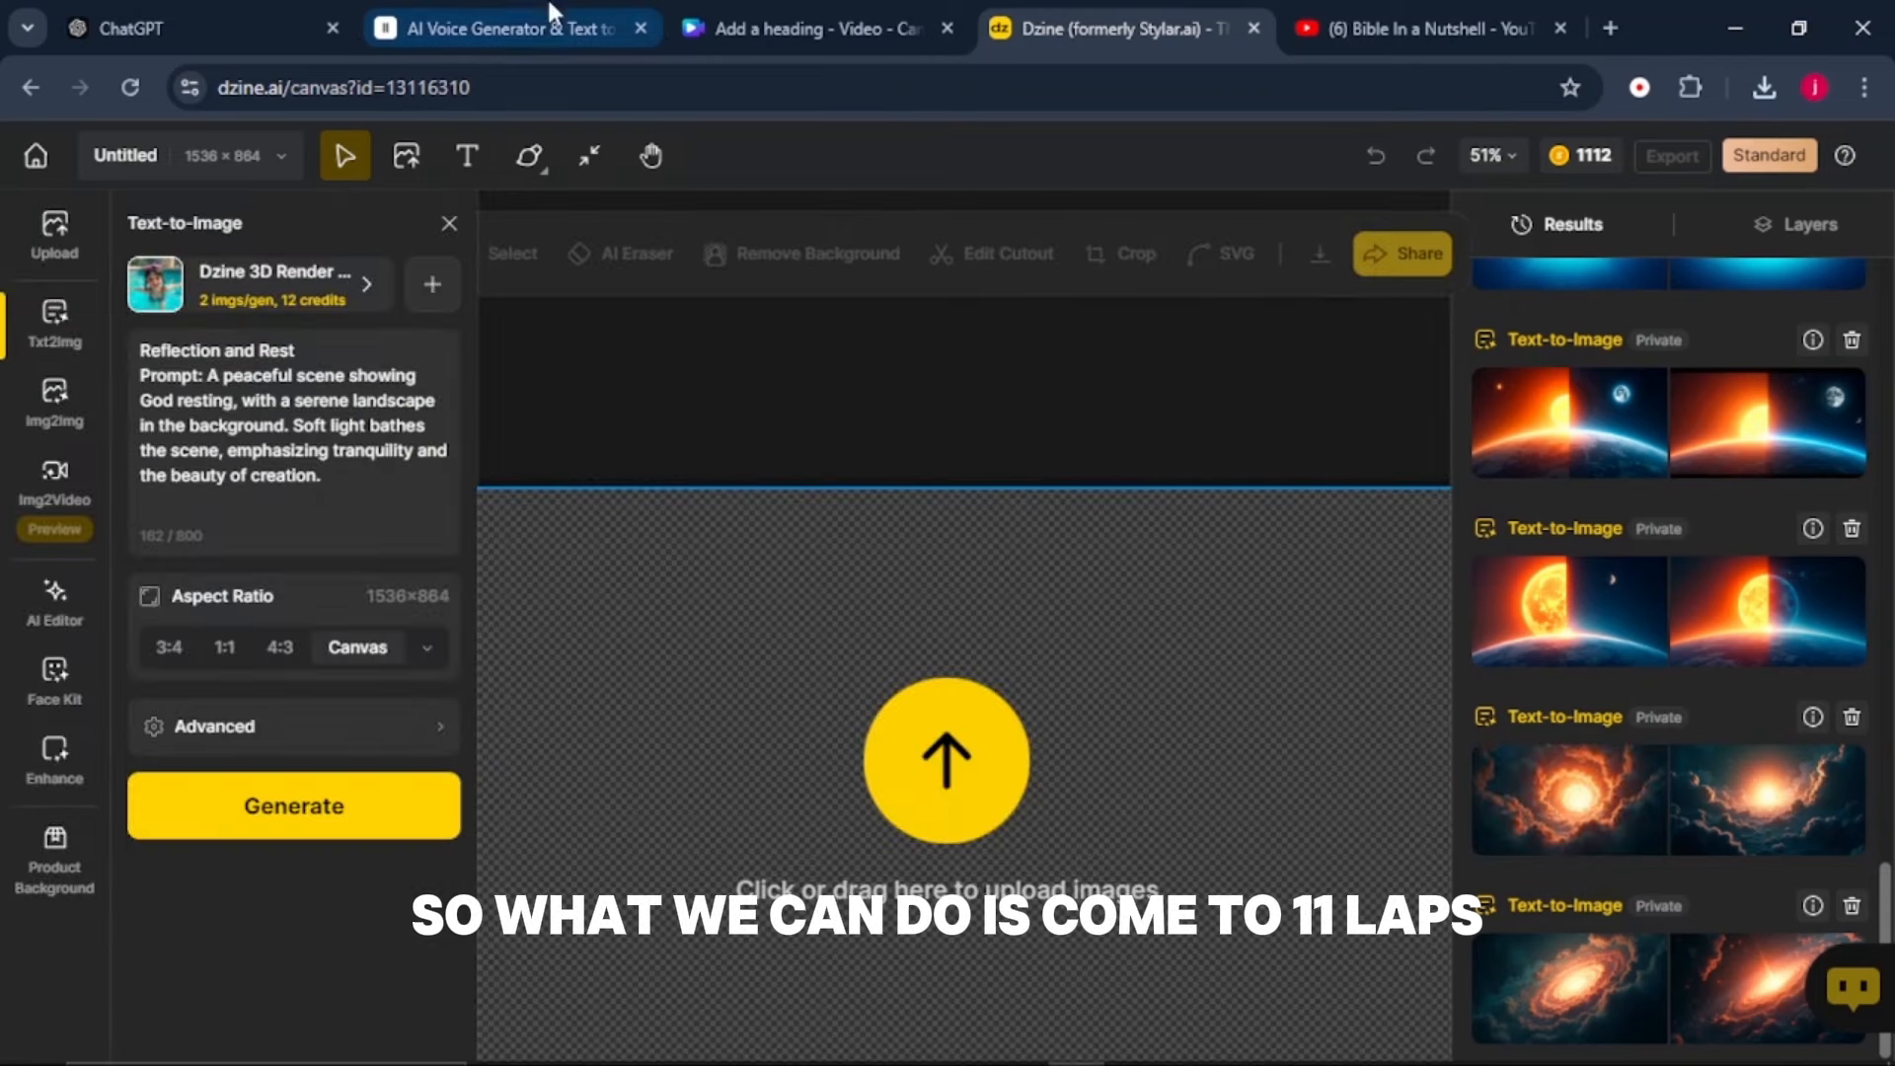
- Copy the full Creation story from ChatGPT and paste it into the text-to-speech editor in ElevenLabs
left_click(543, 27)
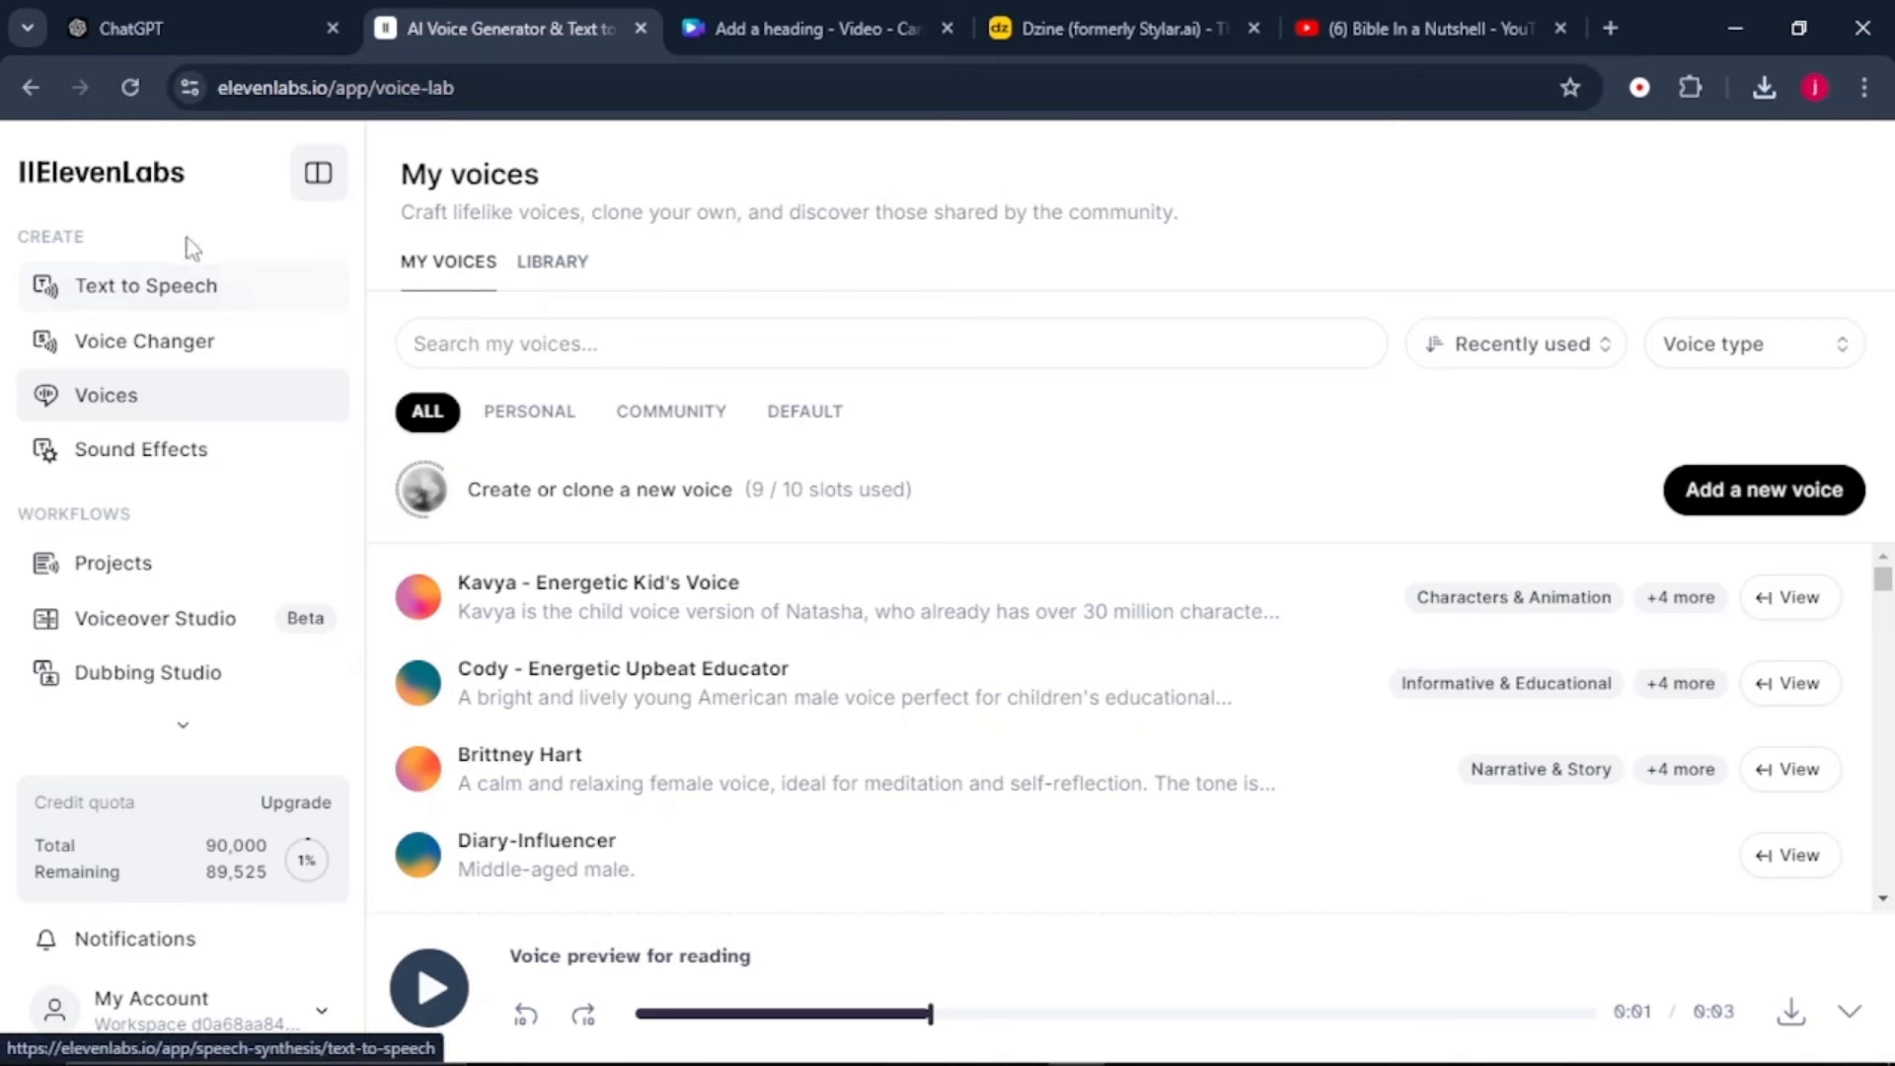
left_click(158, 290)
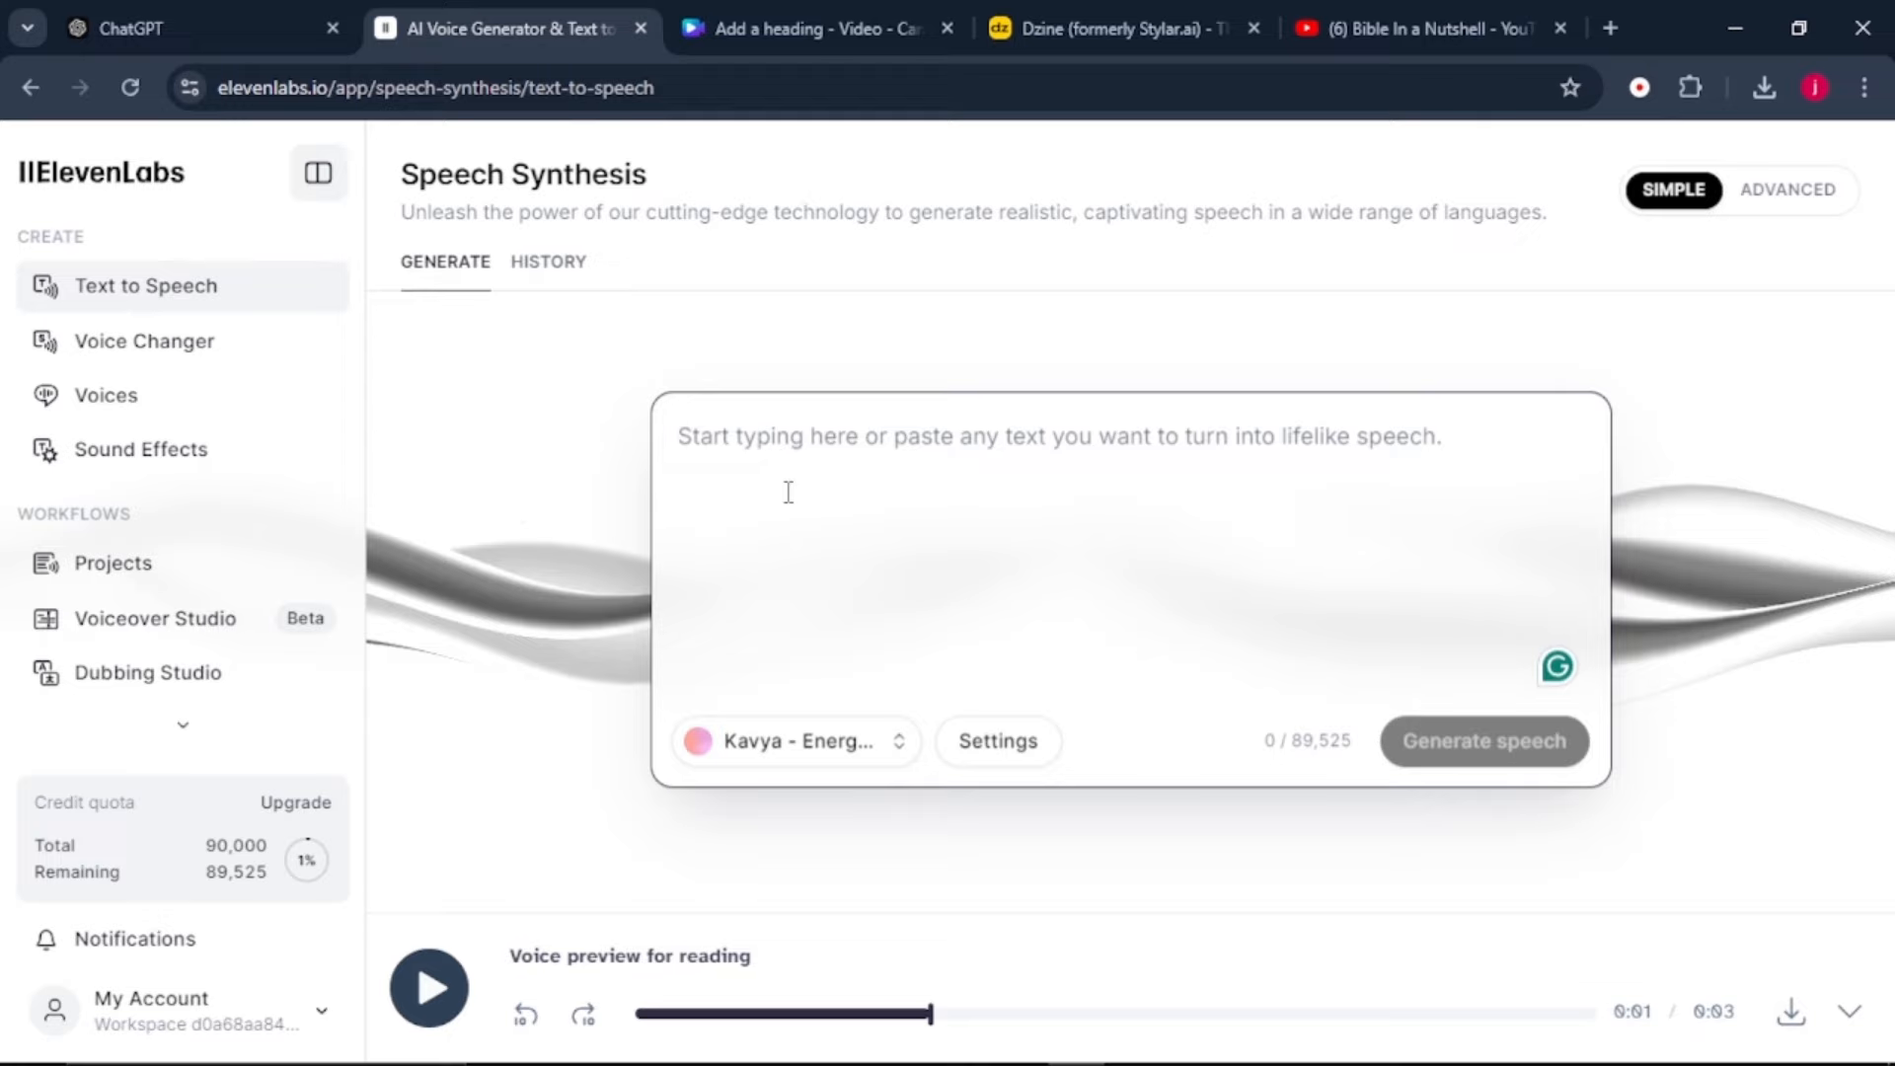
left_click(180, 31)
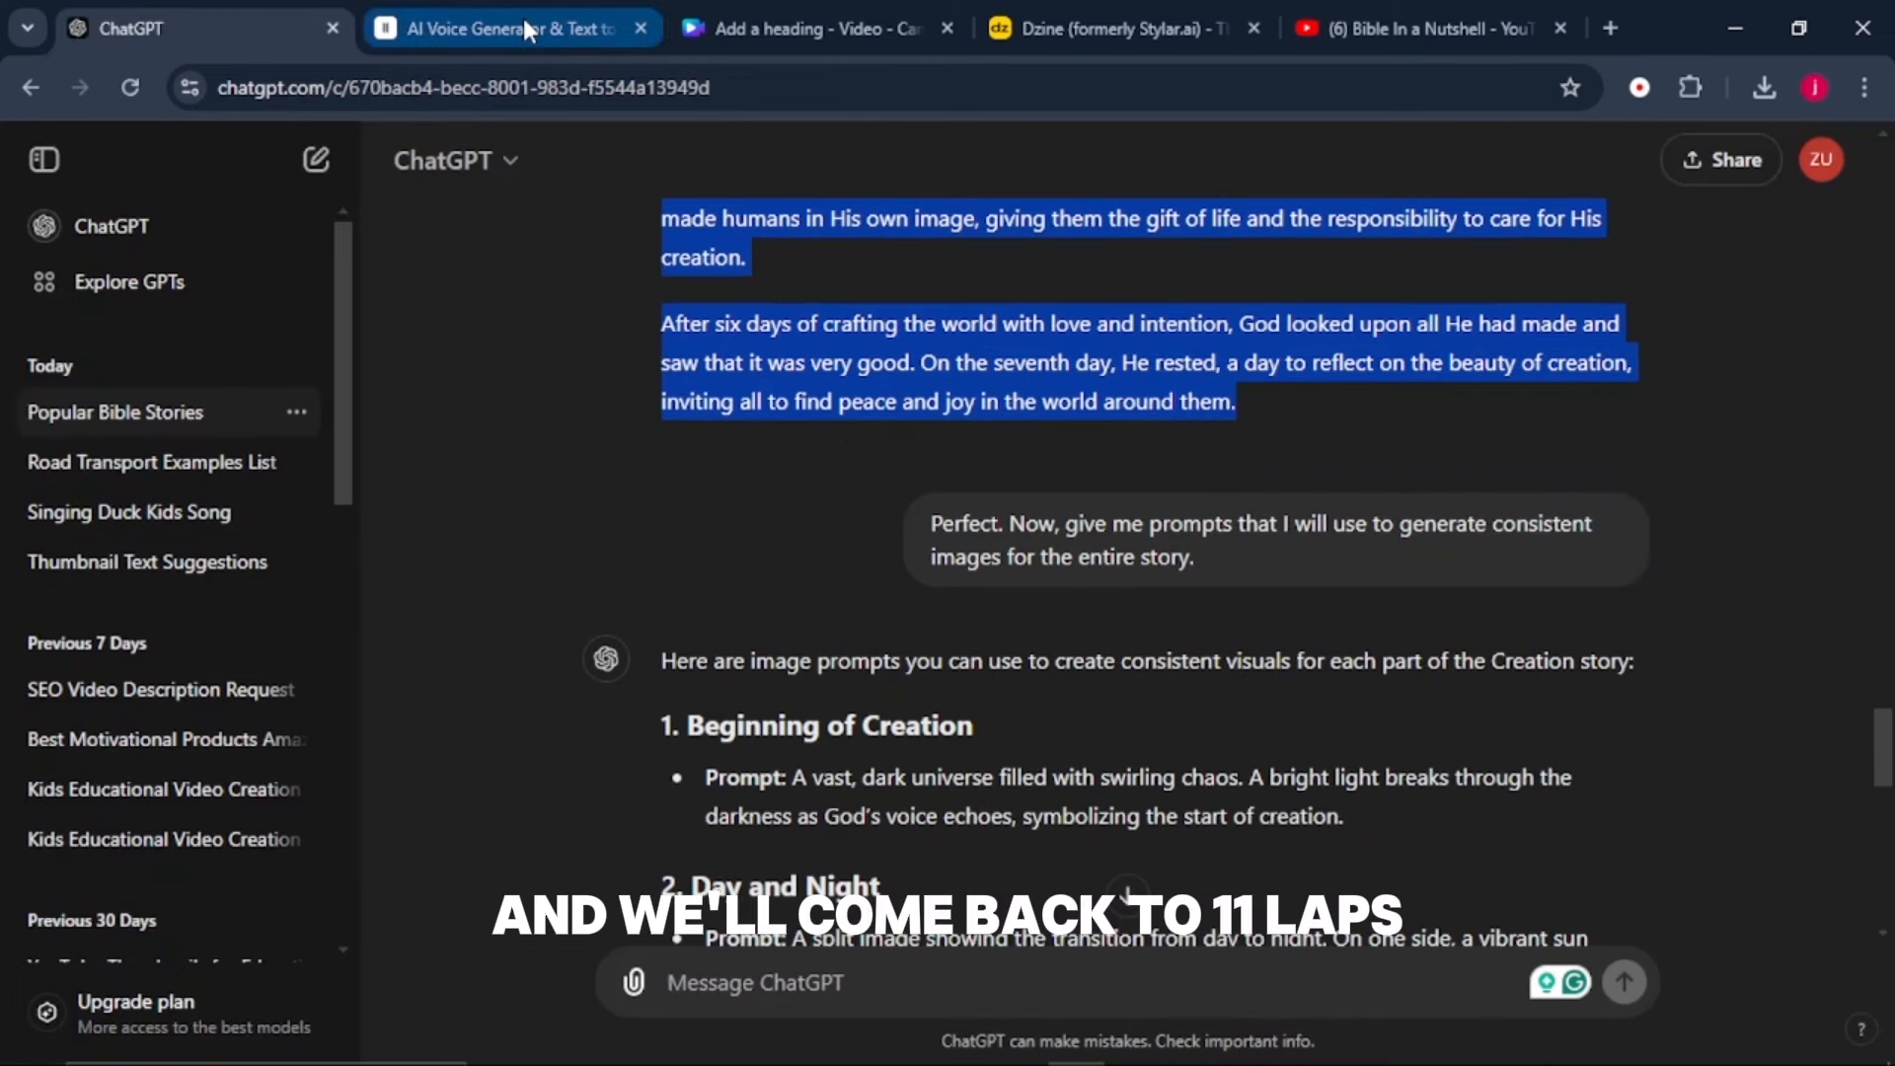
left_click(524, 24)
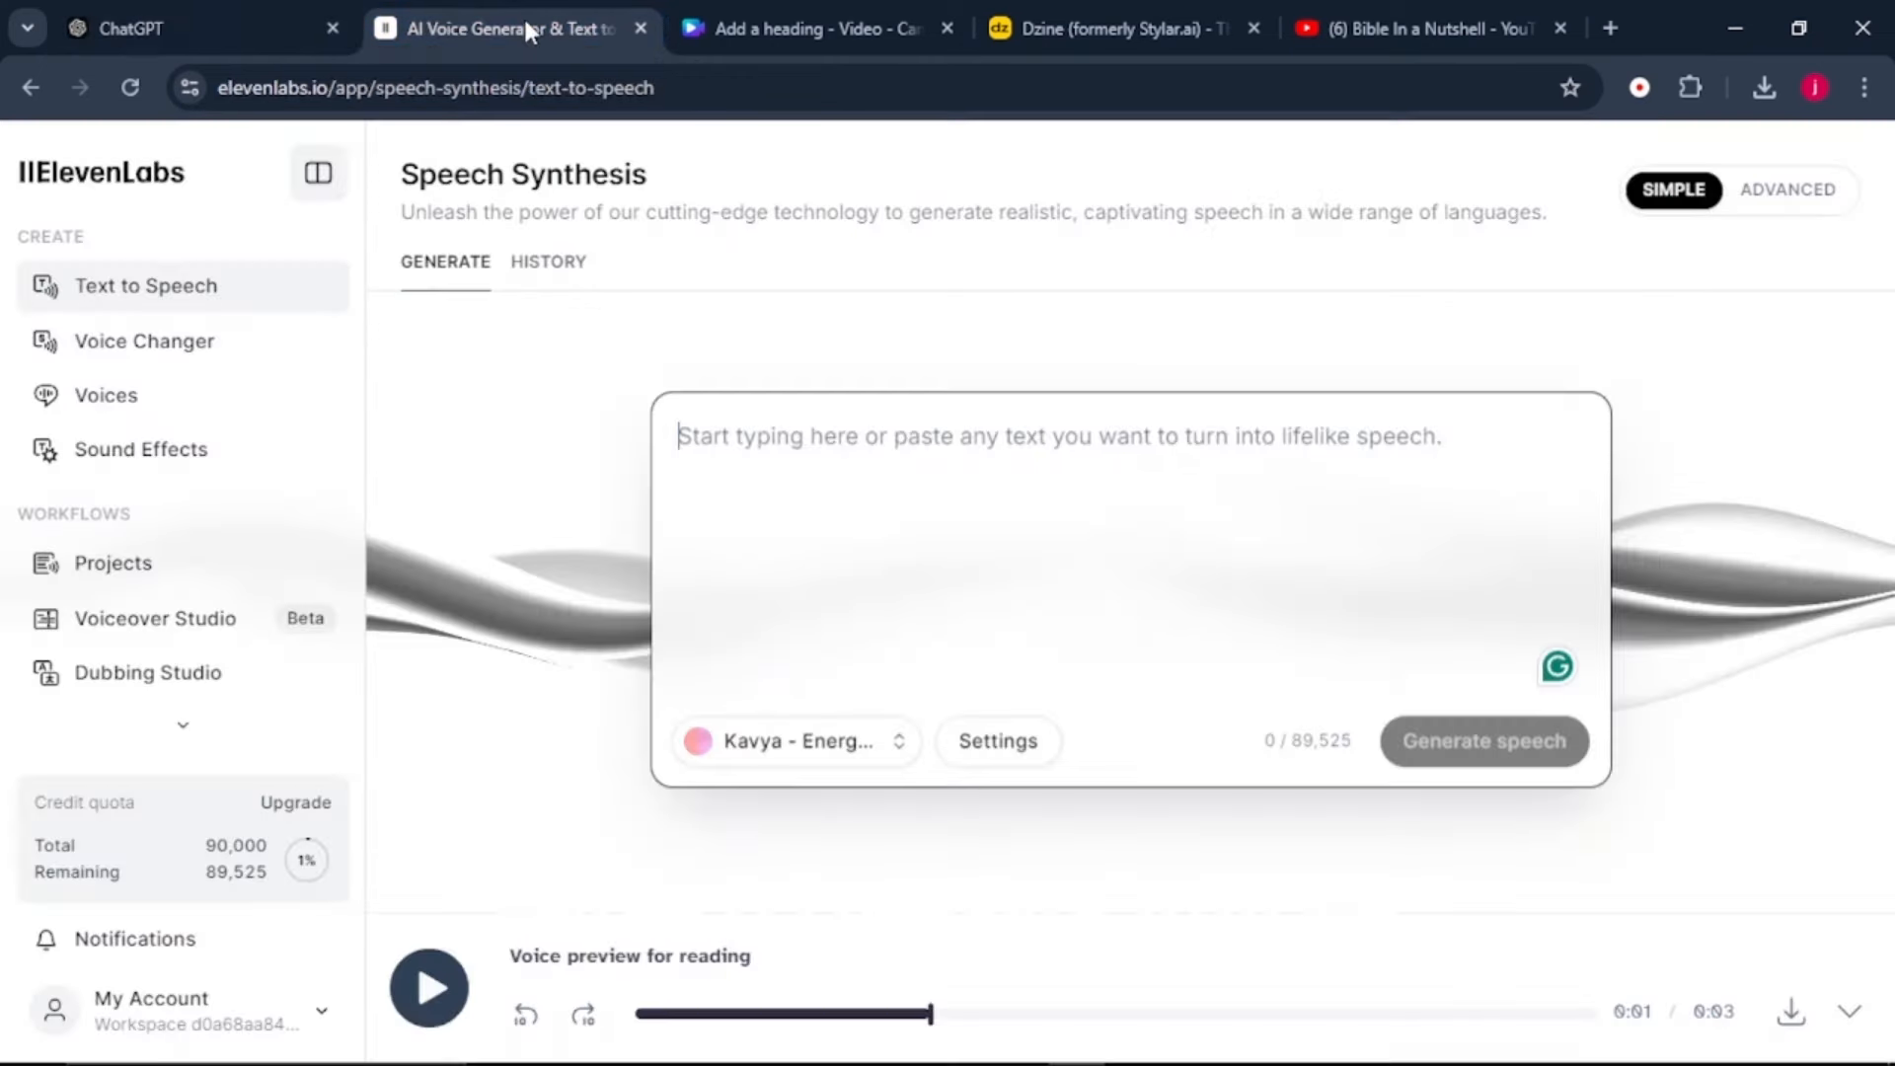
right_click(750, 424)
left_click(940, 738)
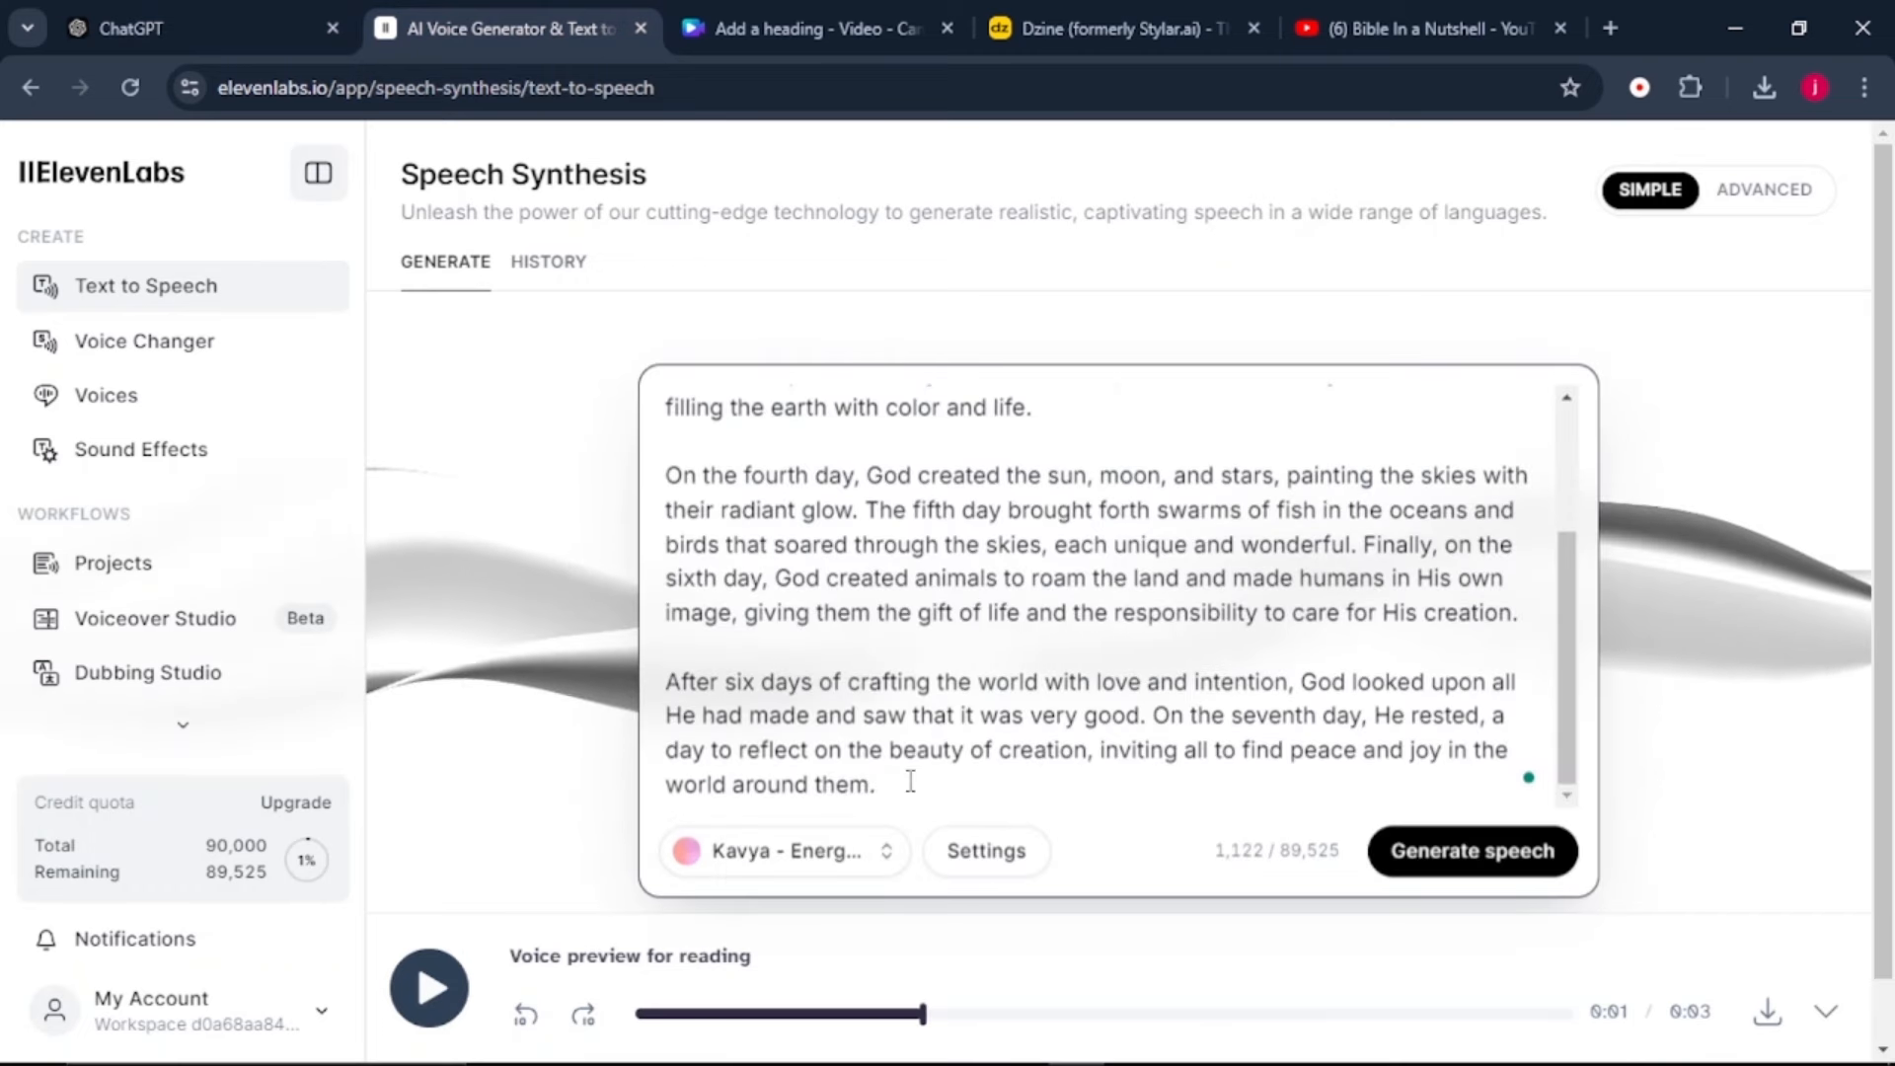
- Find the W. L. Oxley voice among the Narrative & Story voices of the voice library, add it, and use it for the story
left_click(800, 856)
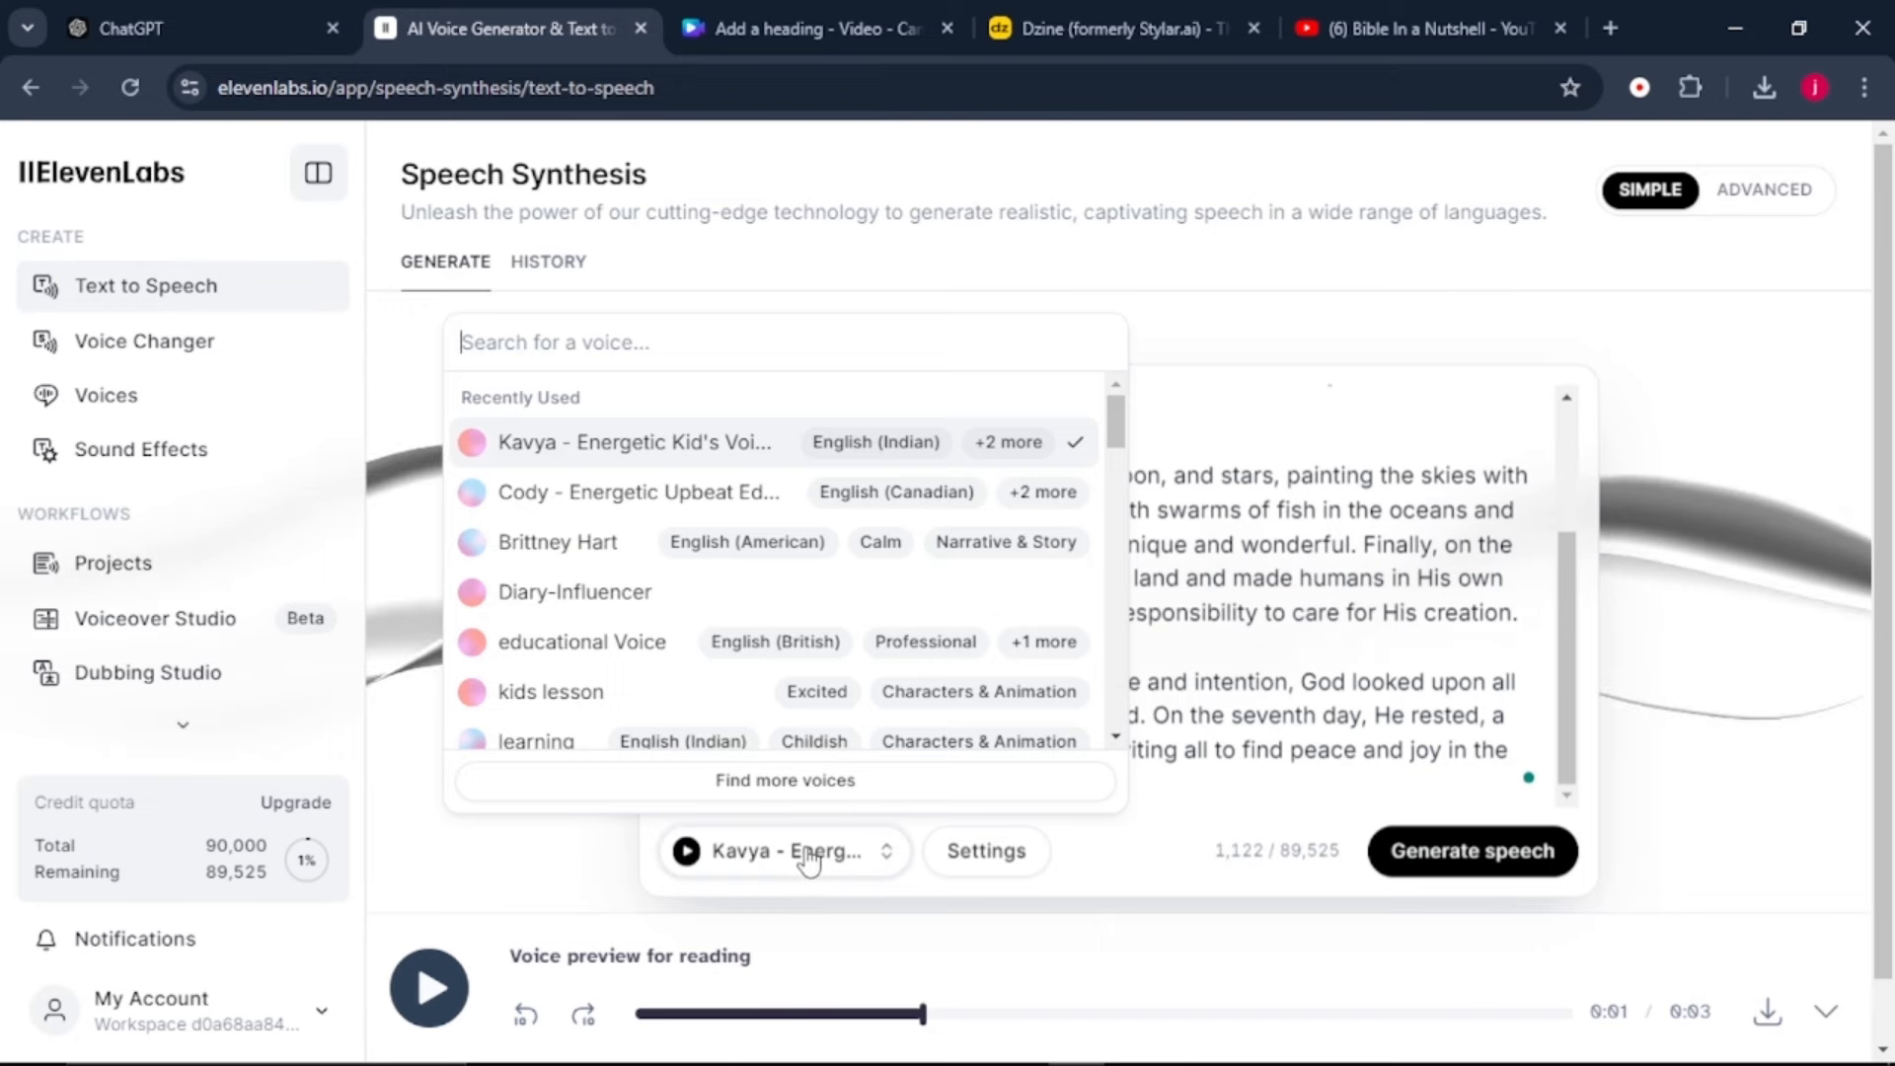
left_click(1021, 647)
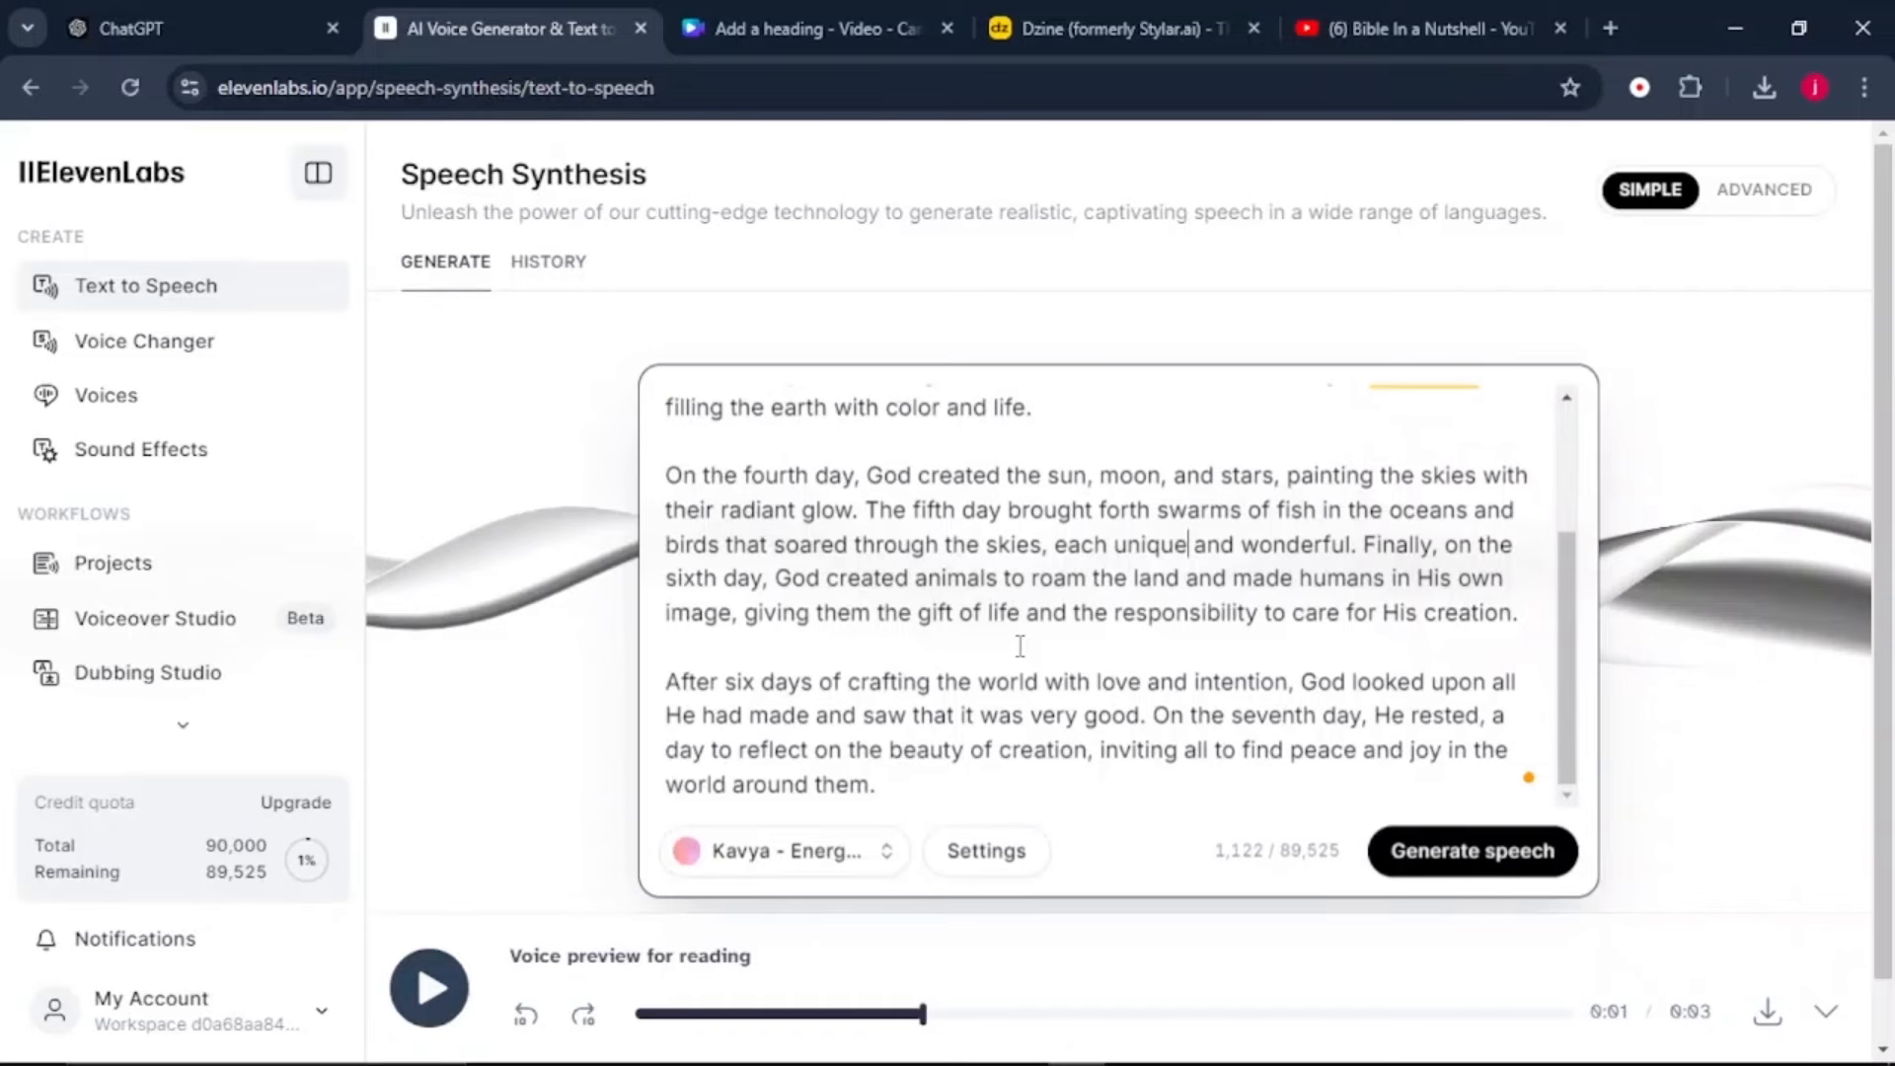
left_click(146, 396)
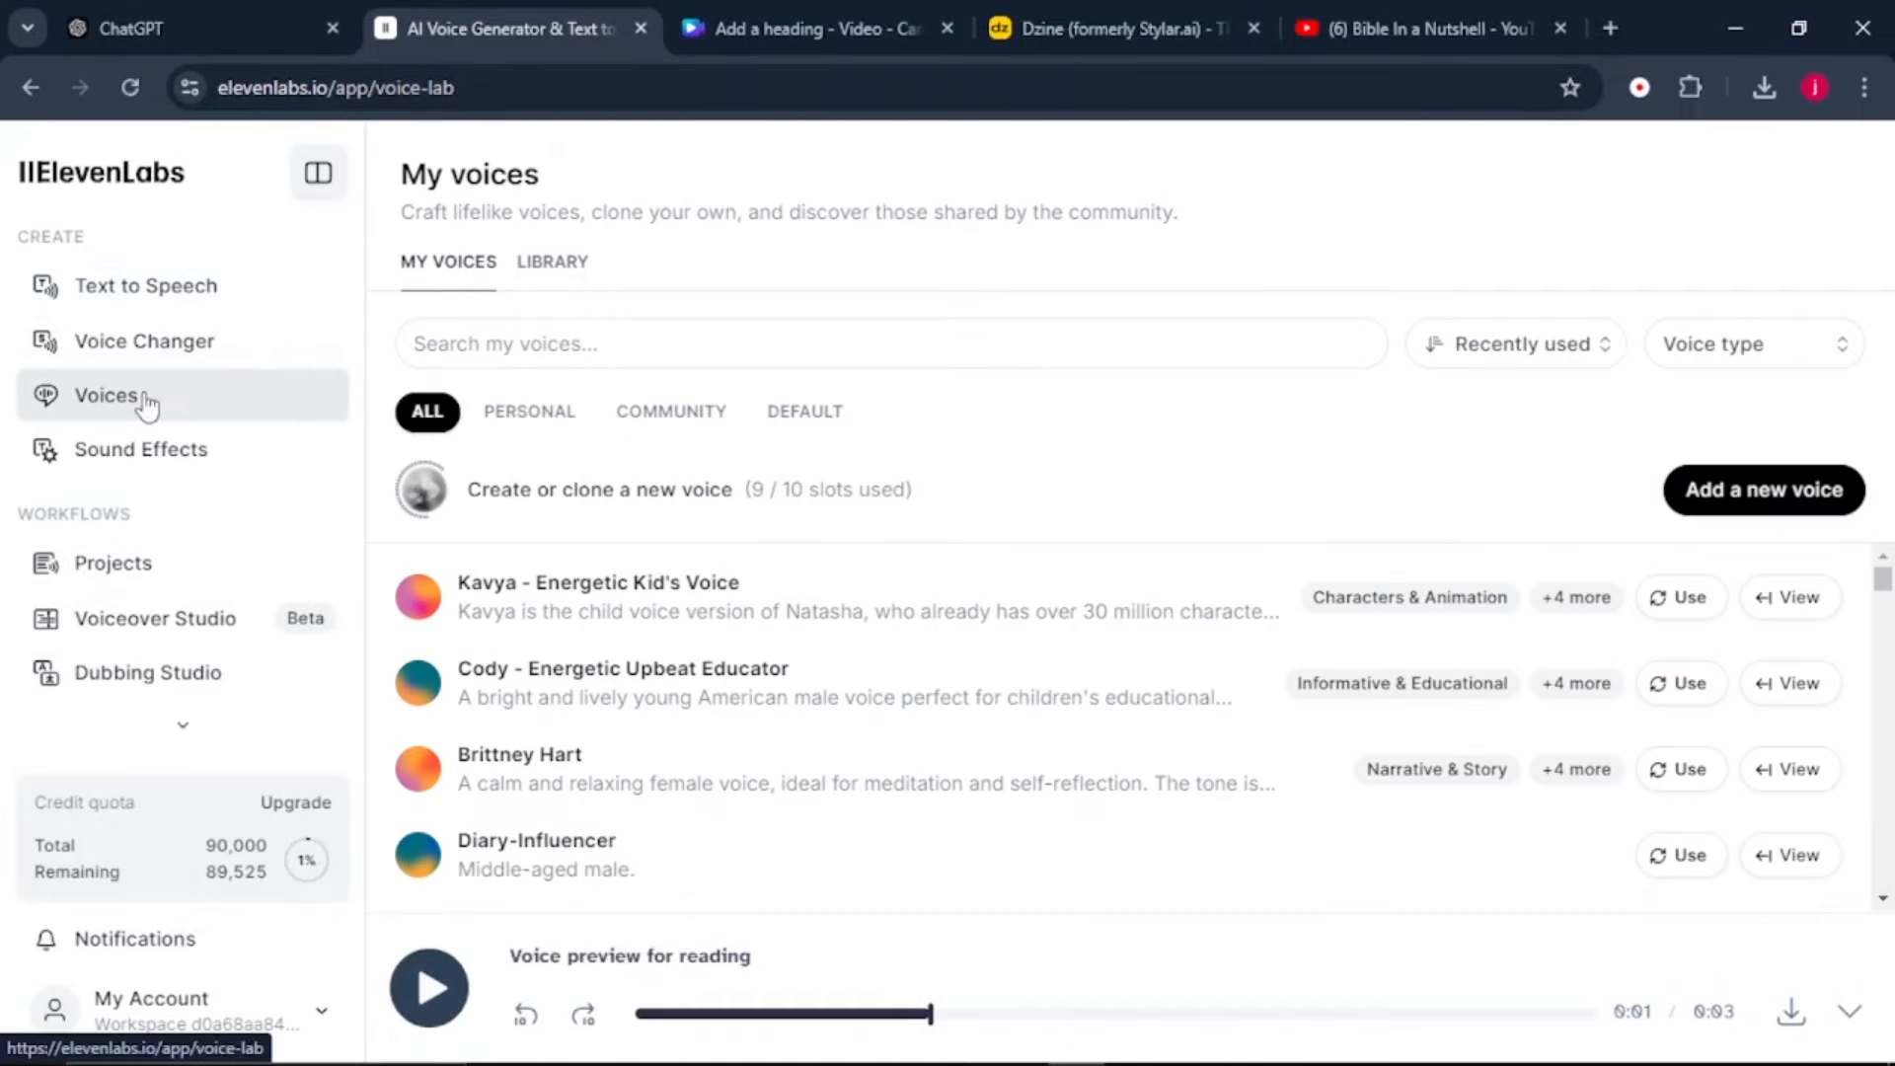
left_click(544, 269)
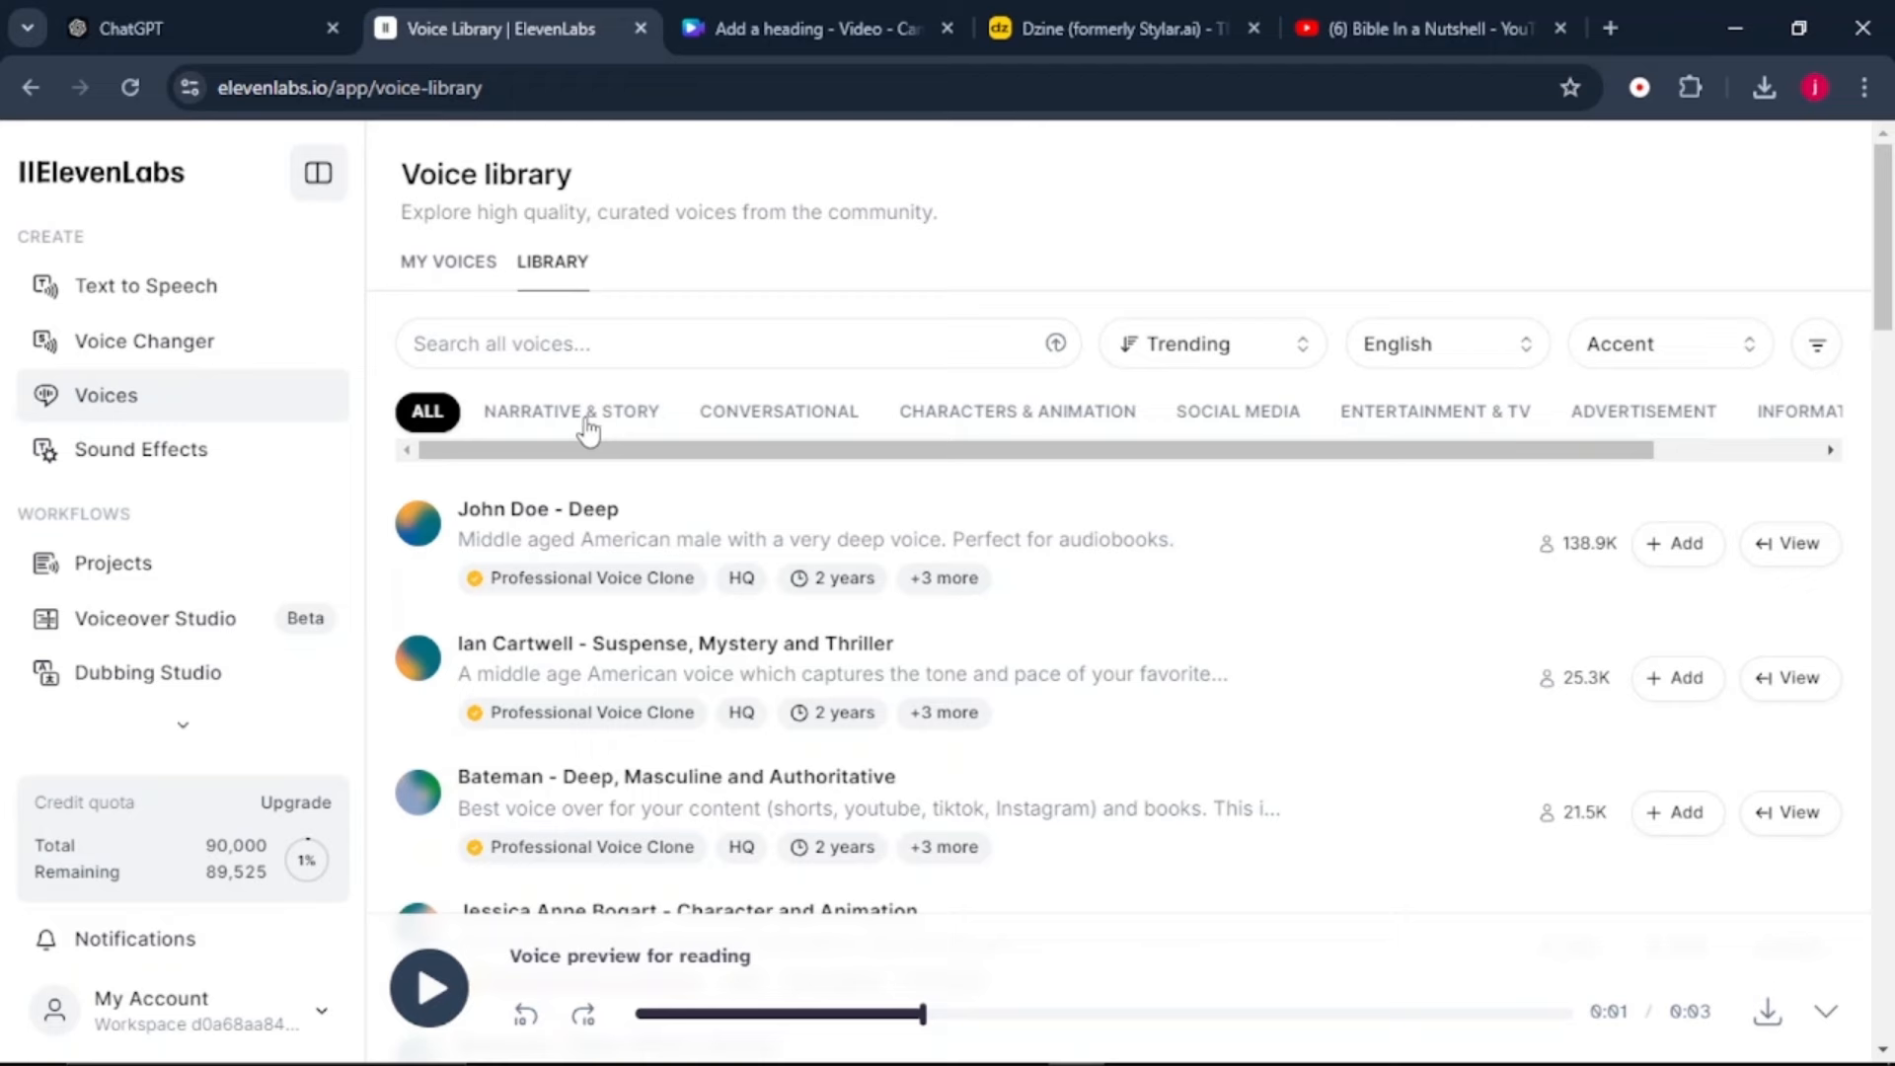
left_click(582, 415)
scroll(582, 568, "down", 3)
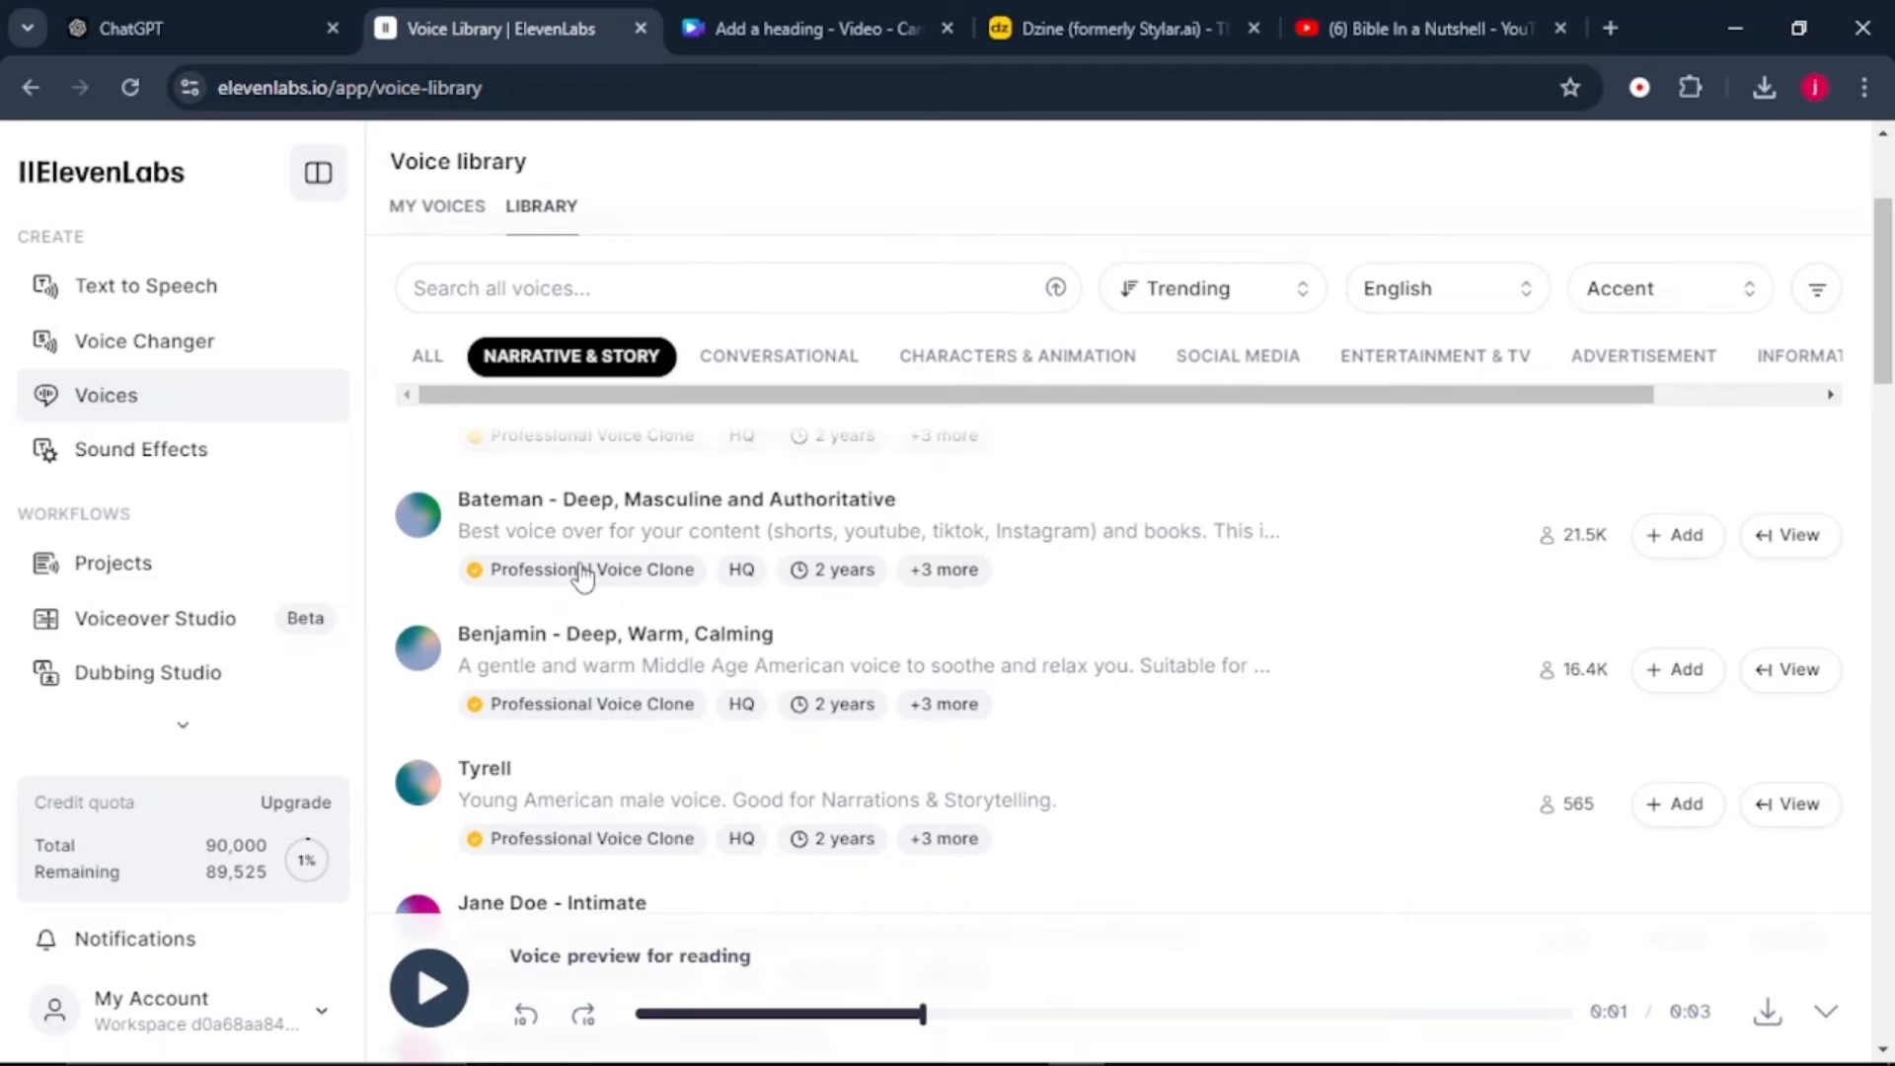
scroll(582, 576, "down", 3)
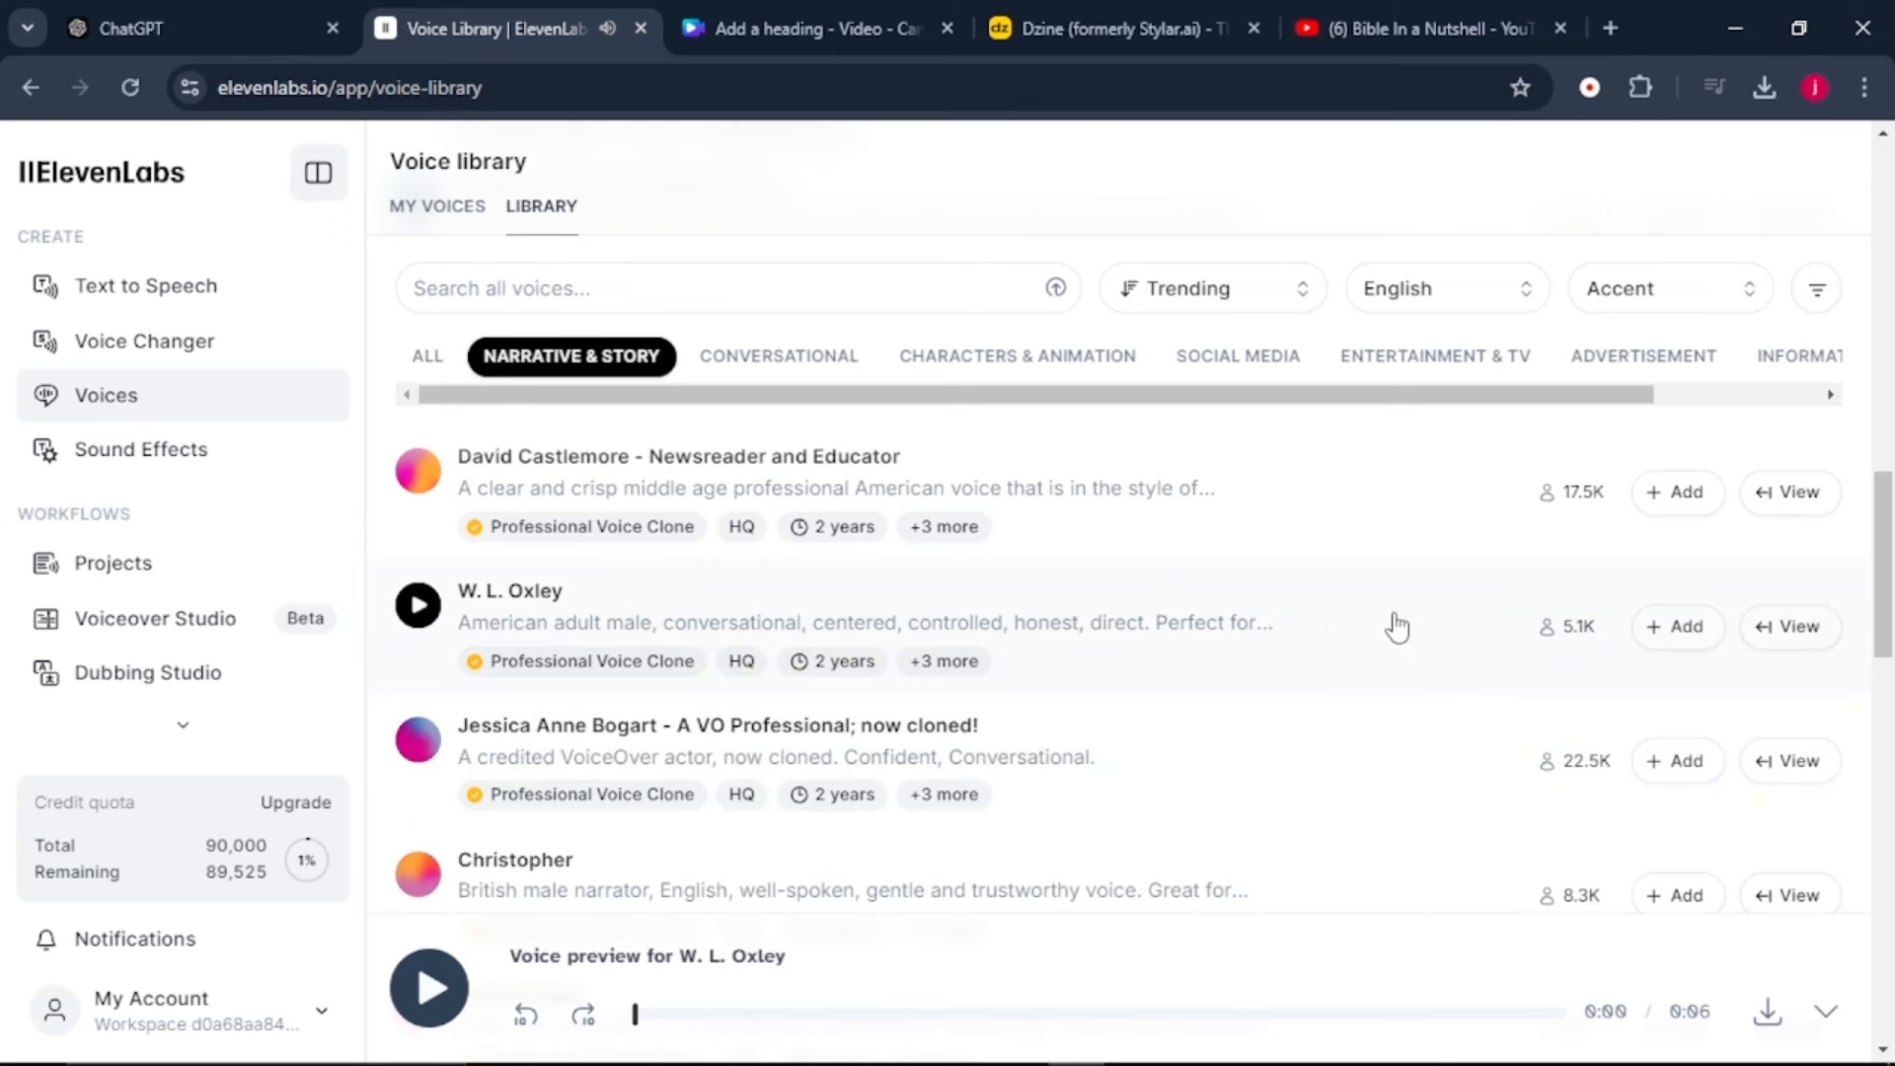
left_click(1682, 628)
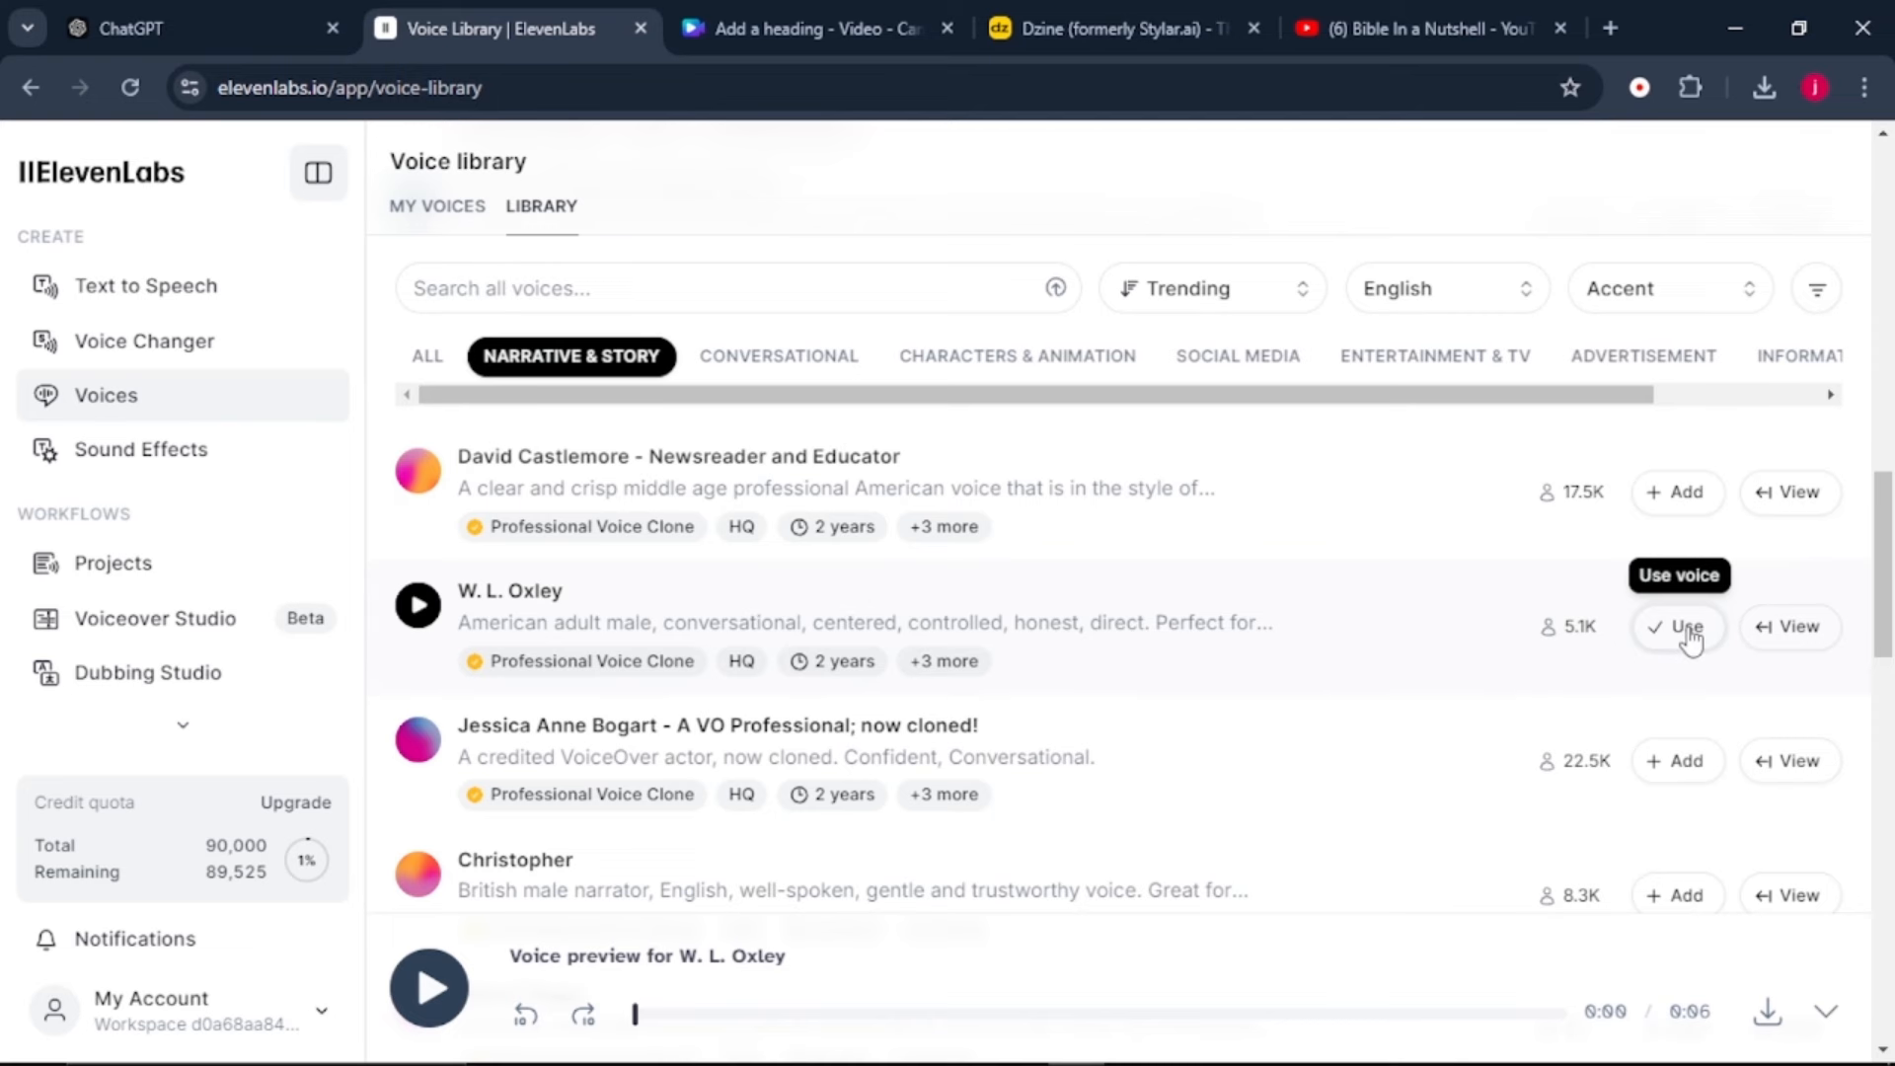
left_click(1687, 631)
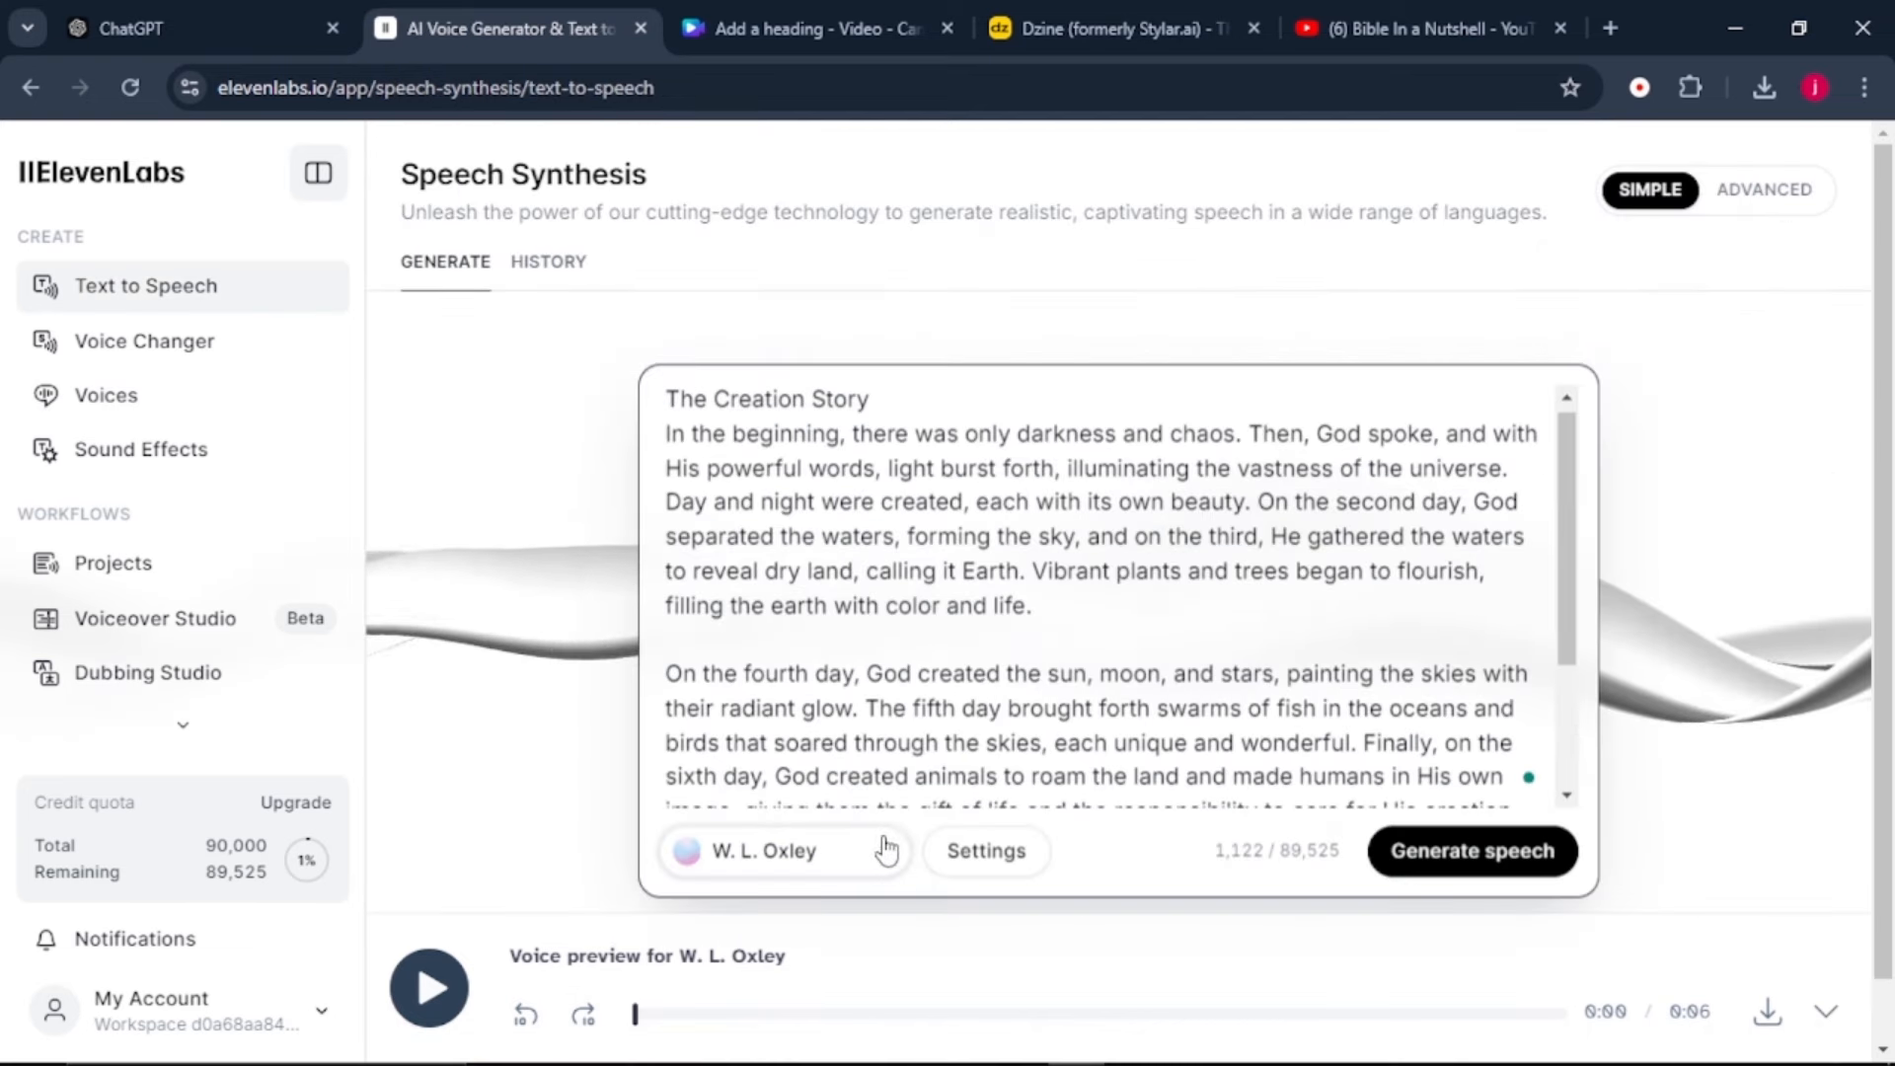
- Generate the speech for the Creation story and download the resulting audio file
left_click(1384, 861)
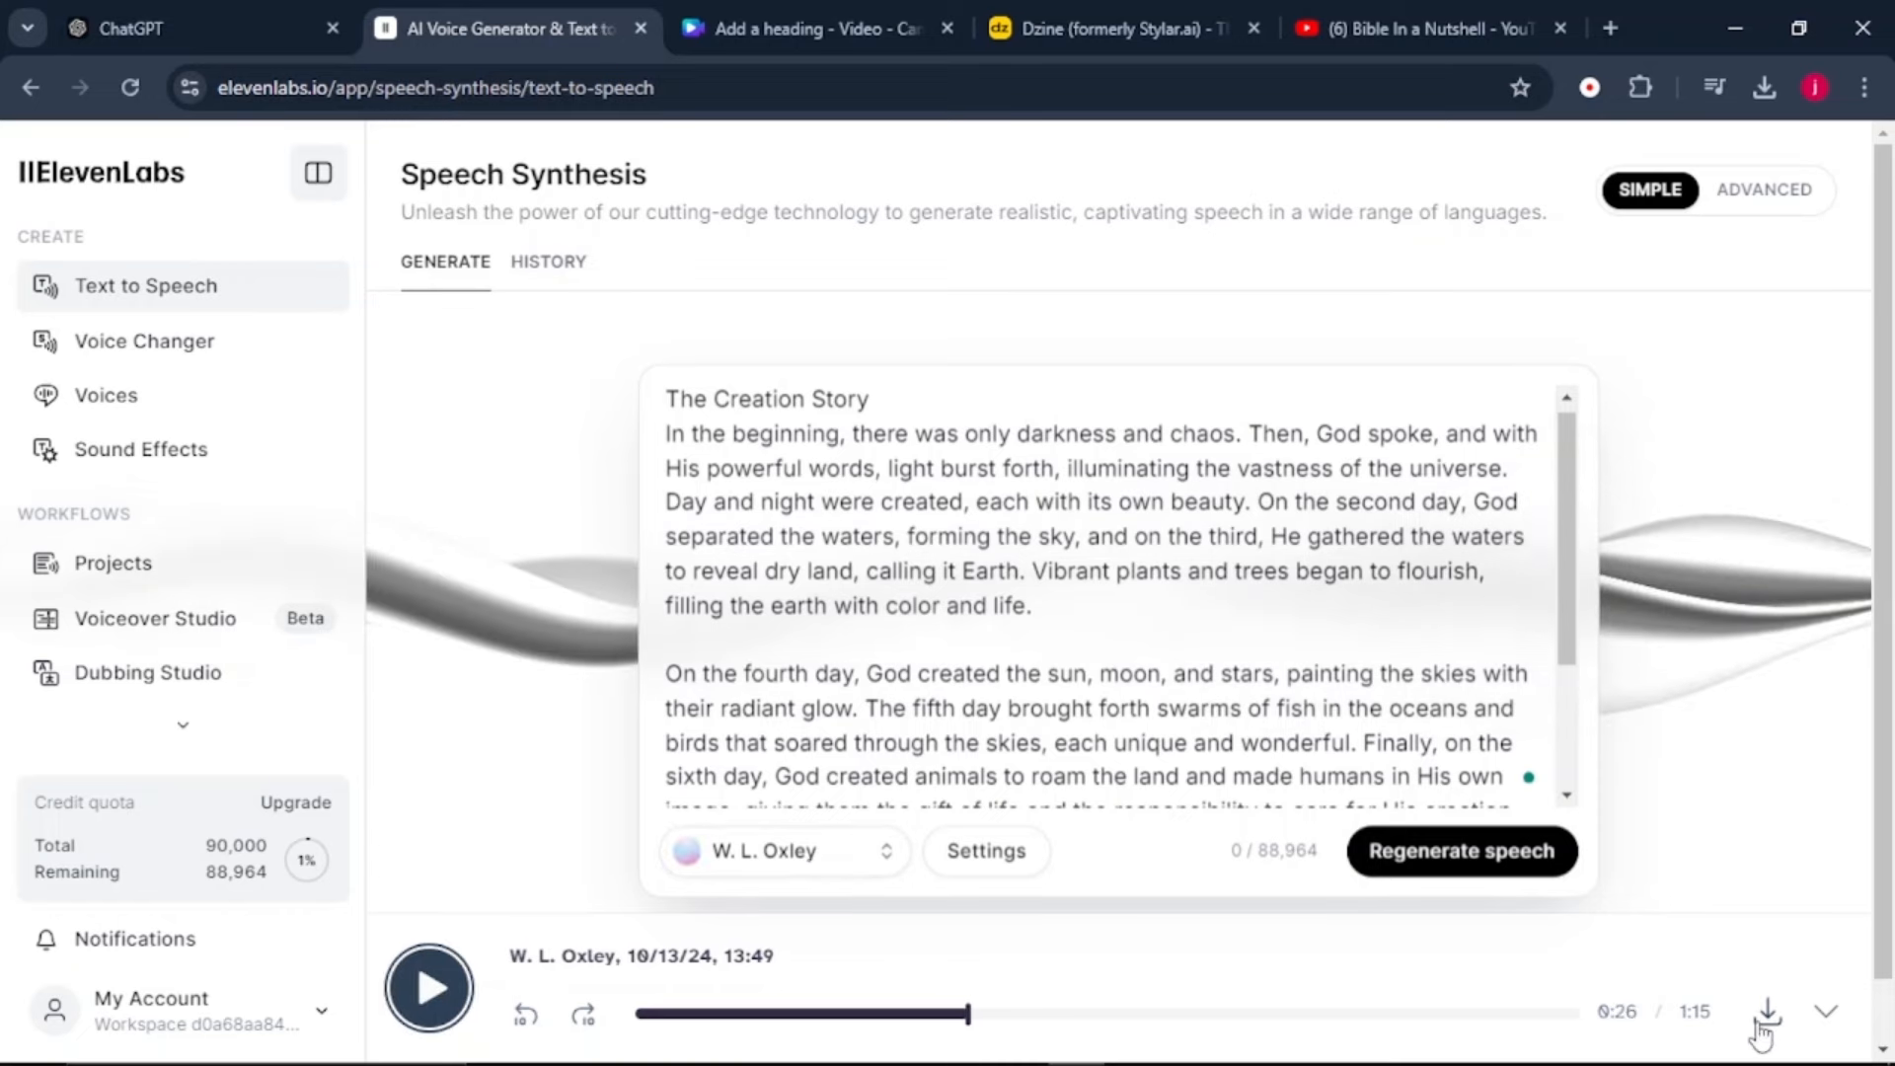
left_click(1762, 1026)
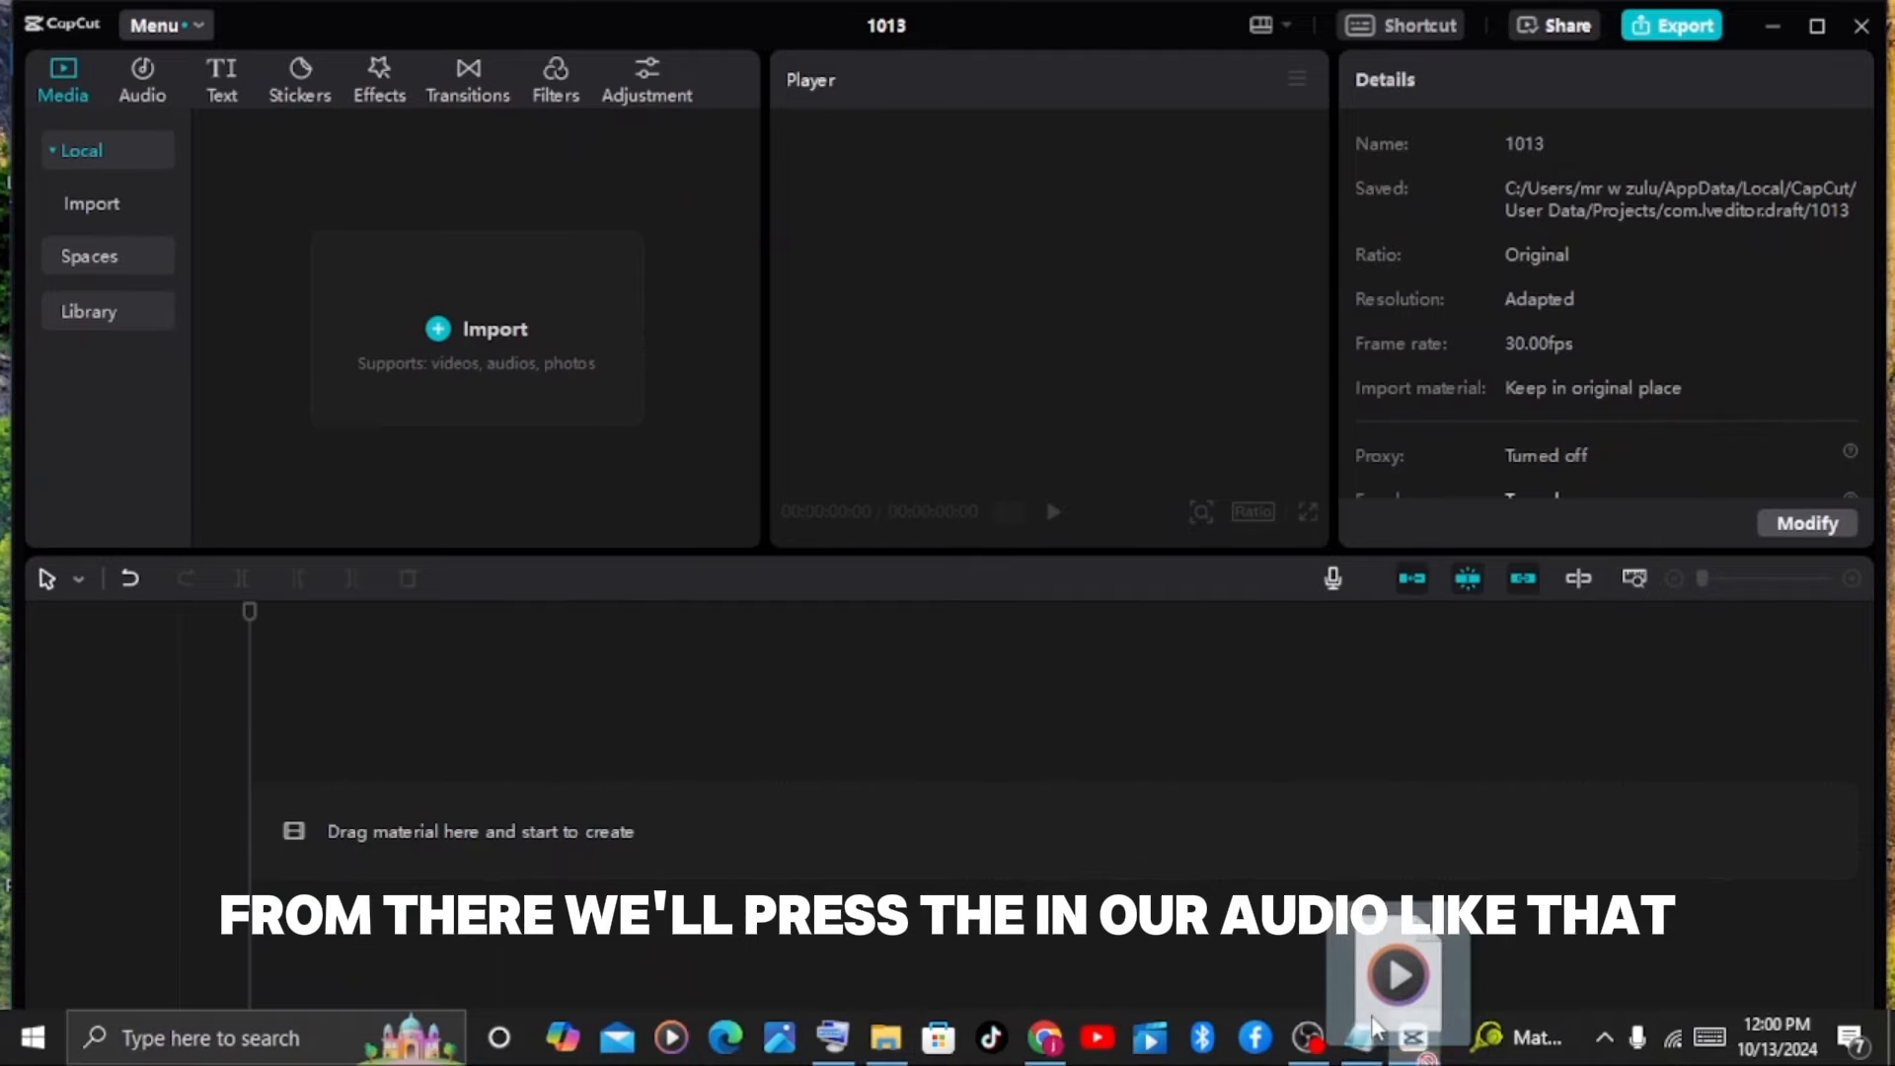
- Switch to CapCut, import the audio file duck.mp3, and place it at the start of the timeline
left_click_drag(1371, 1027, 465, 394)
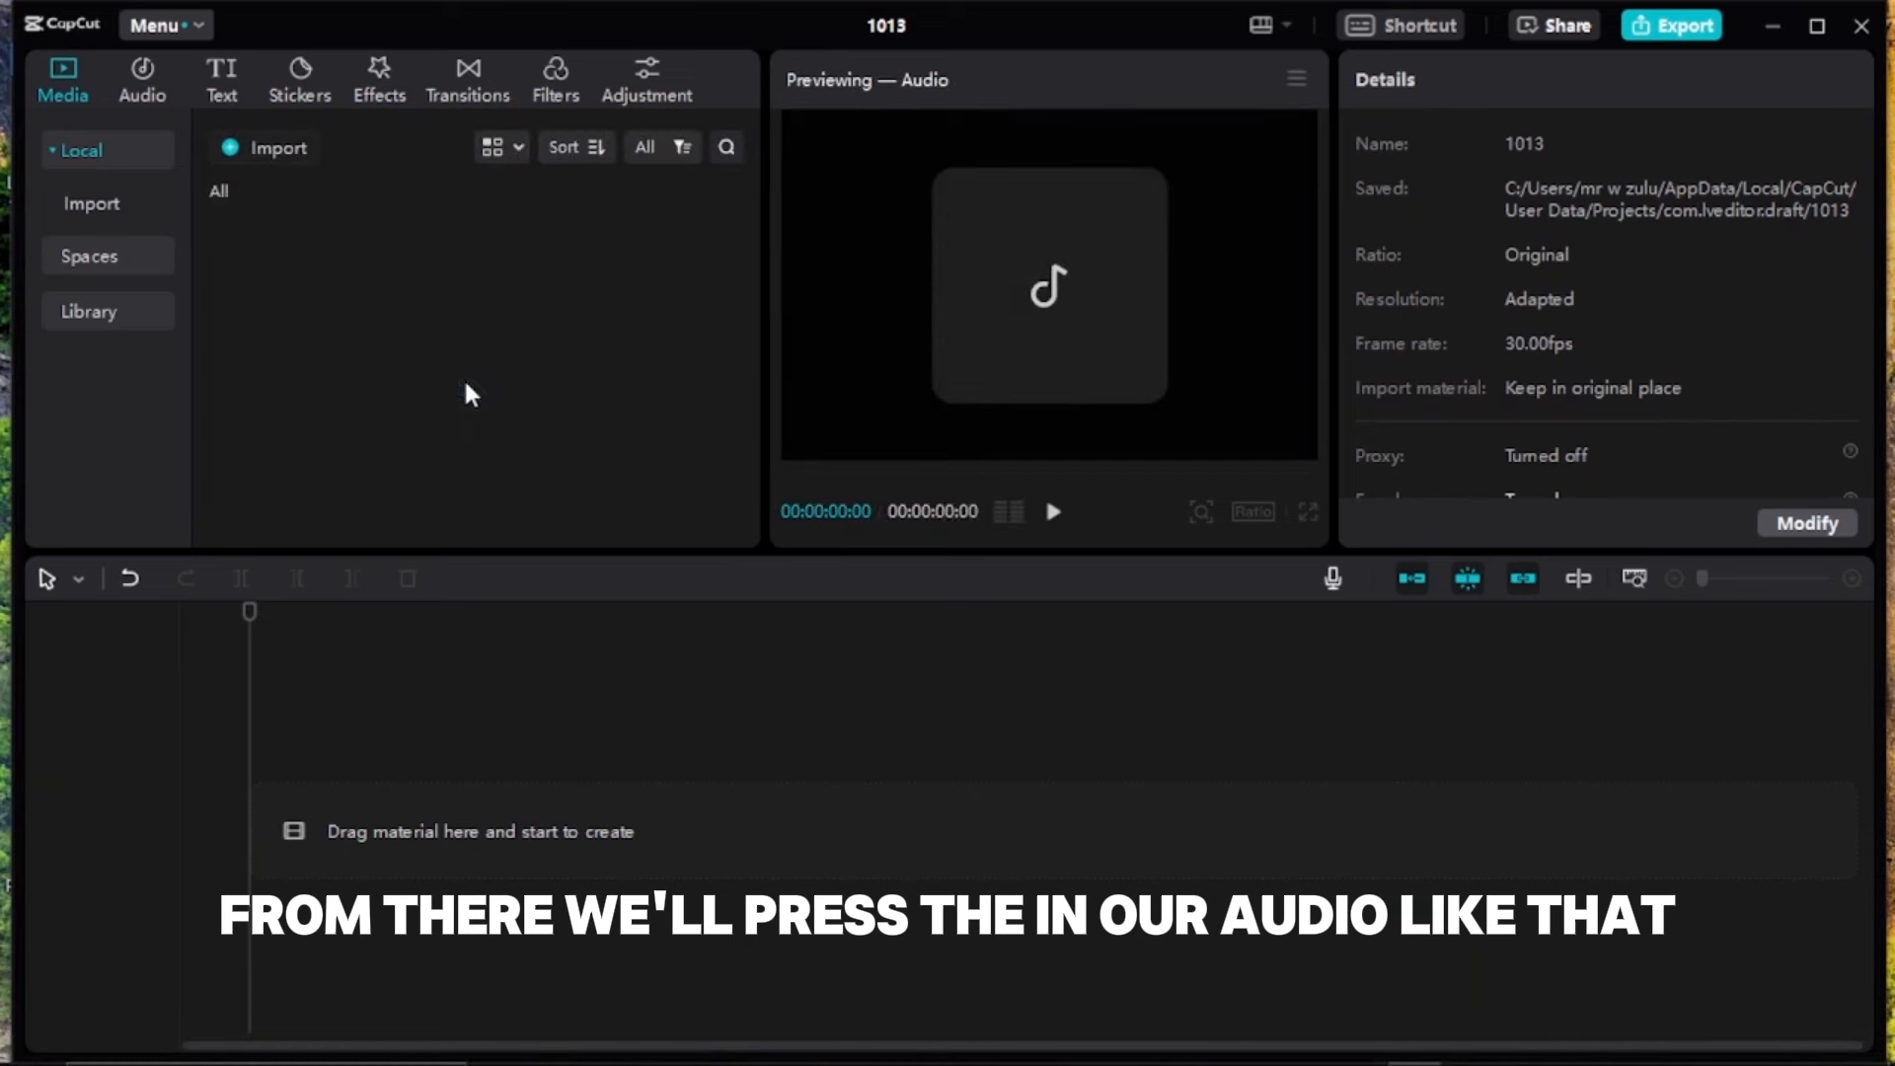
left_click_drag(286, 286, 264, 868)
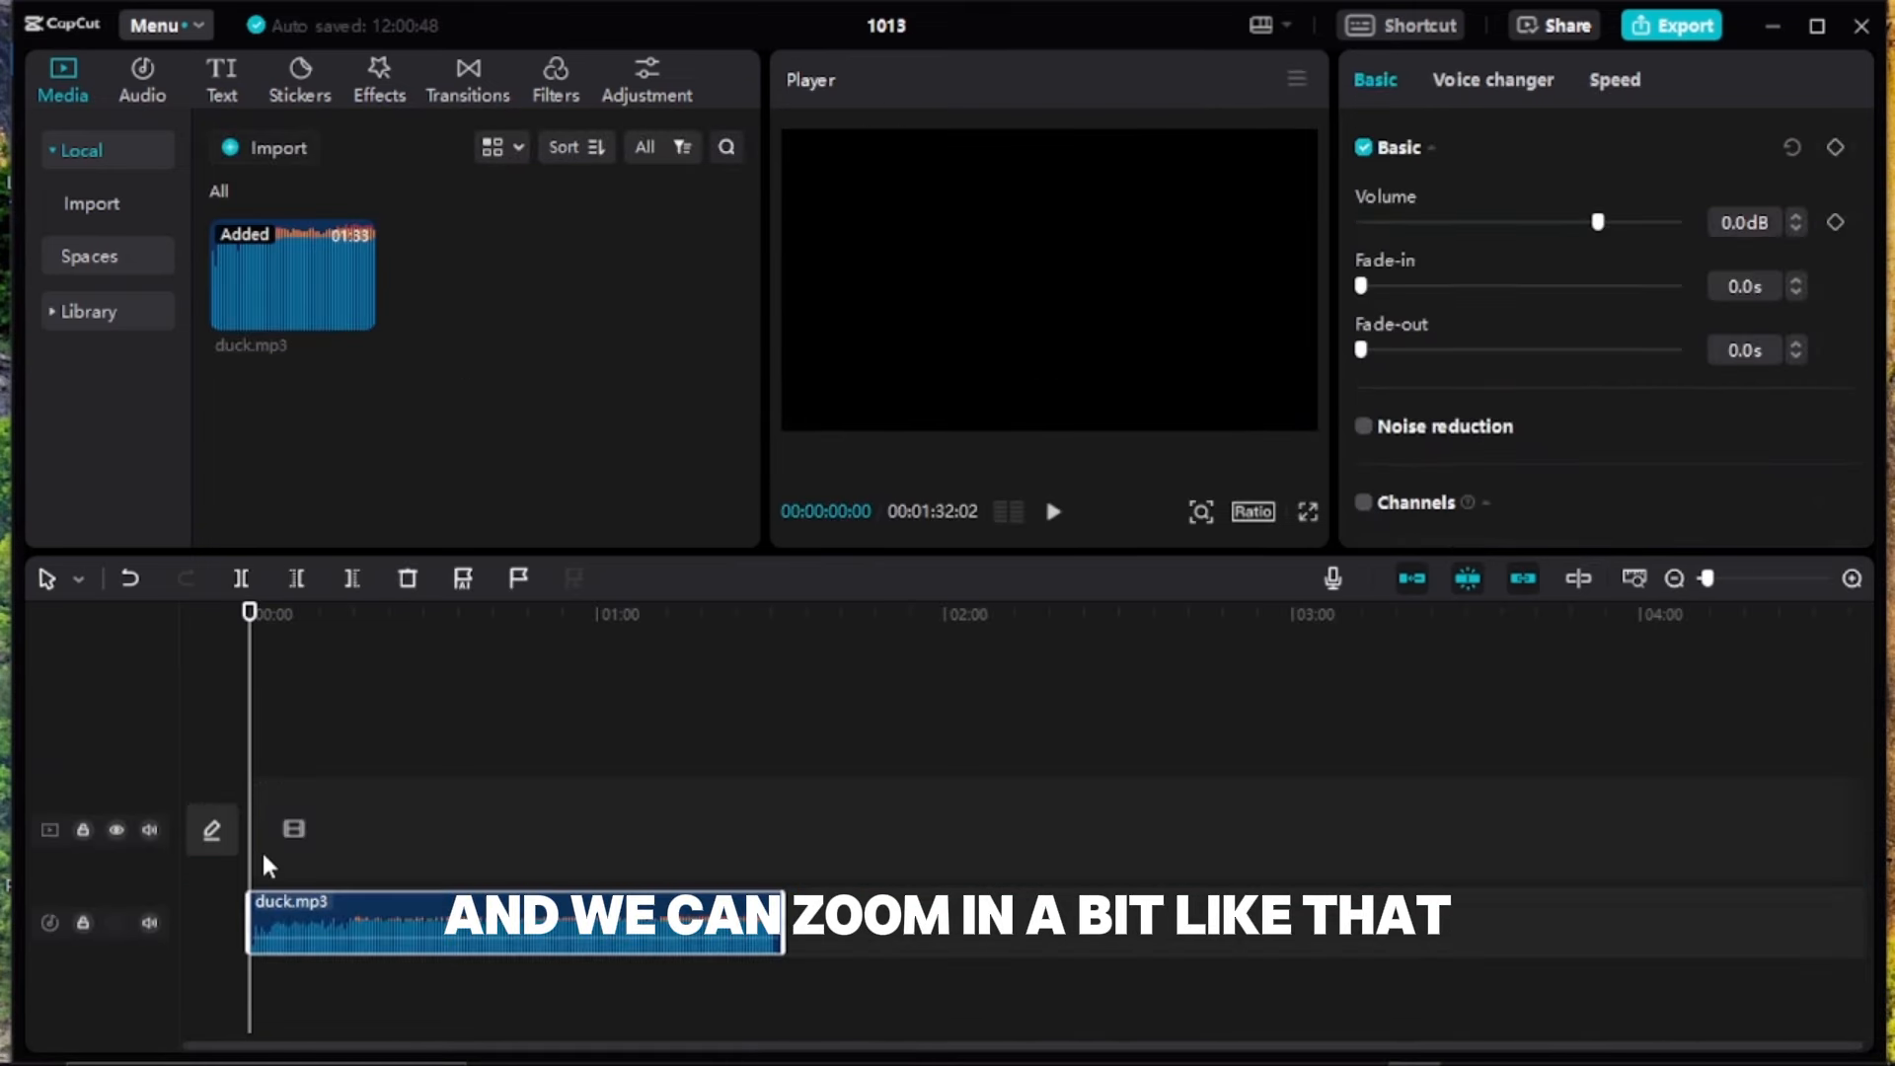
left_click(1732, 579)
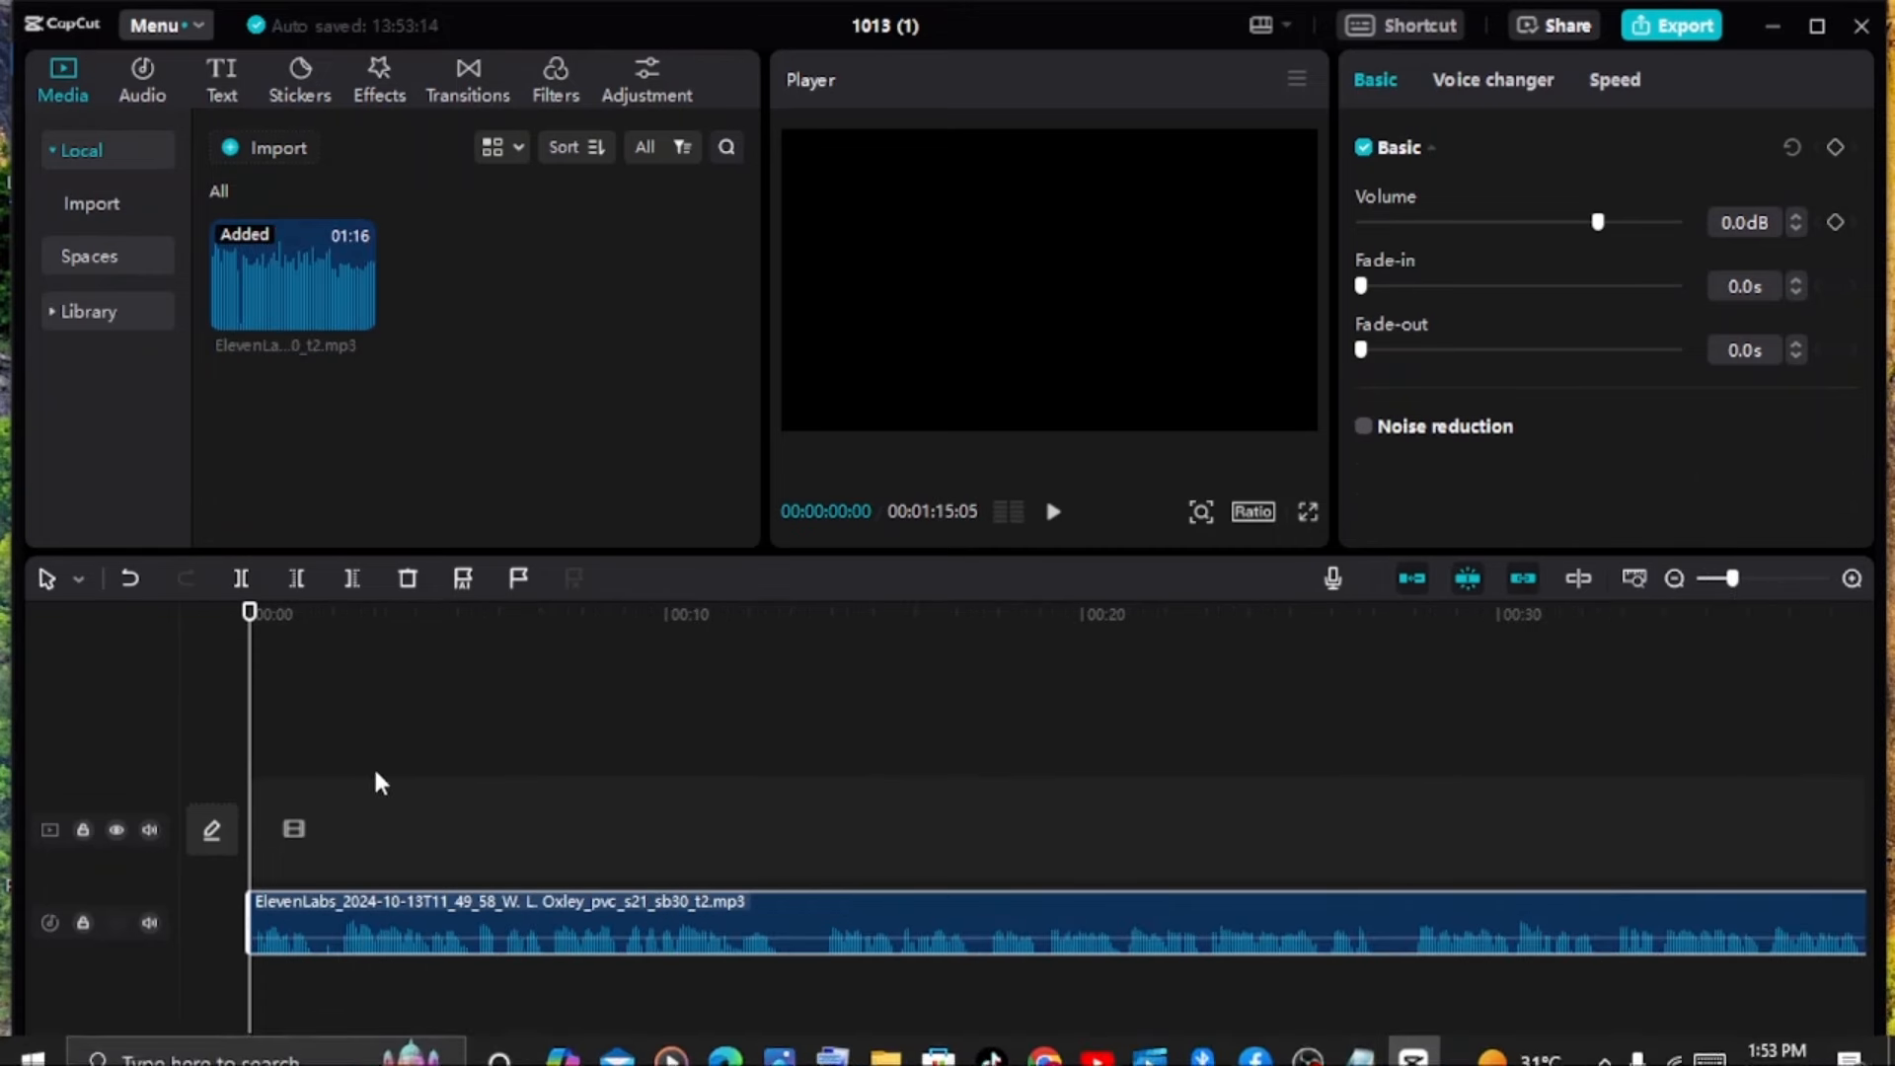
- Import the "Beginning of Creation" and "Day and Night" images and place them in story order on the timeline above the narration
left_click_drag(372, 778, 477, 389)
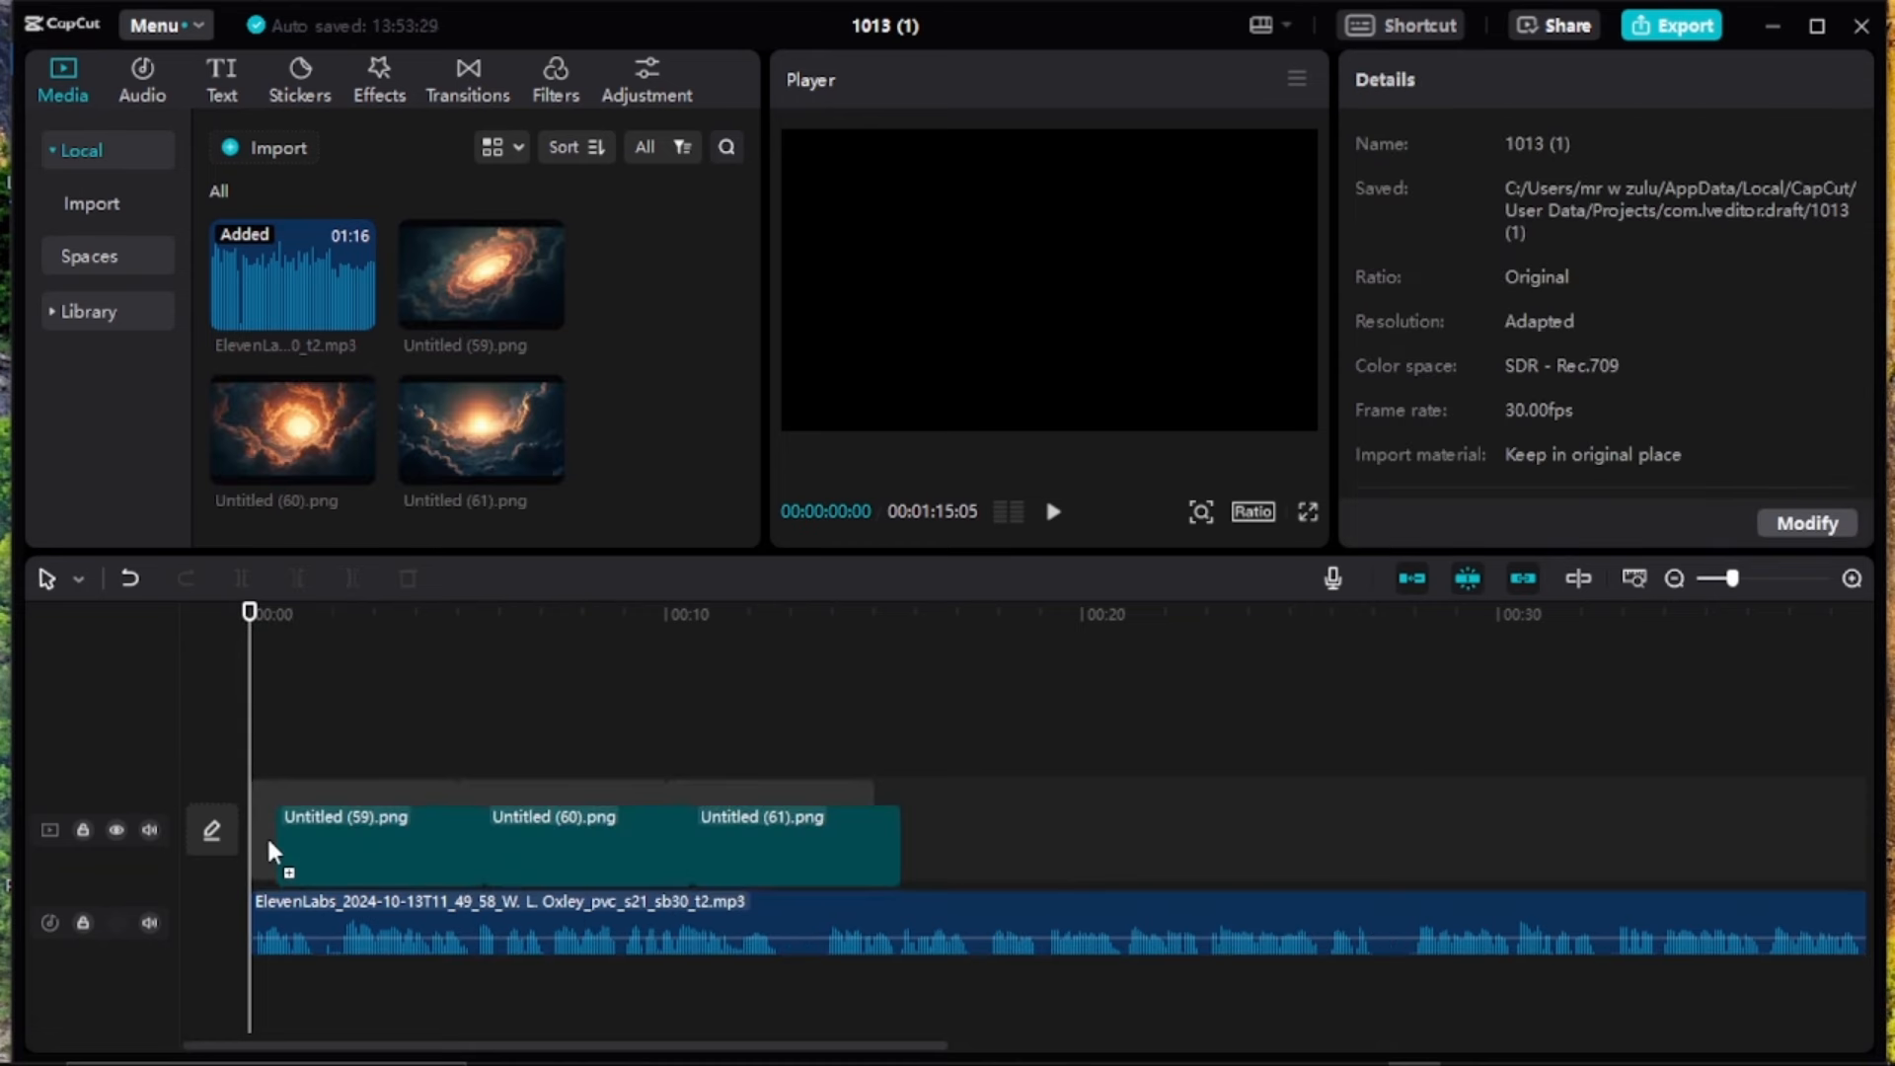
left_click_drag(274, 850, 273, 851)
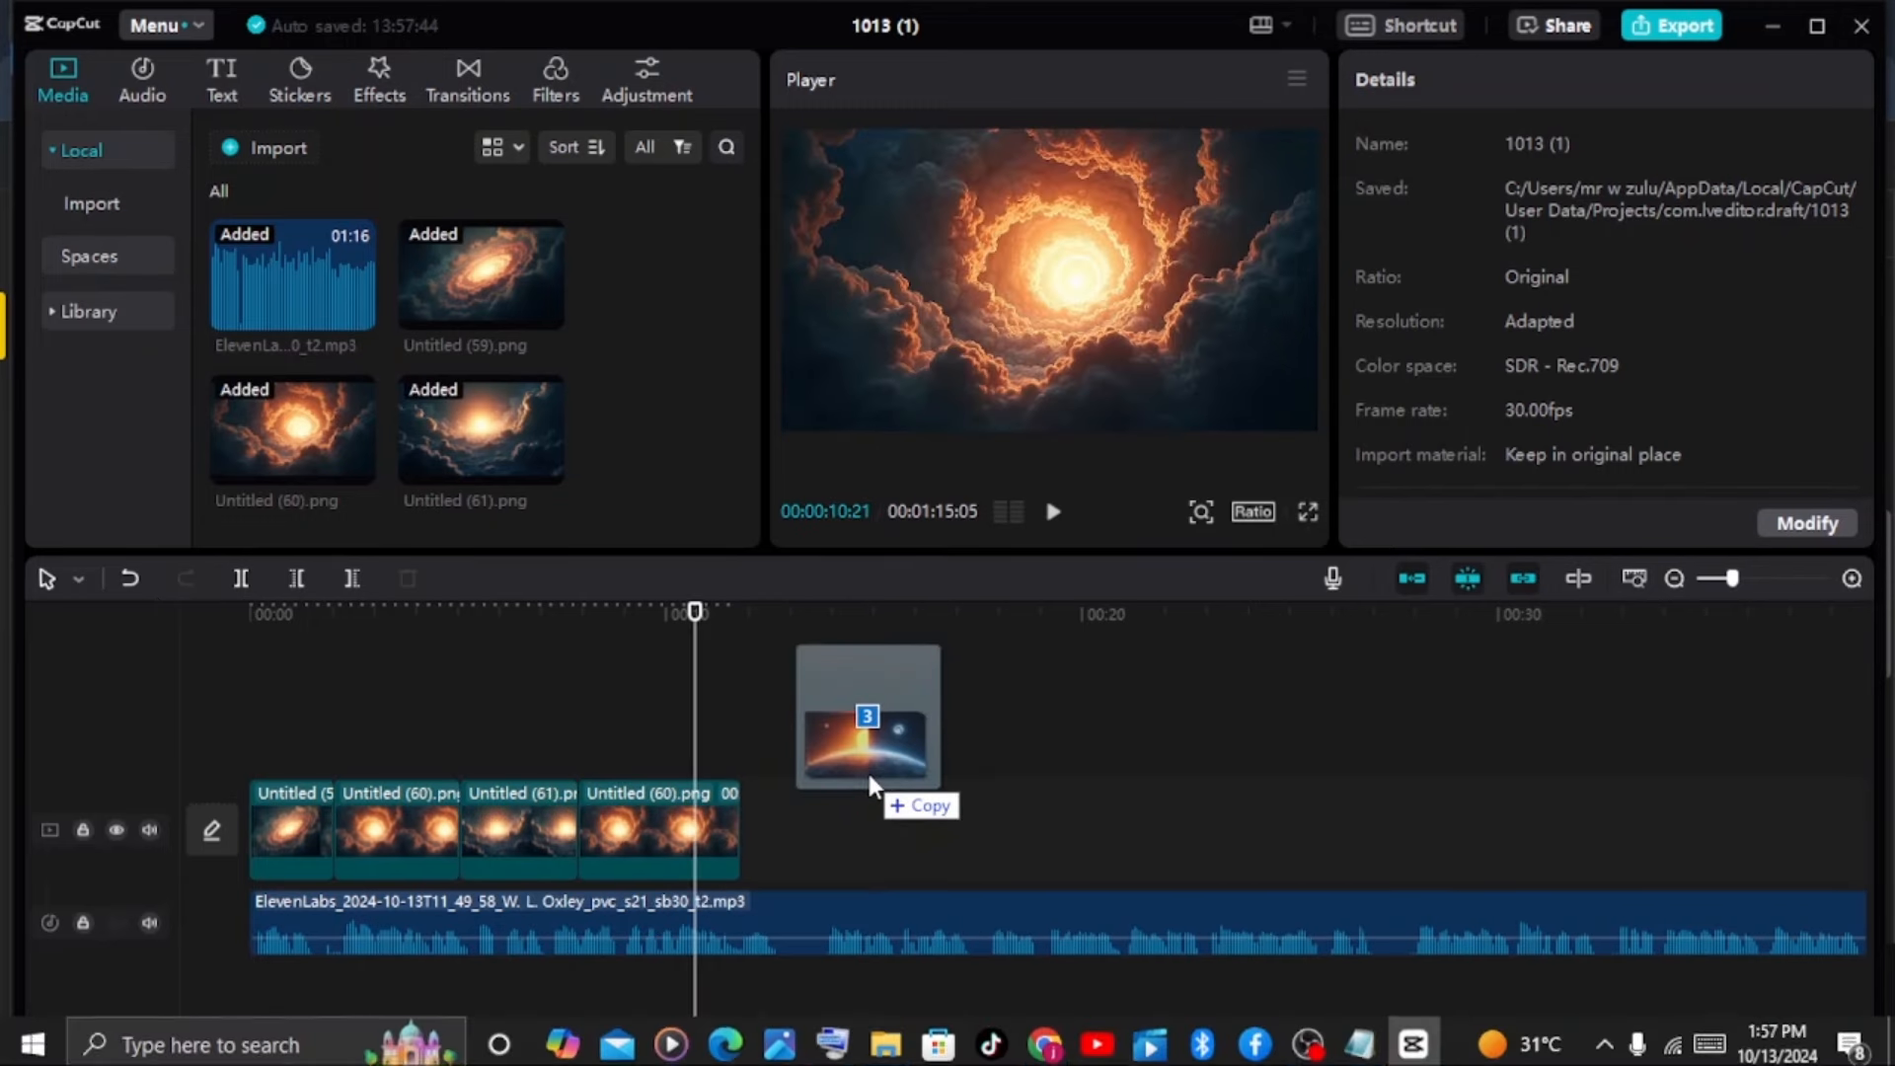
left_click_drag(875, 787, 622, 477)
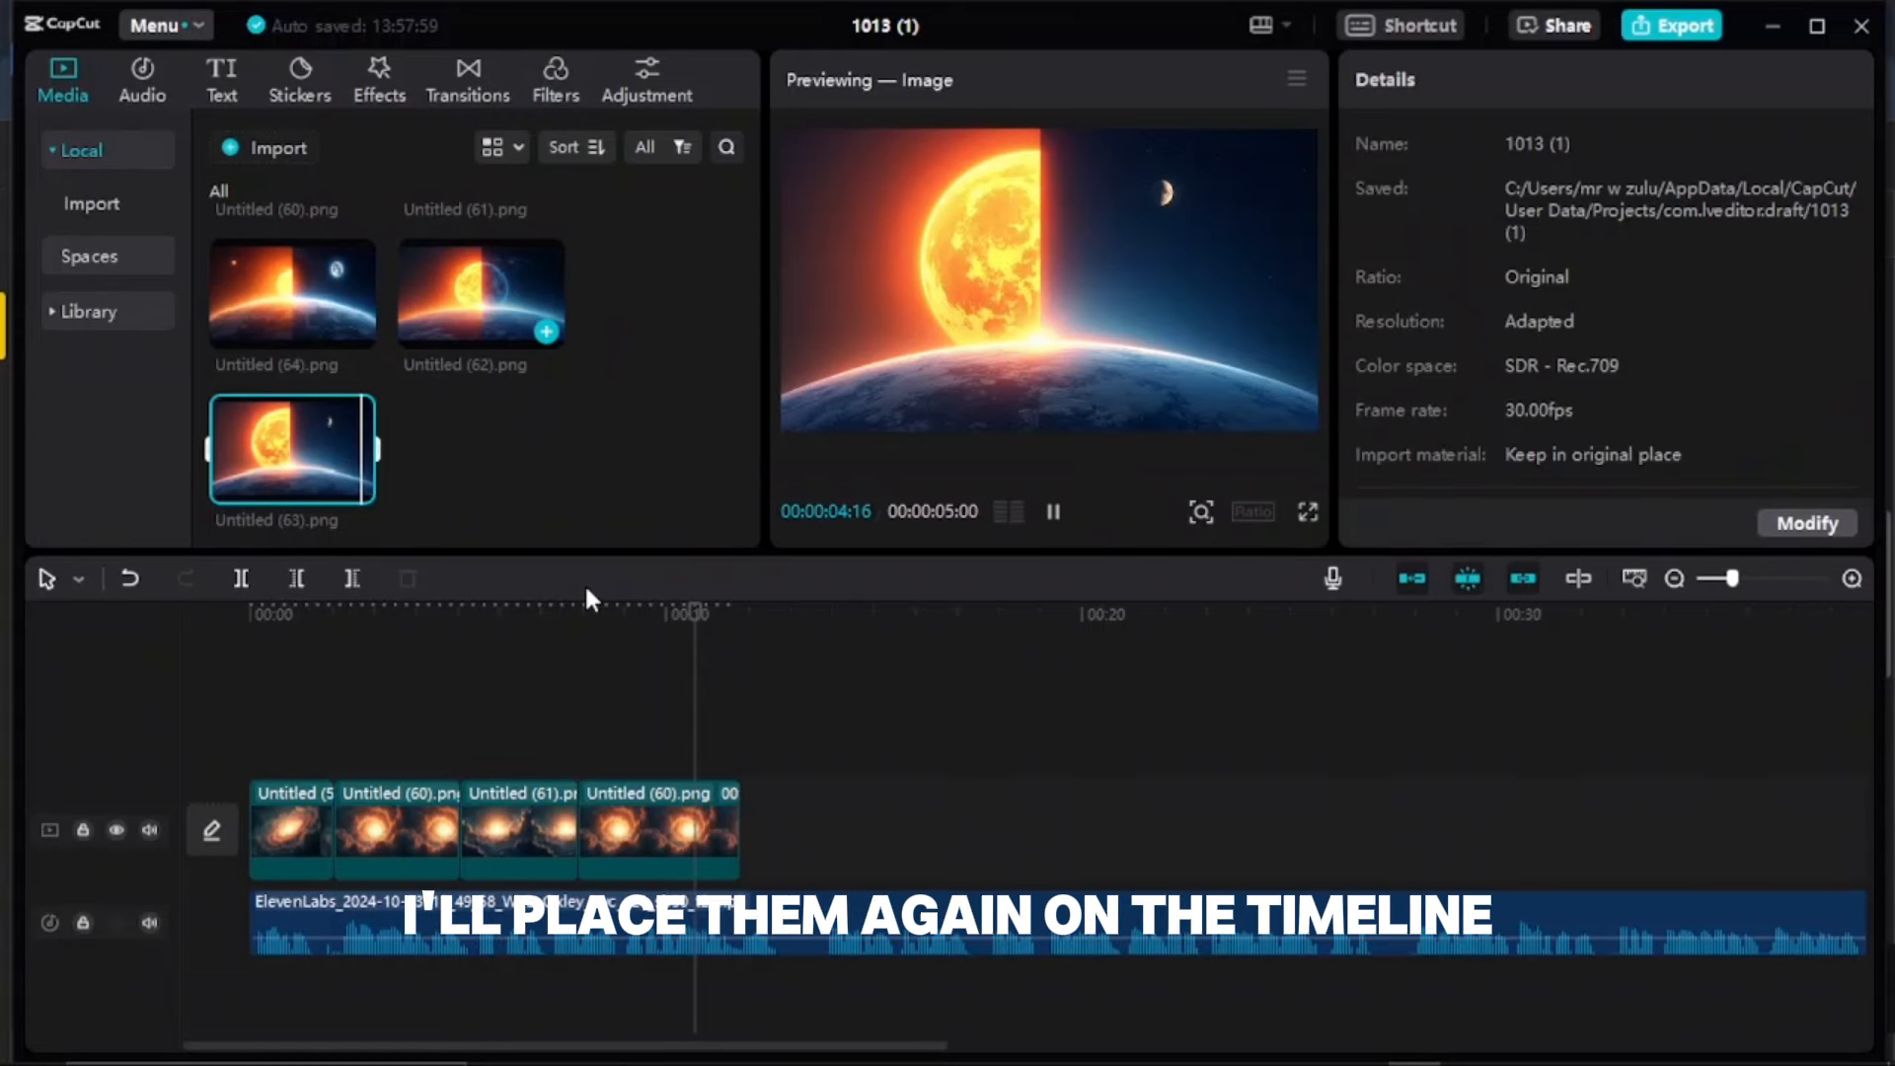
left_click_drag(480, 293, 773, 839)
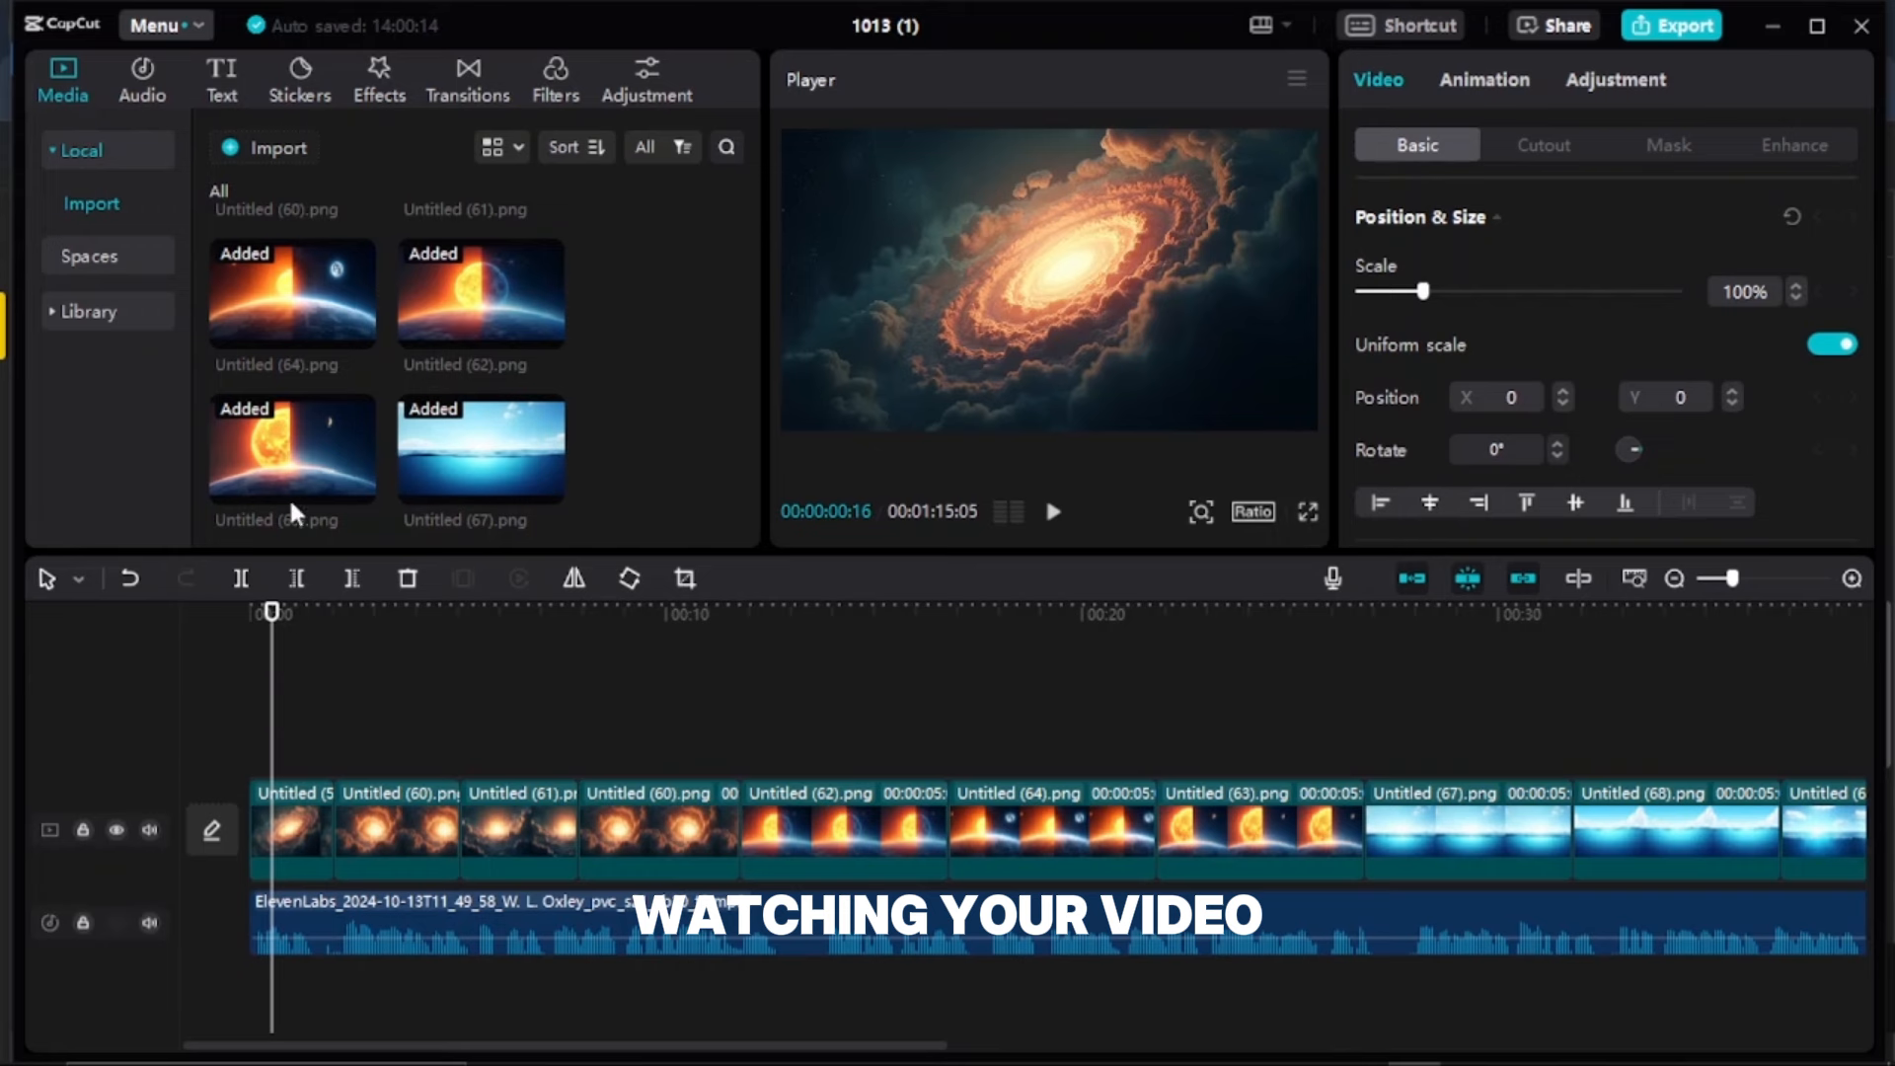
- Create English auto captions from the narration
left_click(222, 89)
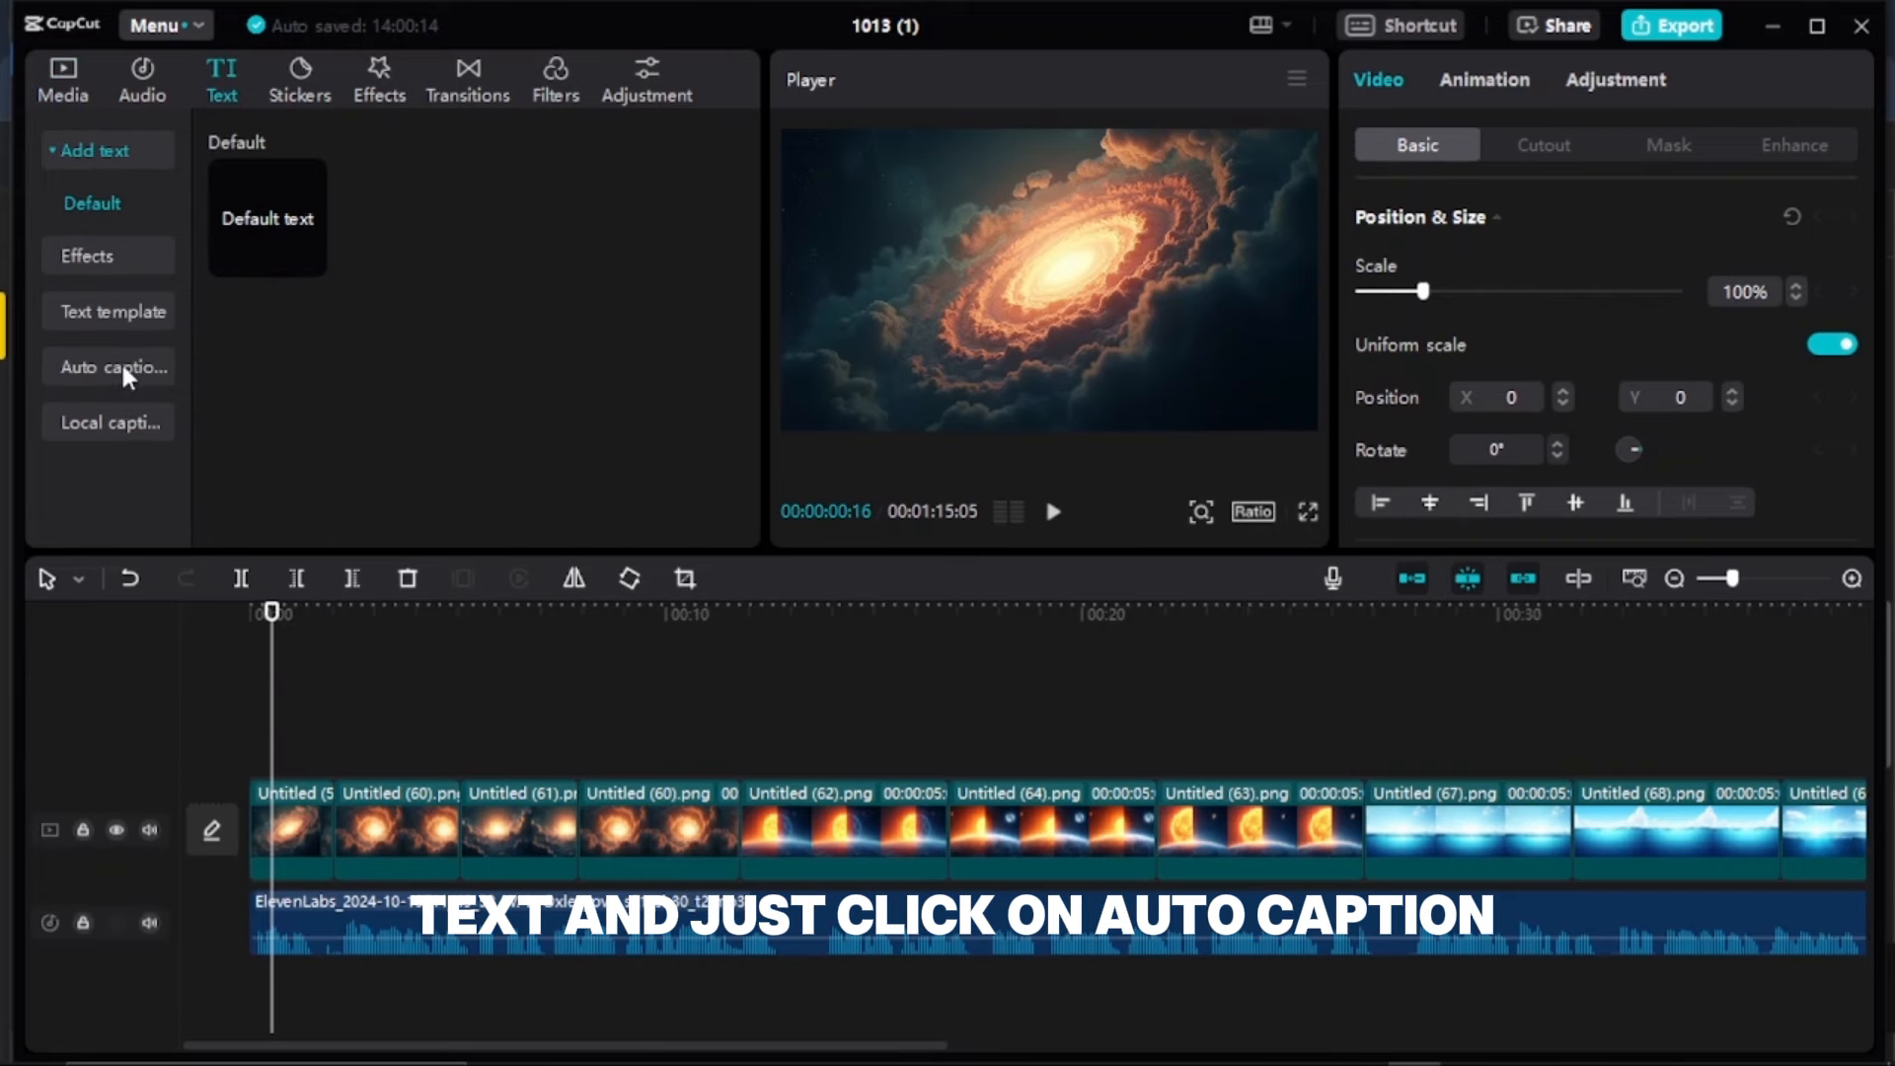
left_click(128, 375)
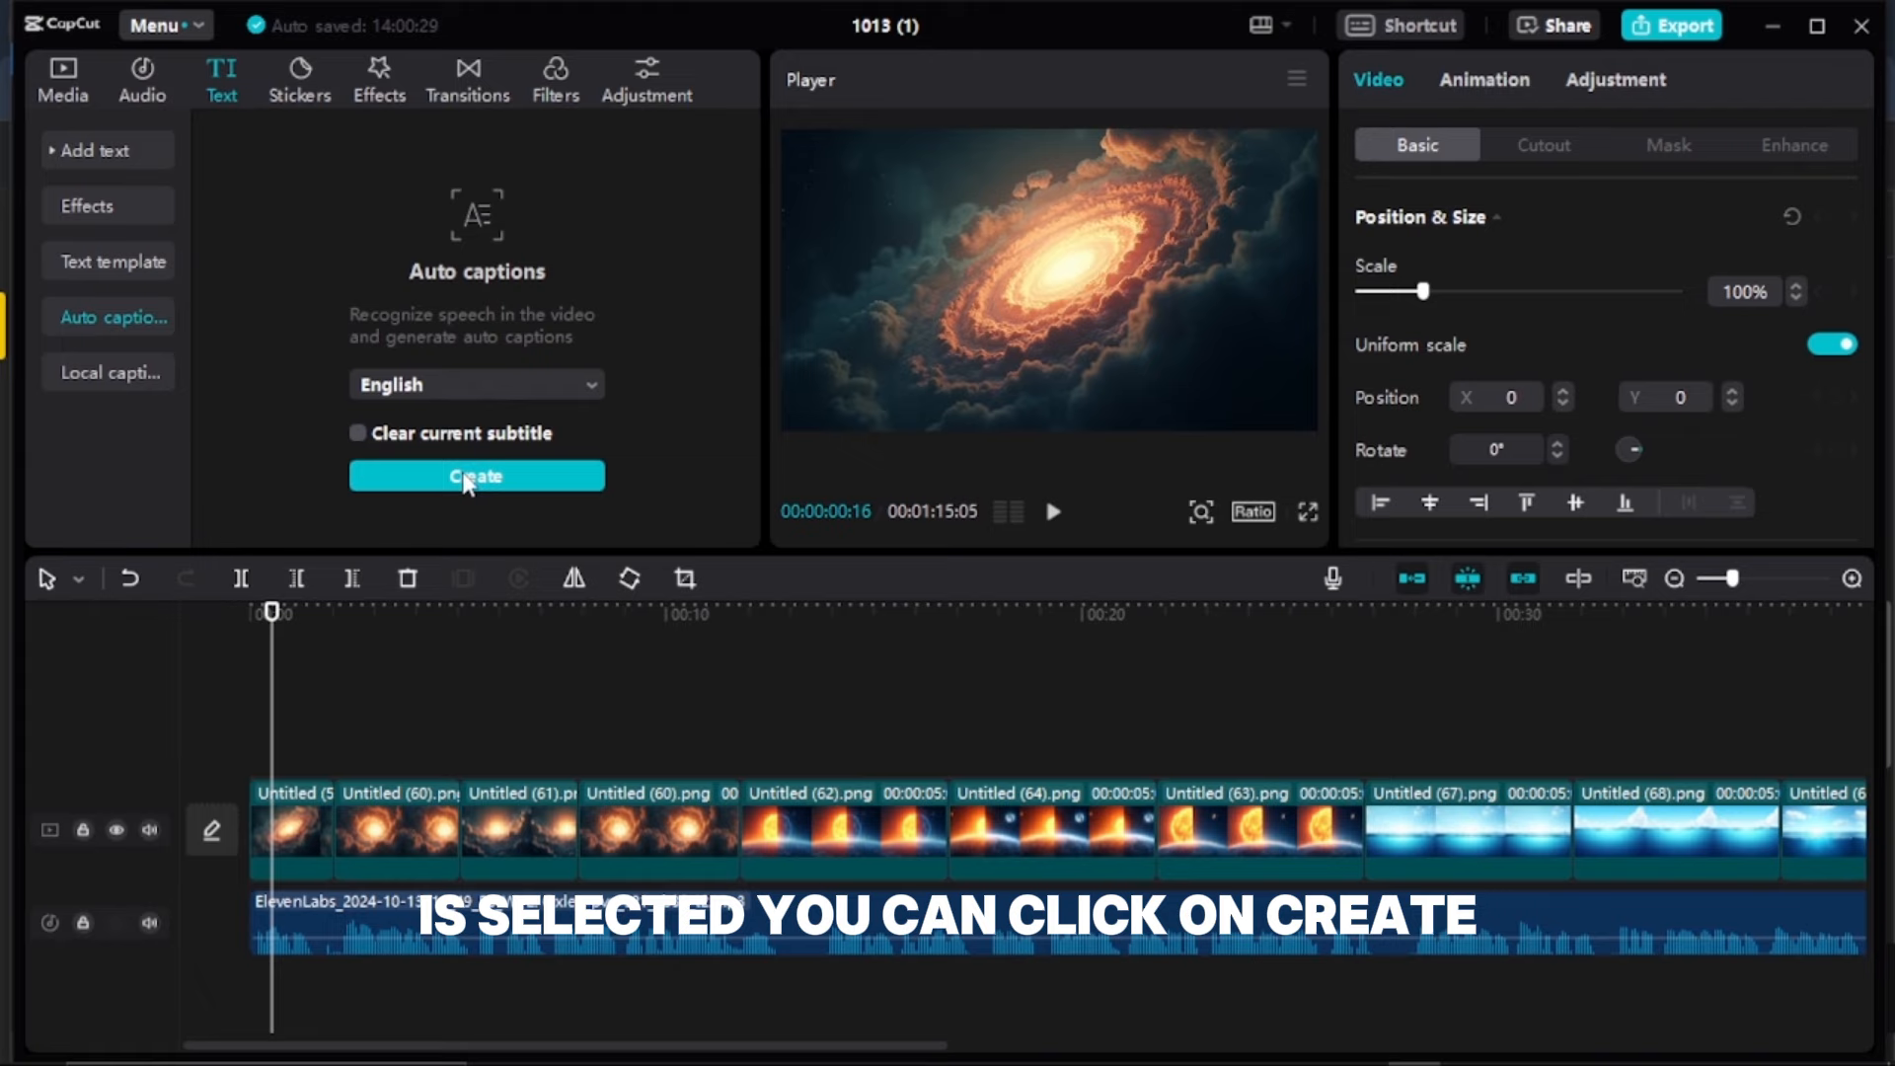
left_click(466, 477)
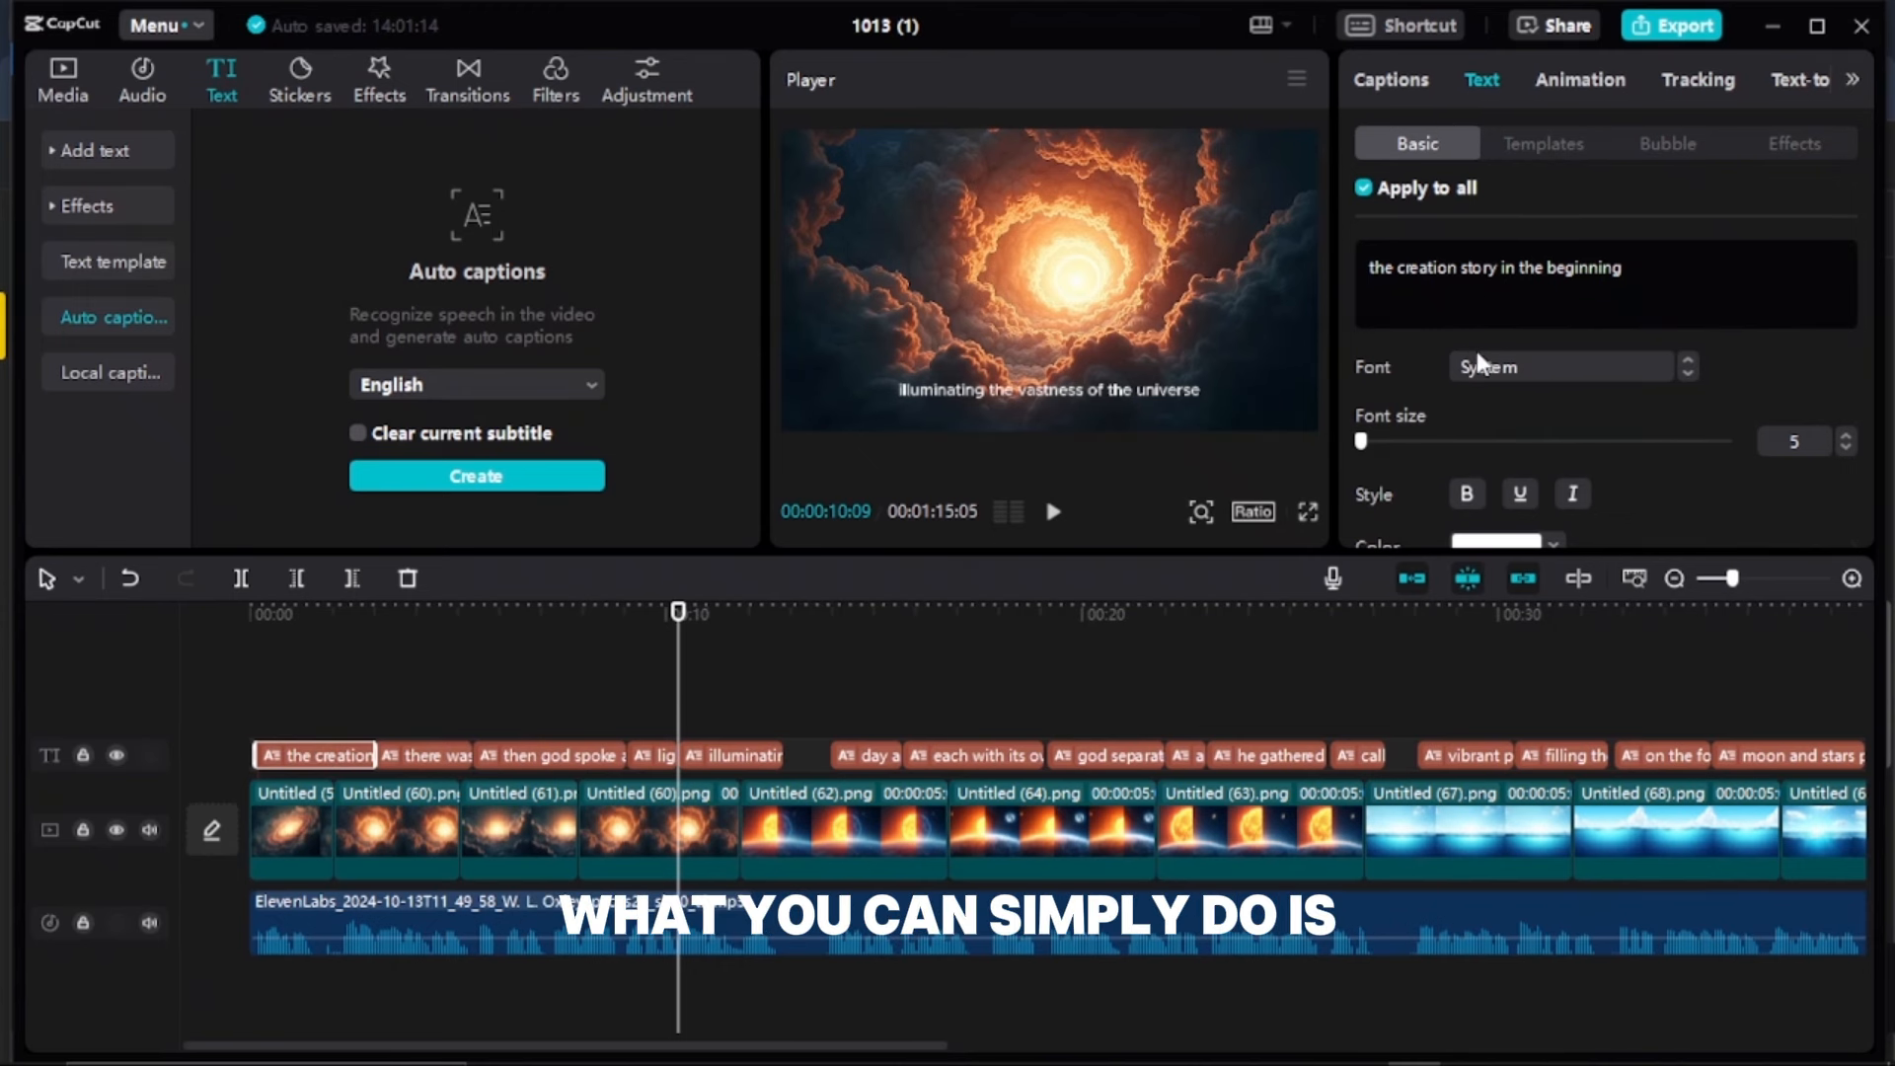
- Set the font of all captions to STEADY and look through the remaining color and preset style options
left_click(1536, 378)
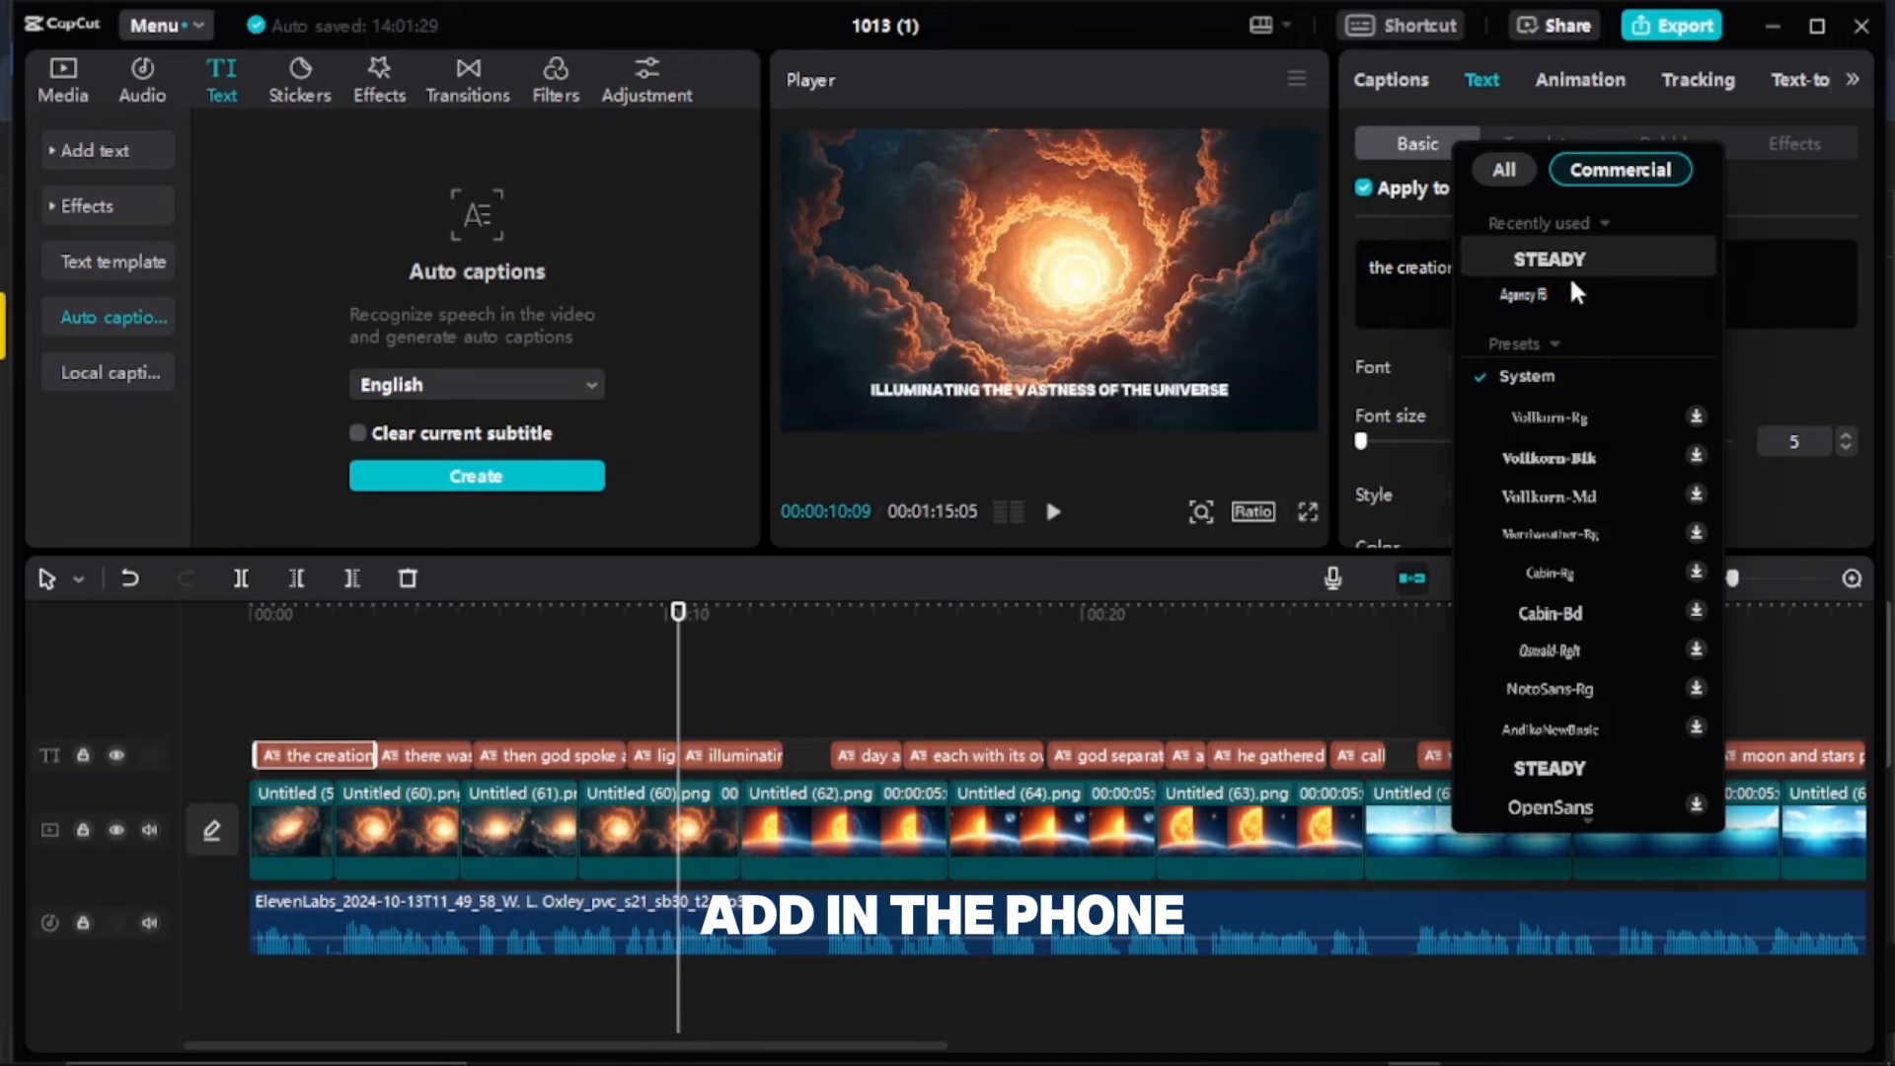
scroll(1678, 425, "down", 2)
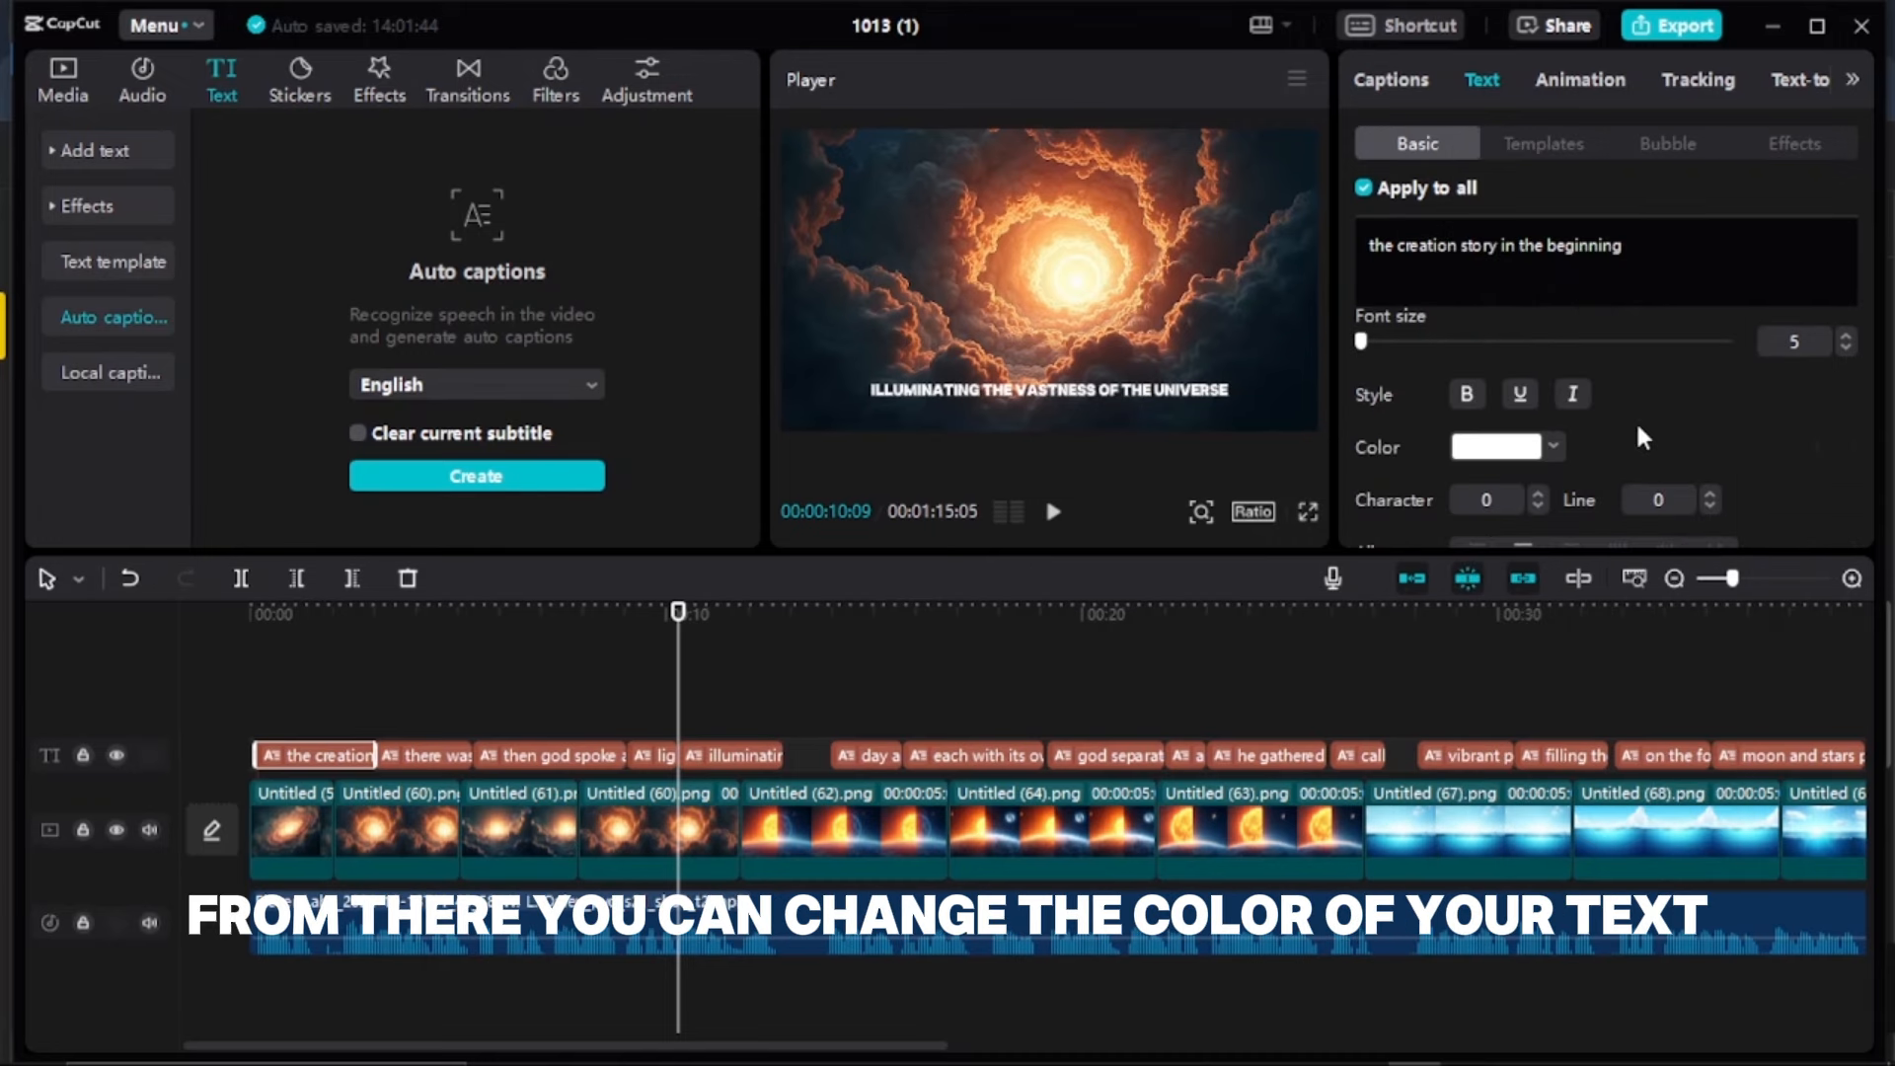
scroll(1485, 468, "down", 5)
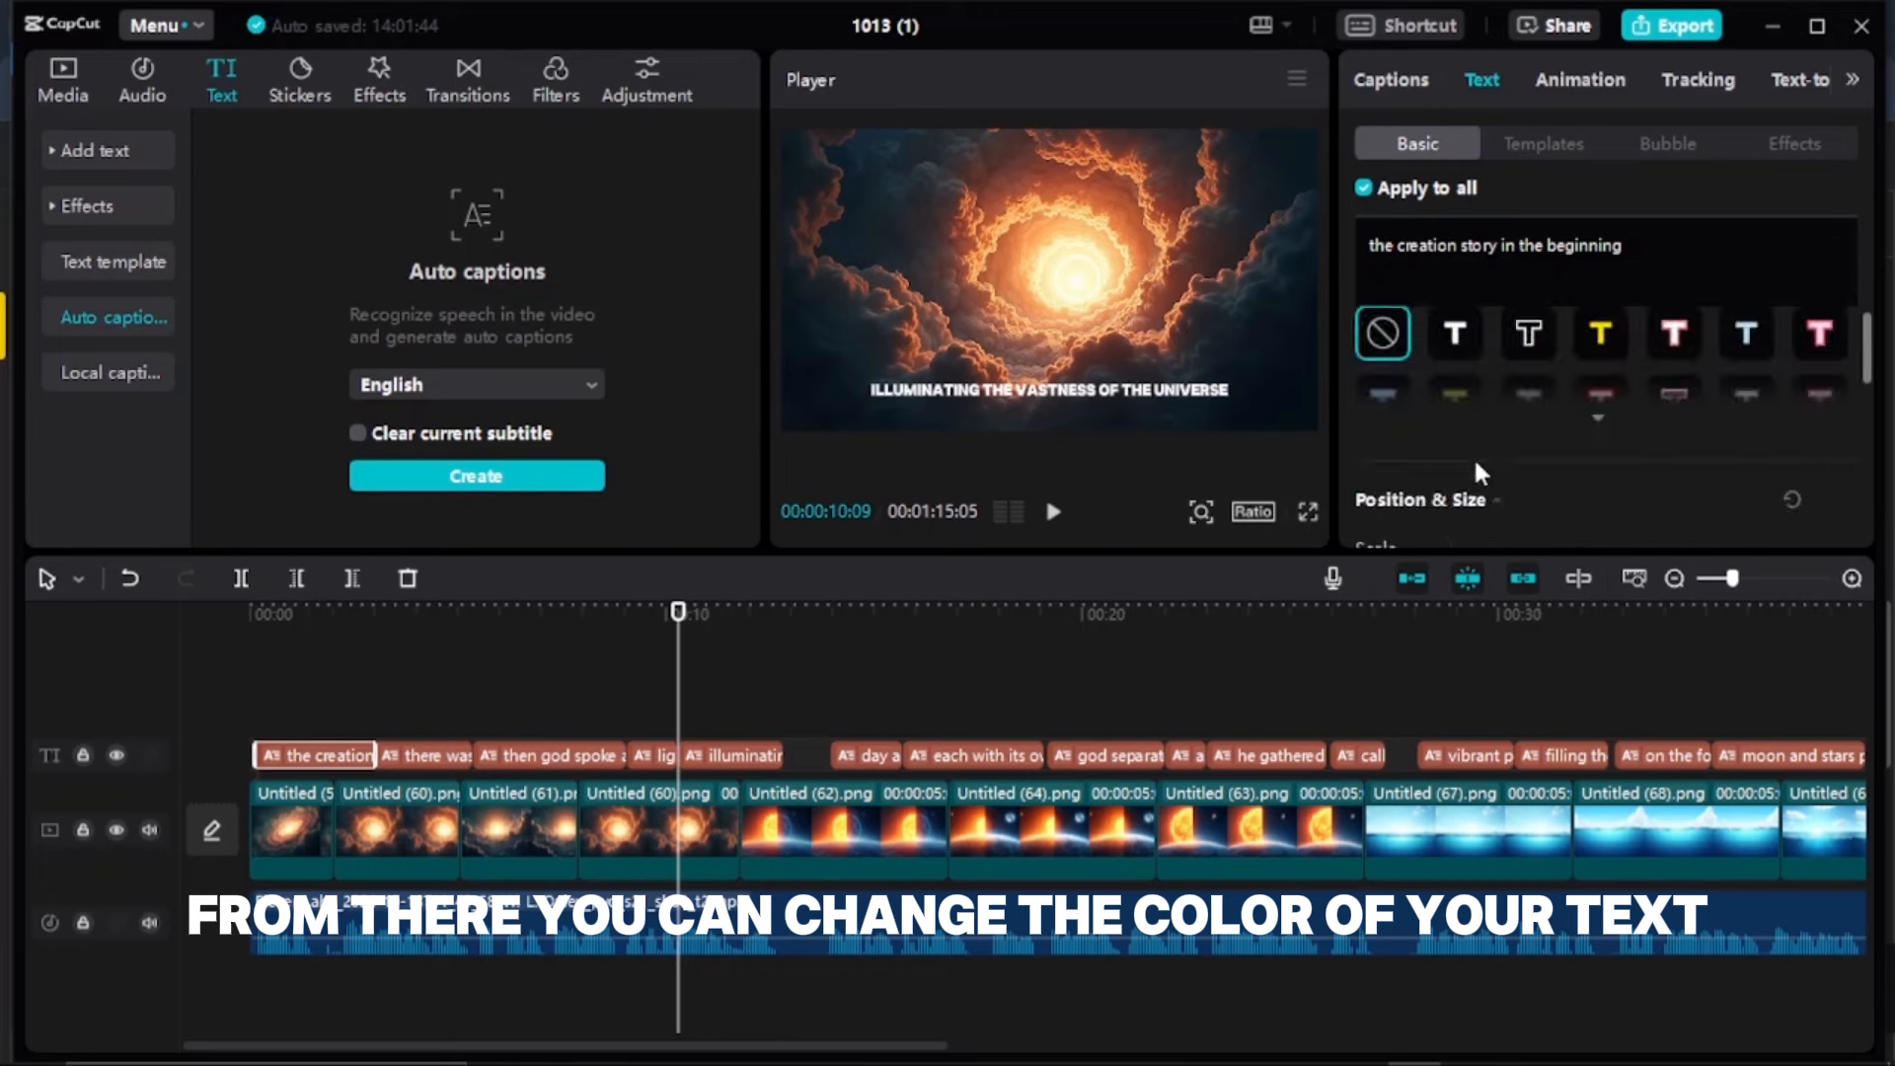
scroll(1480, 463, "up", 3)
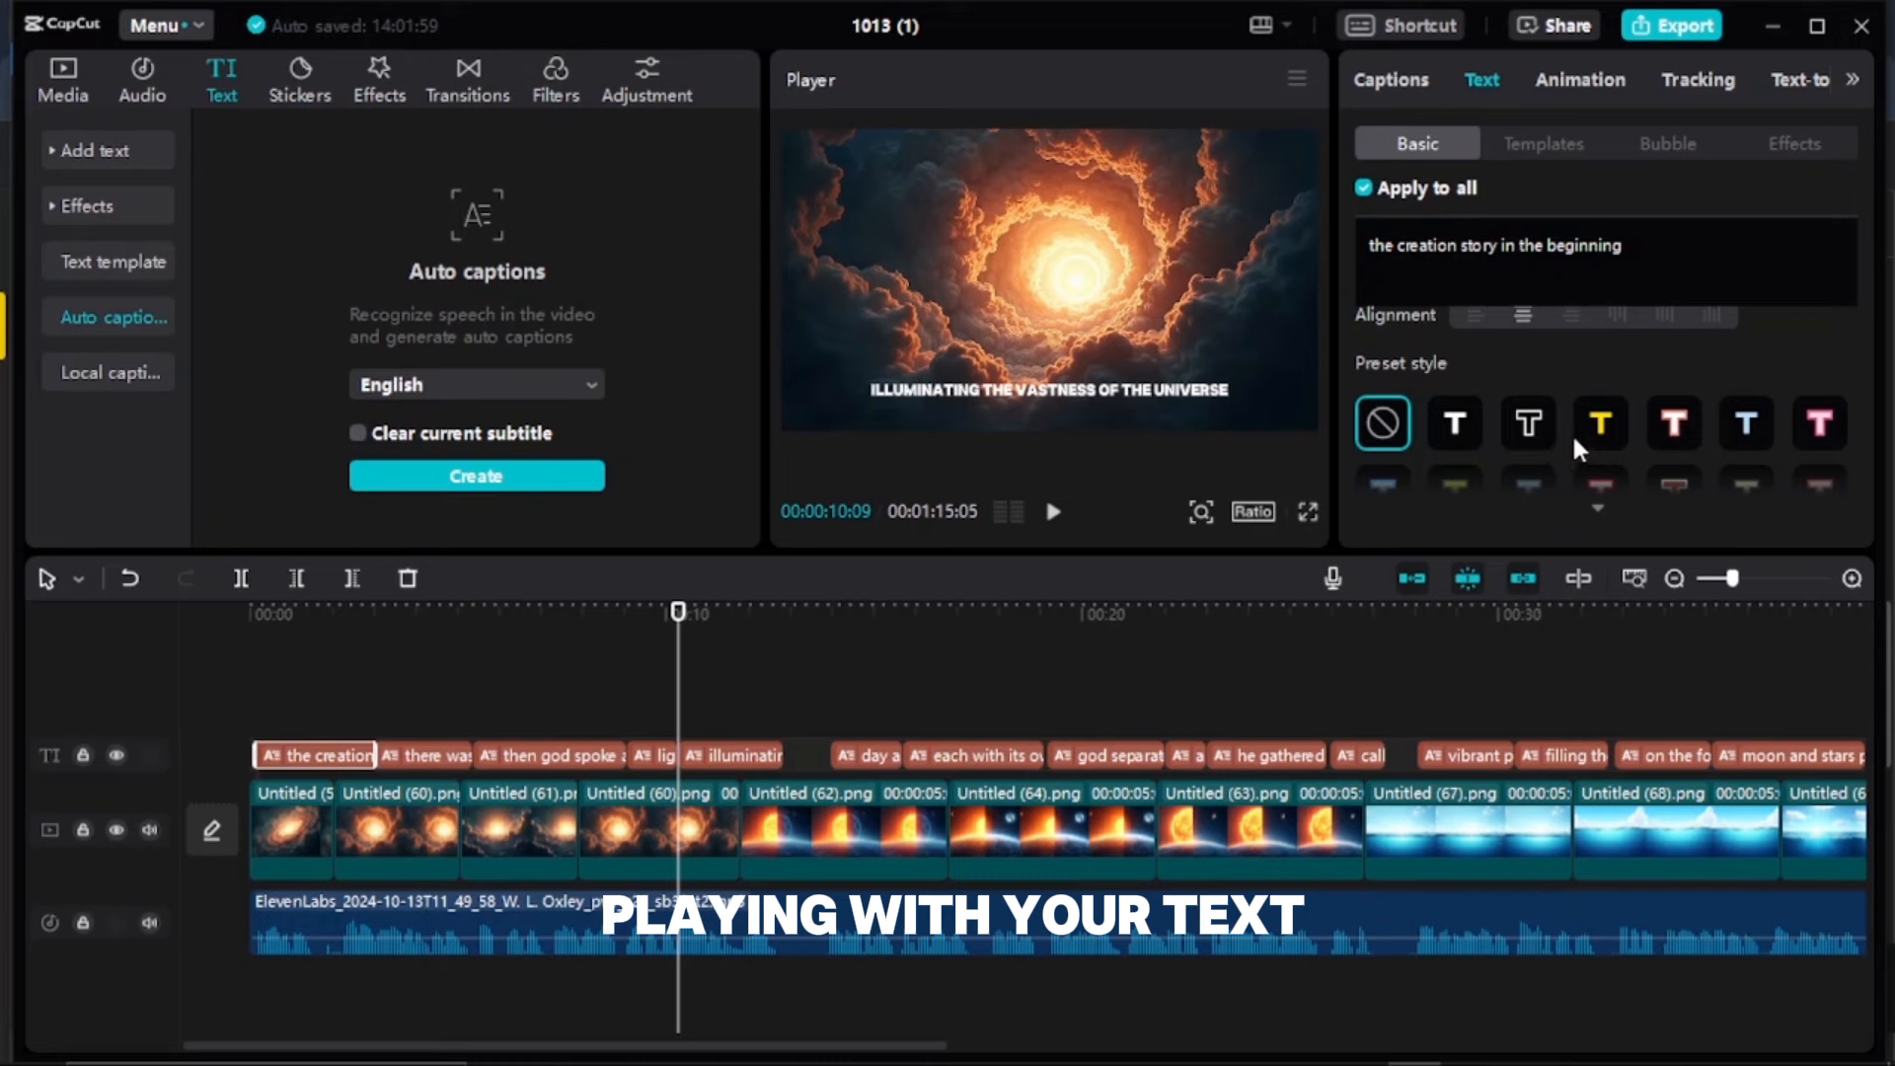
- Apply the Zoom 2 combo animation to the first image clip on the timeline
left_click(283, 841)
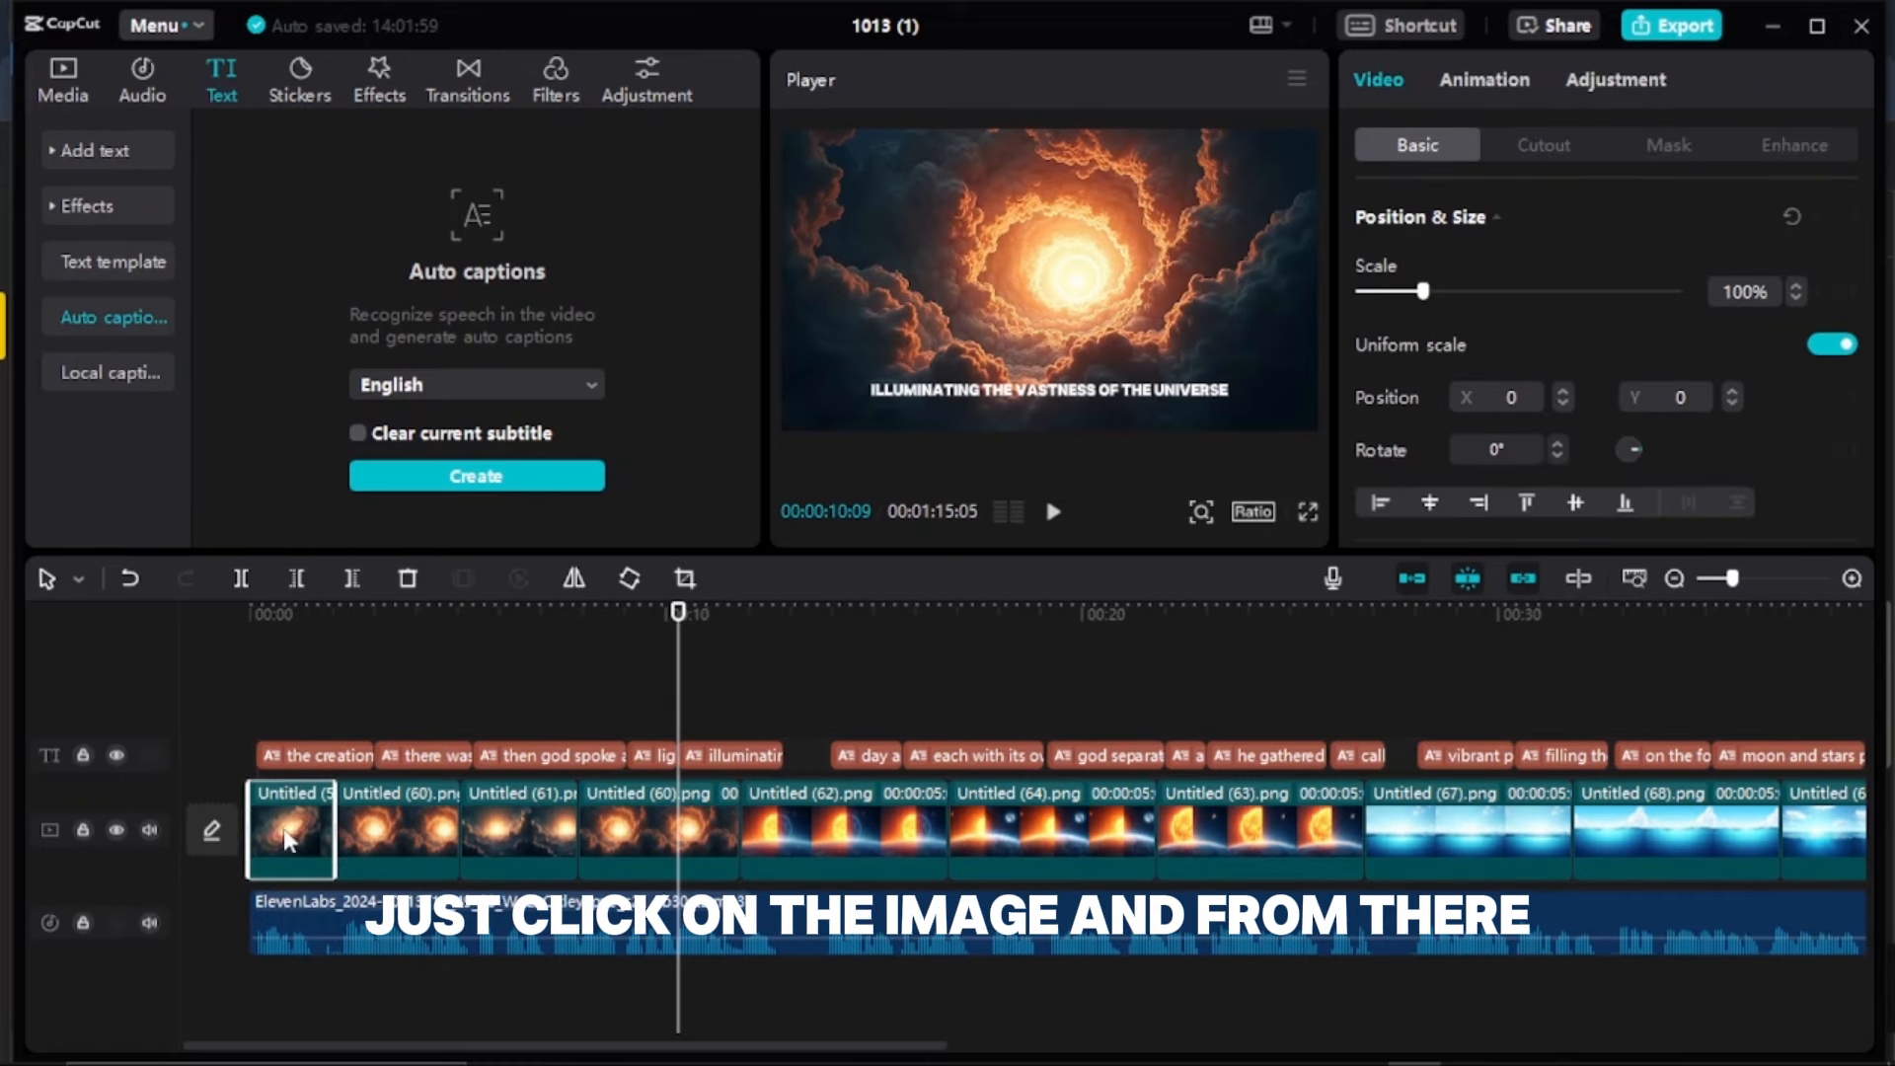
left_click(1462, 86)
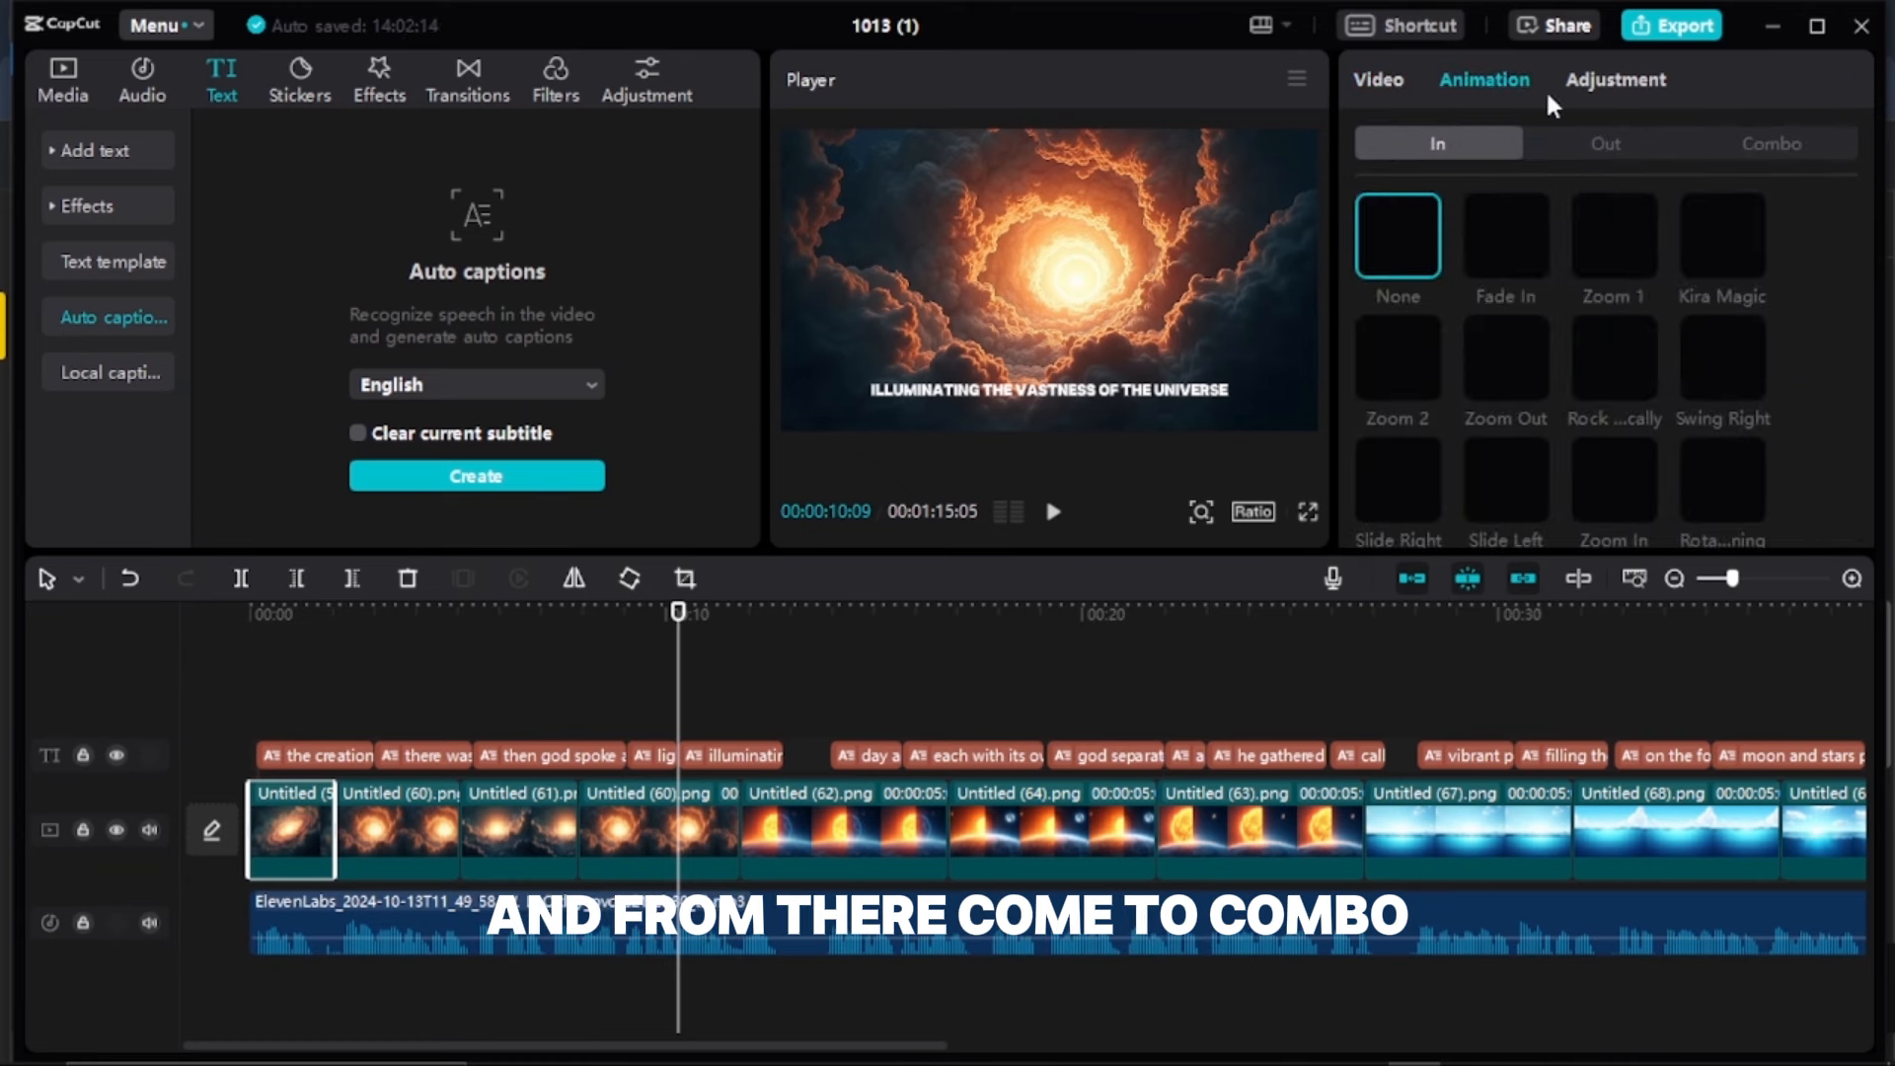
left_click(1766, 146)
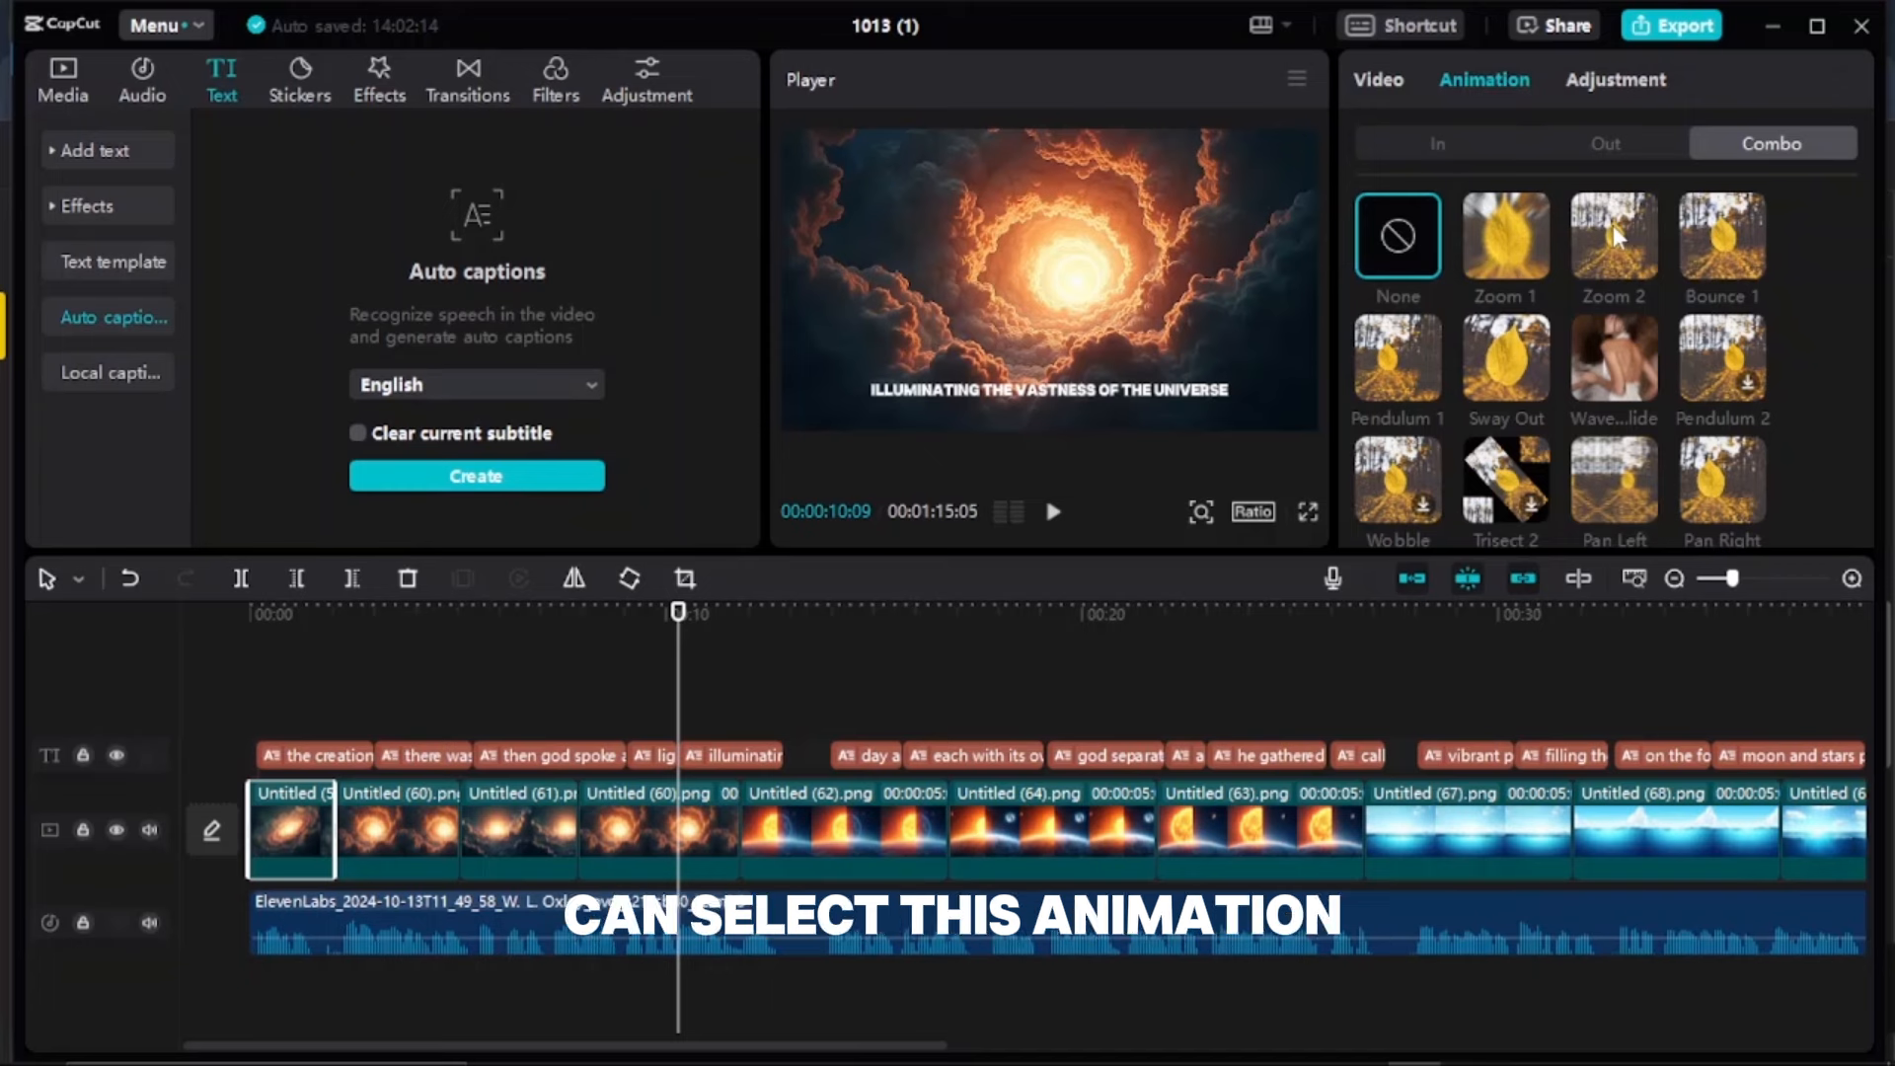
left_click(1614, 237)
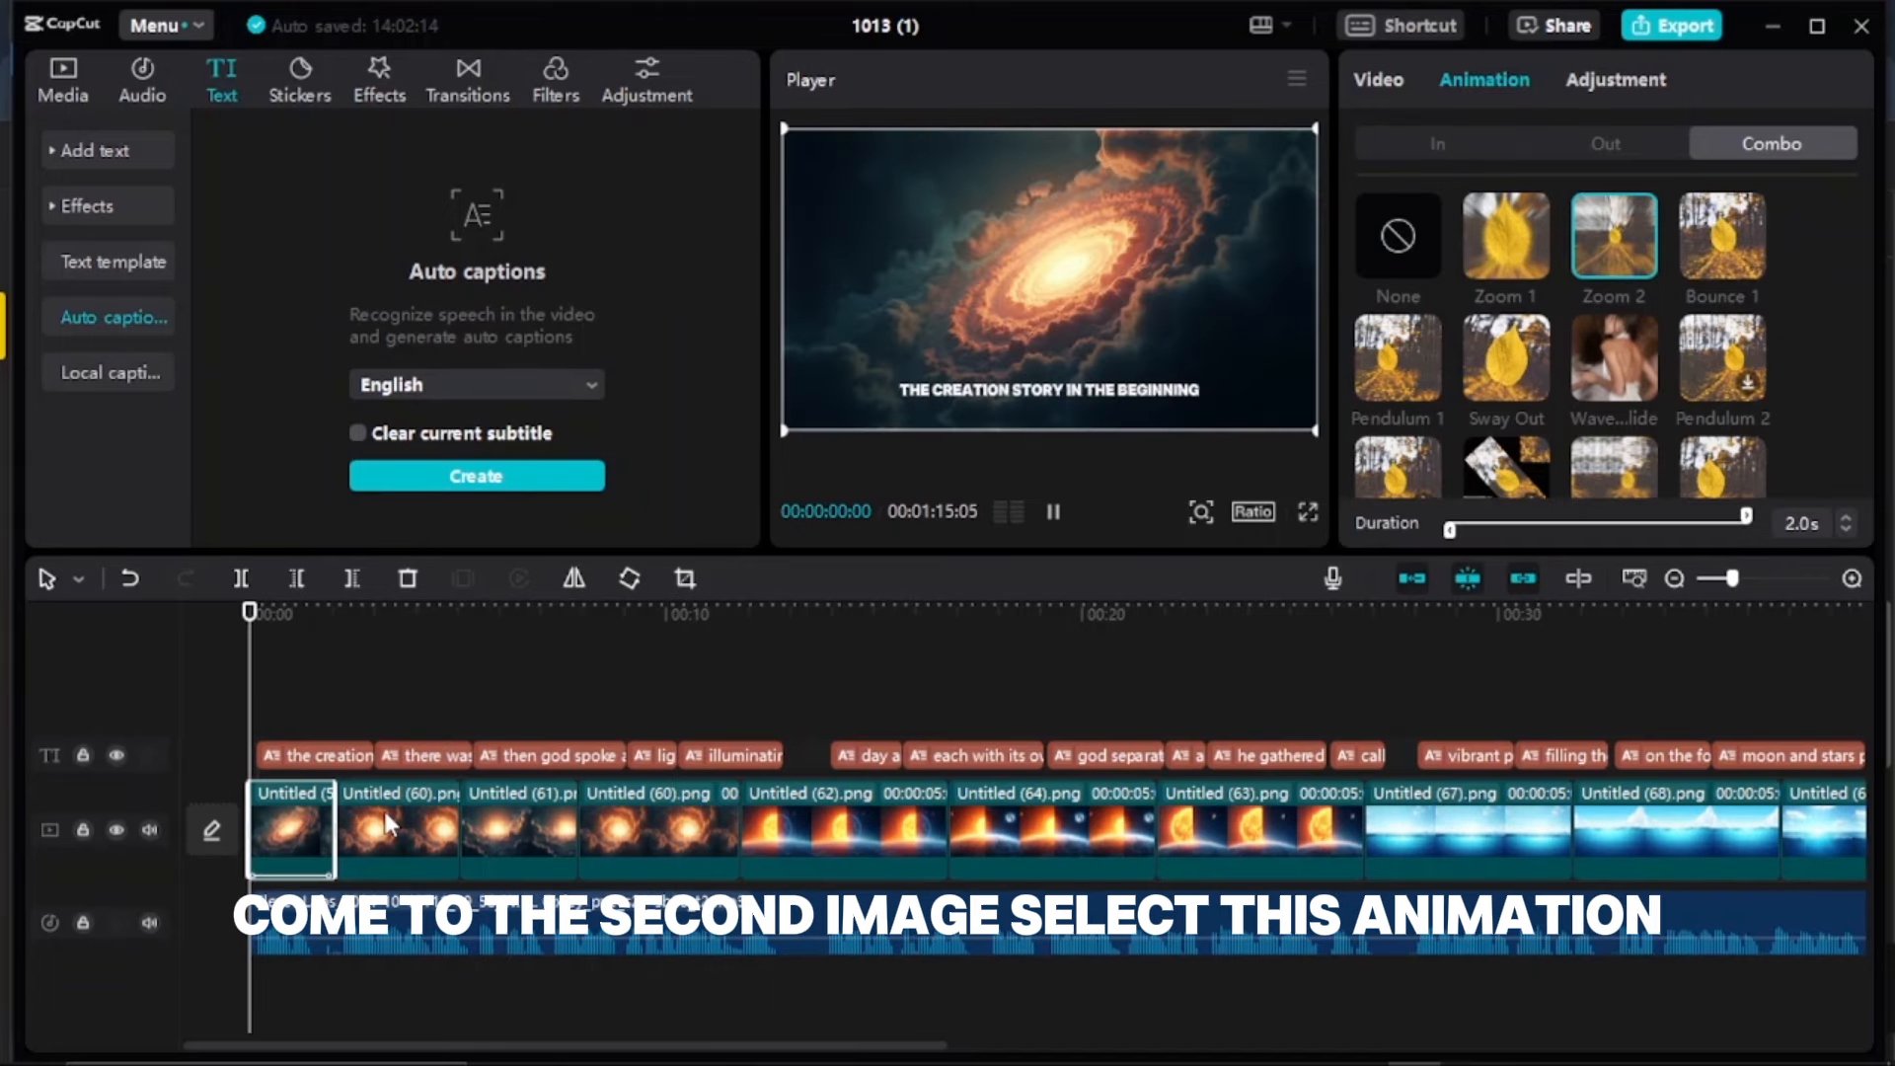
- Apply the Bounce 1 combo animation to the second image clip and Pendulum 1 to the third
left_click(387, 824)
left_click(1729, 262)
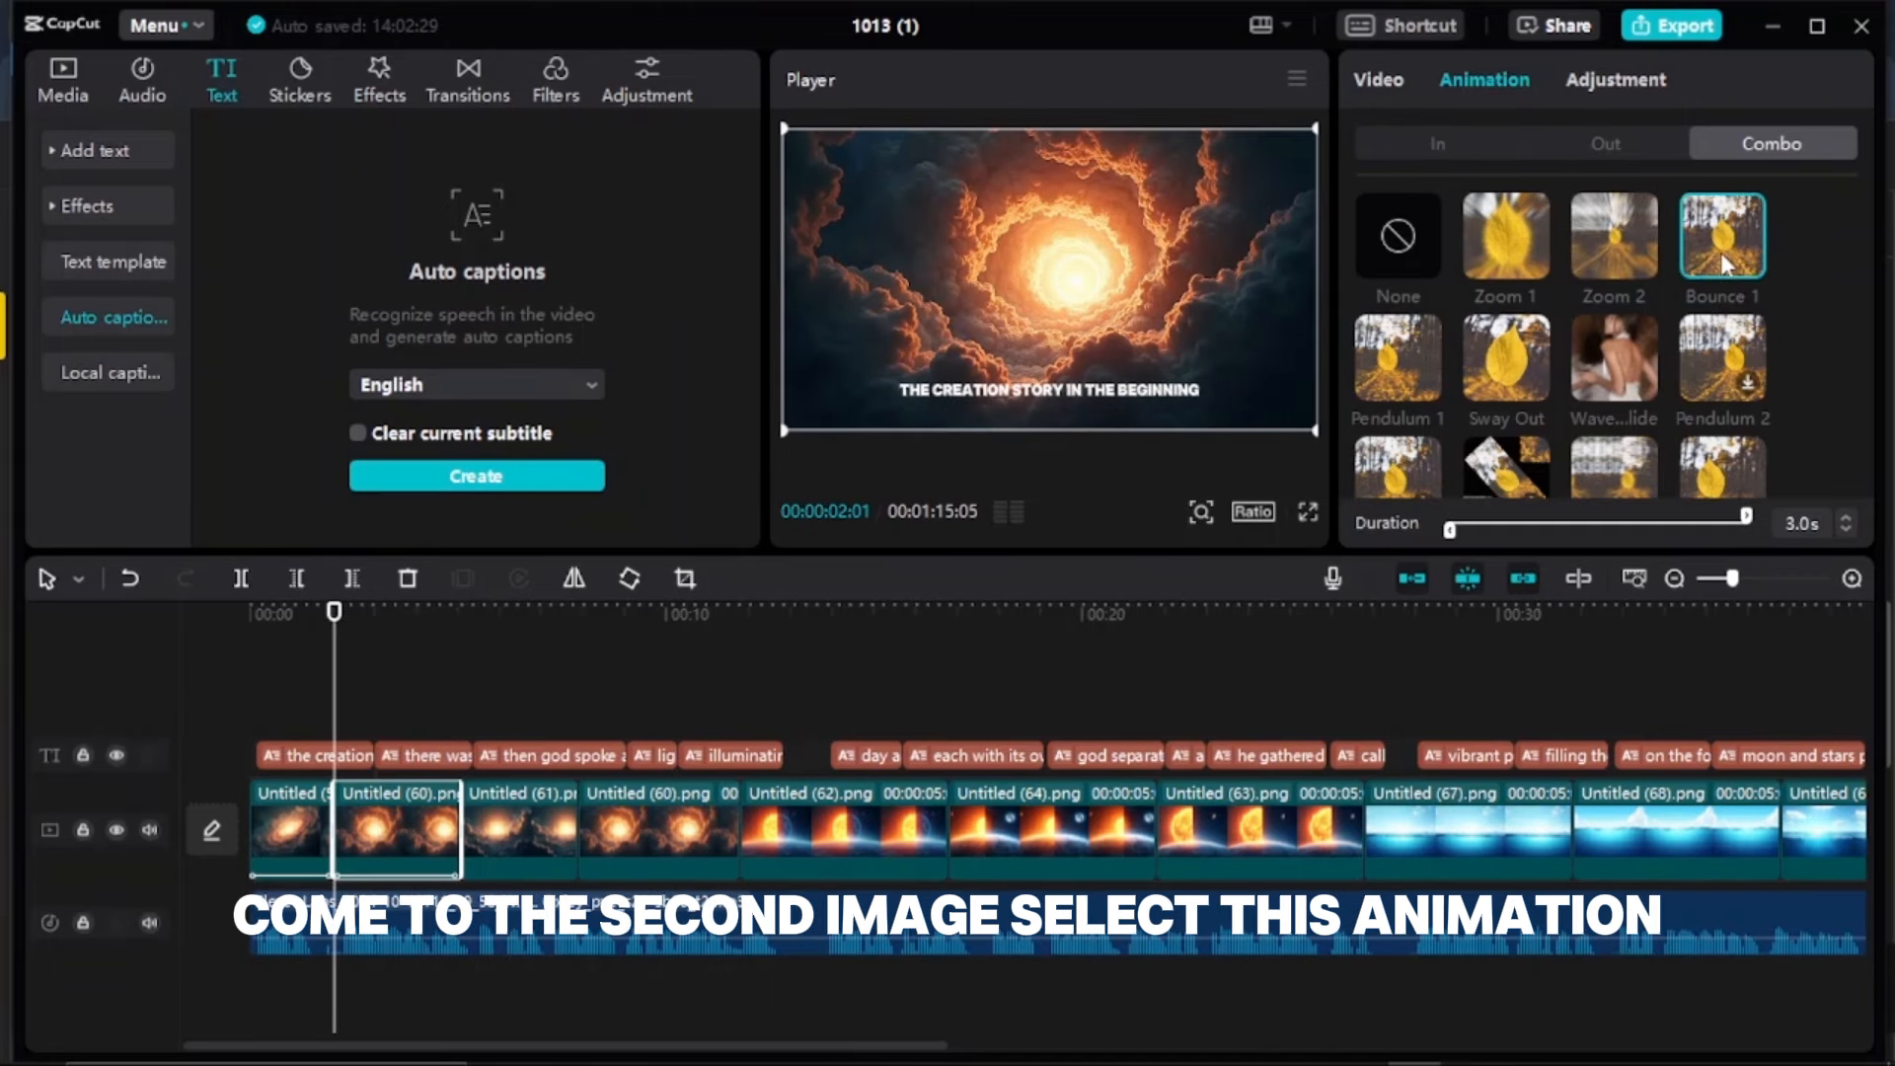
left_click(518, 833)
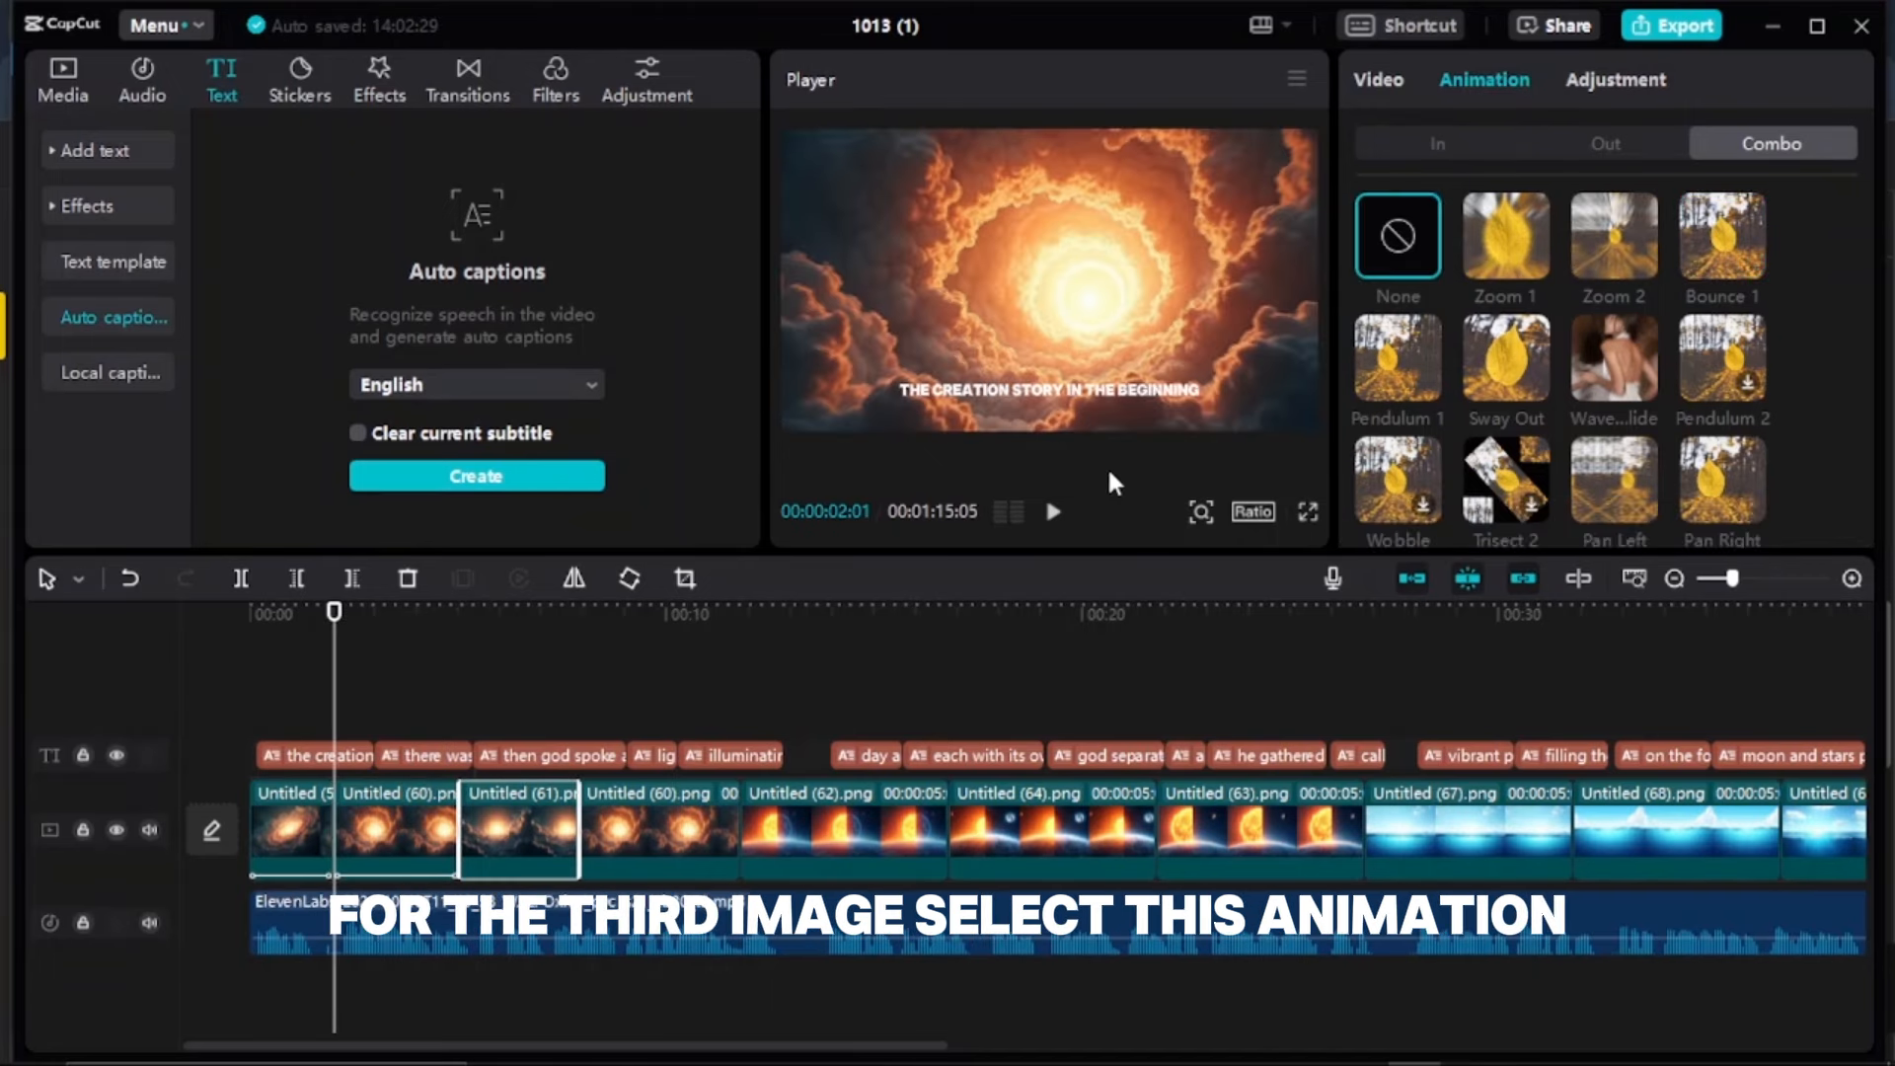
left_click(1370, 369)
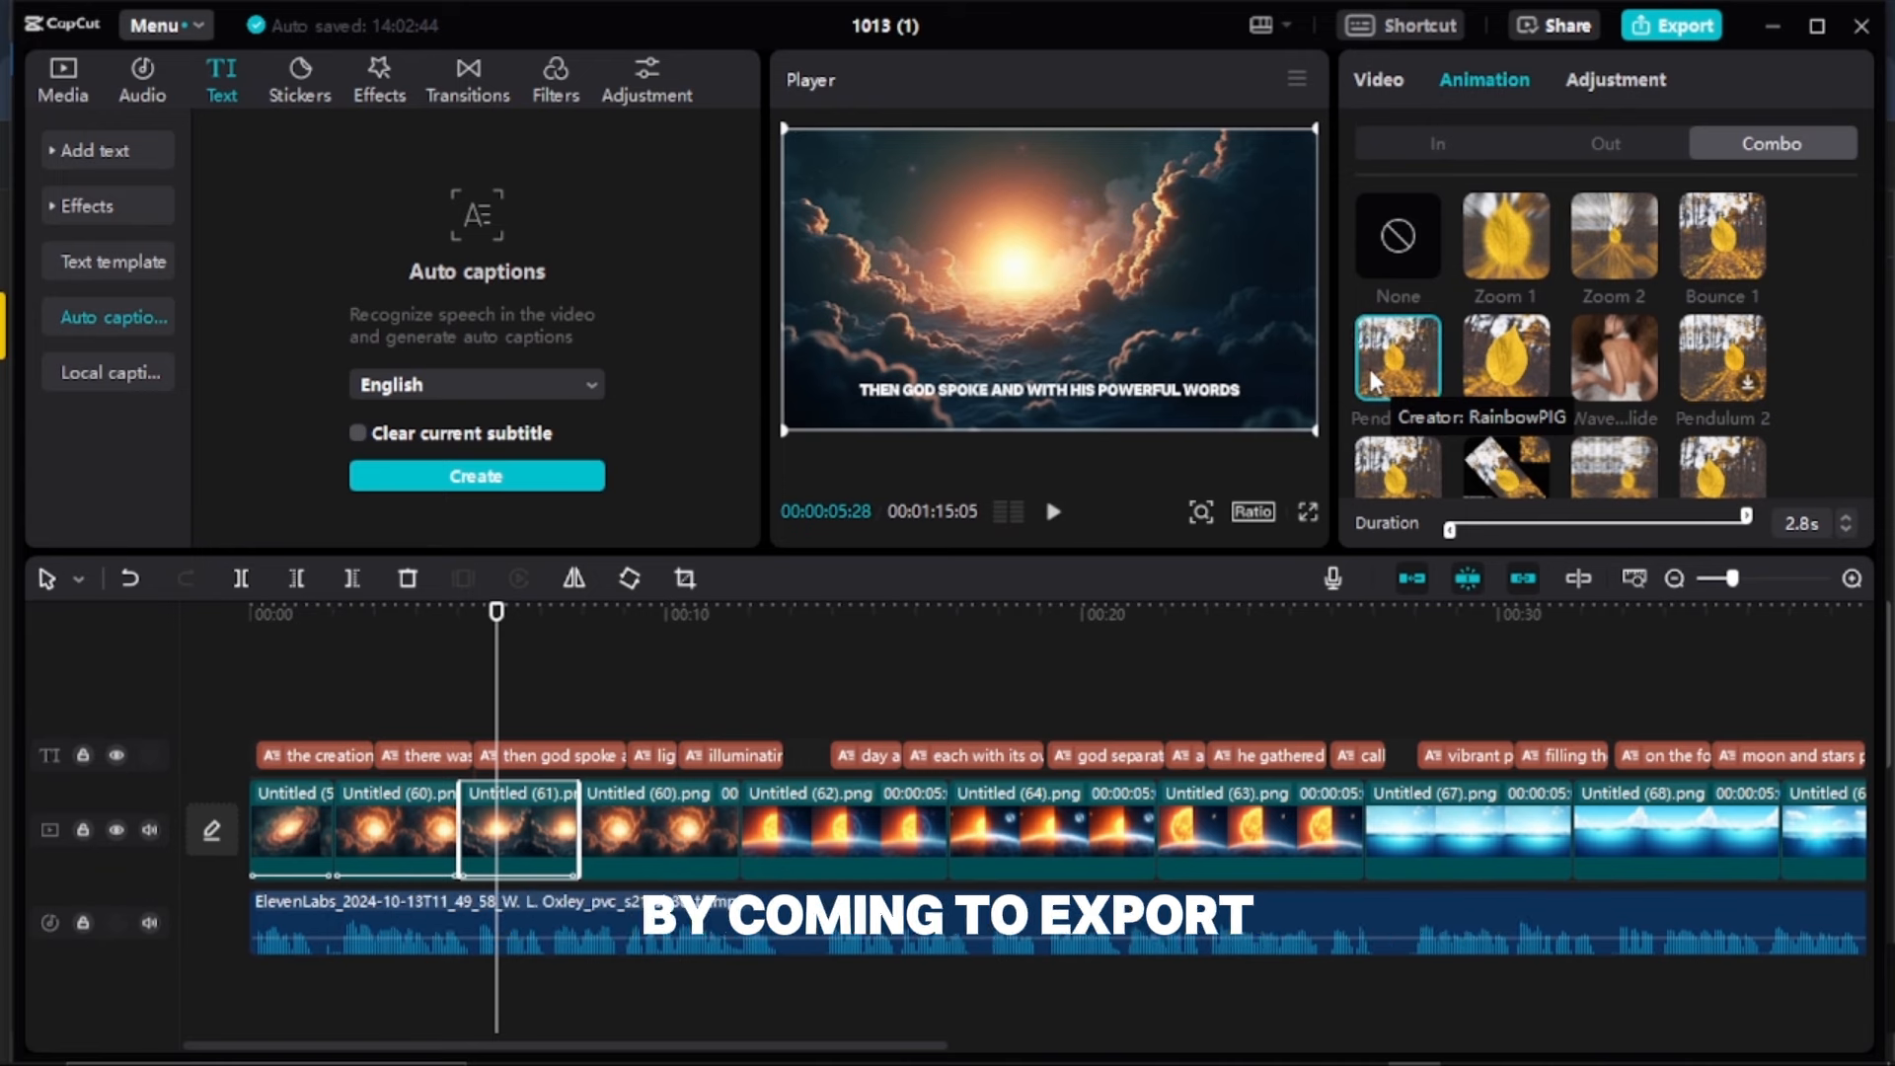
- Export the finished video under the title "World Creation"
key("ctrl+e")
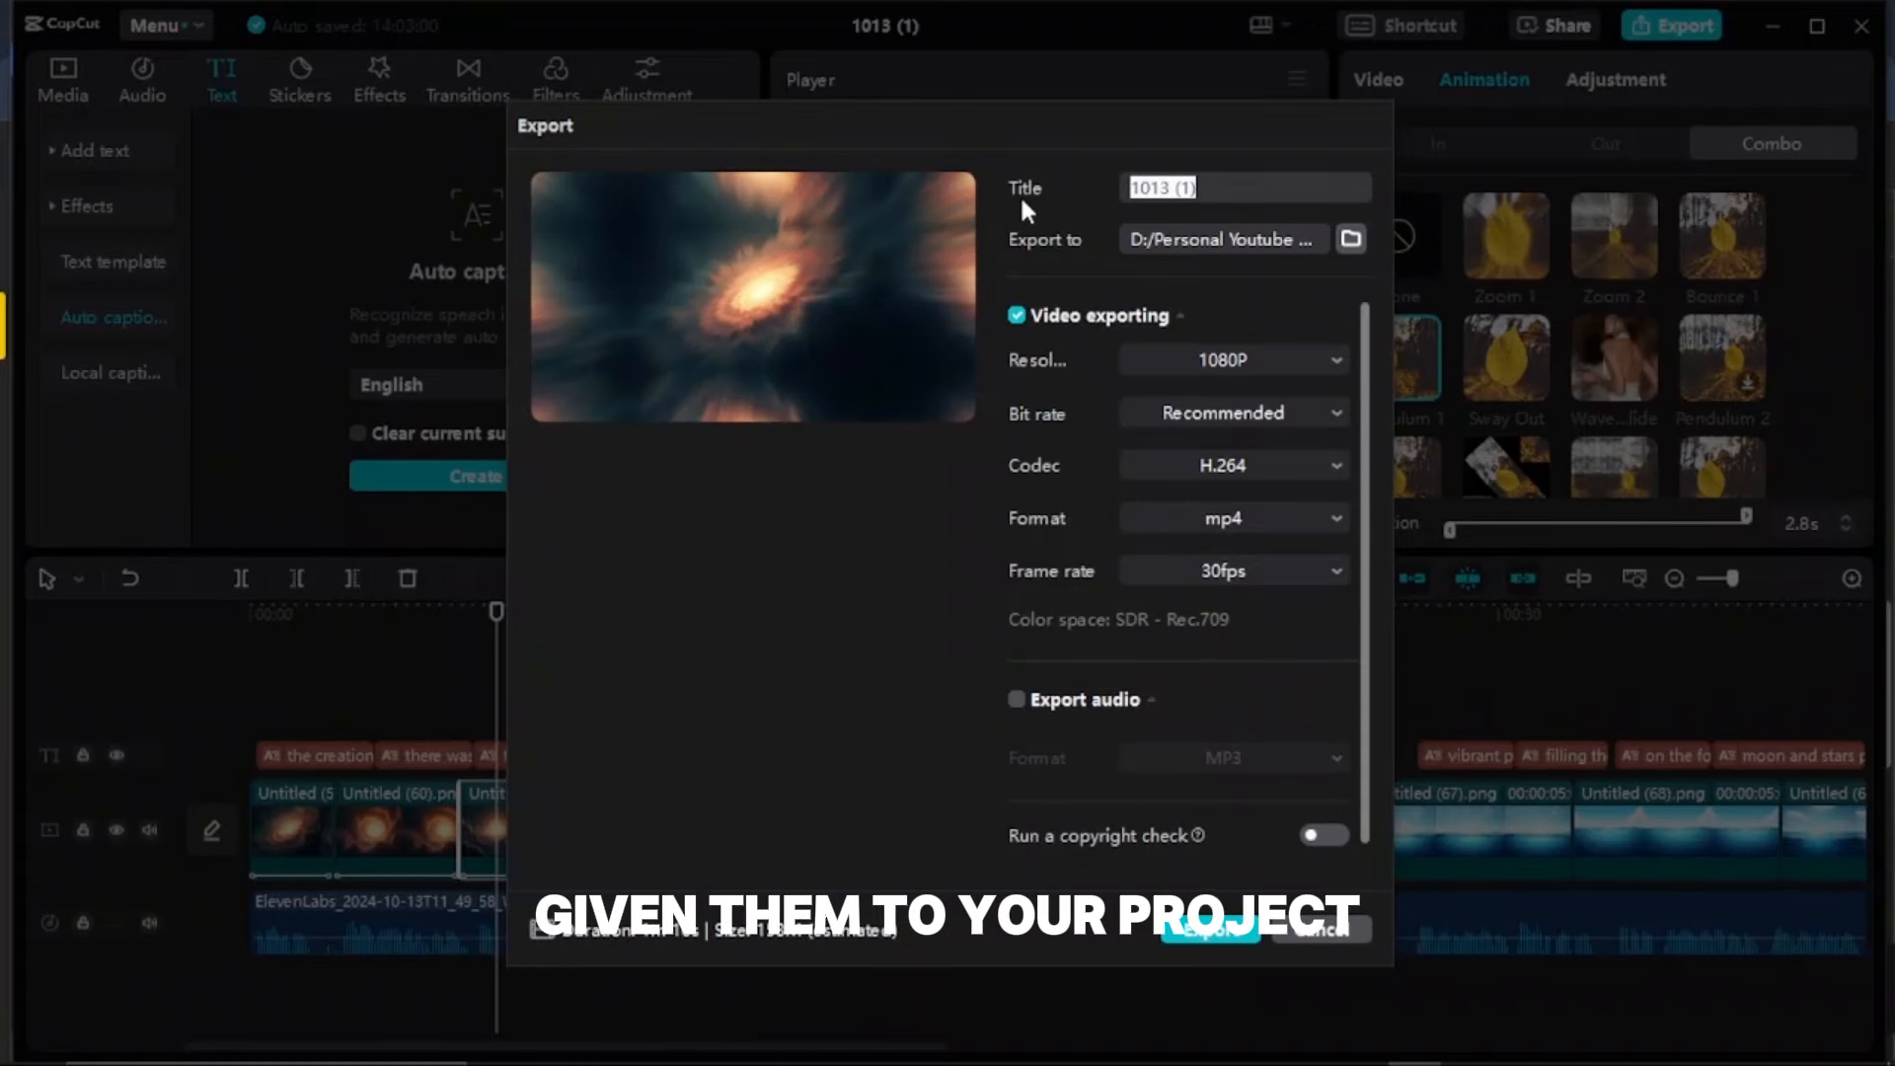
type("World Creation")
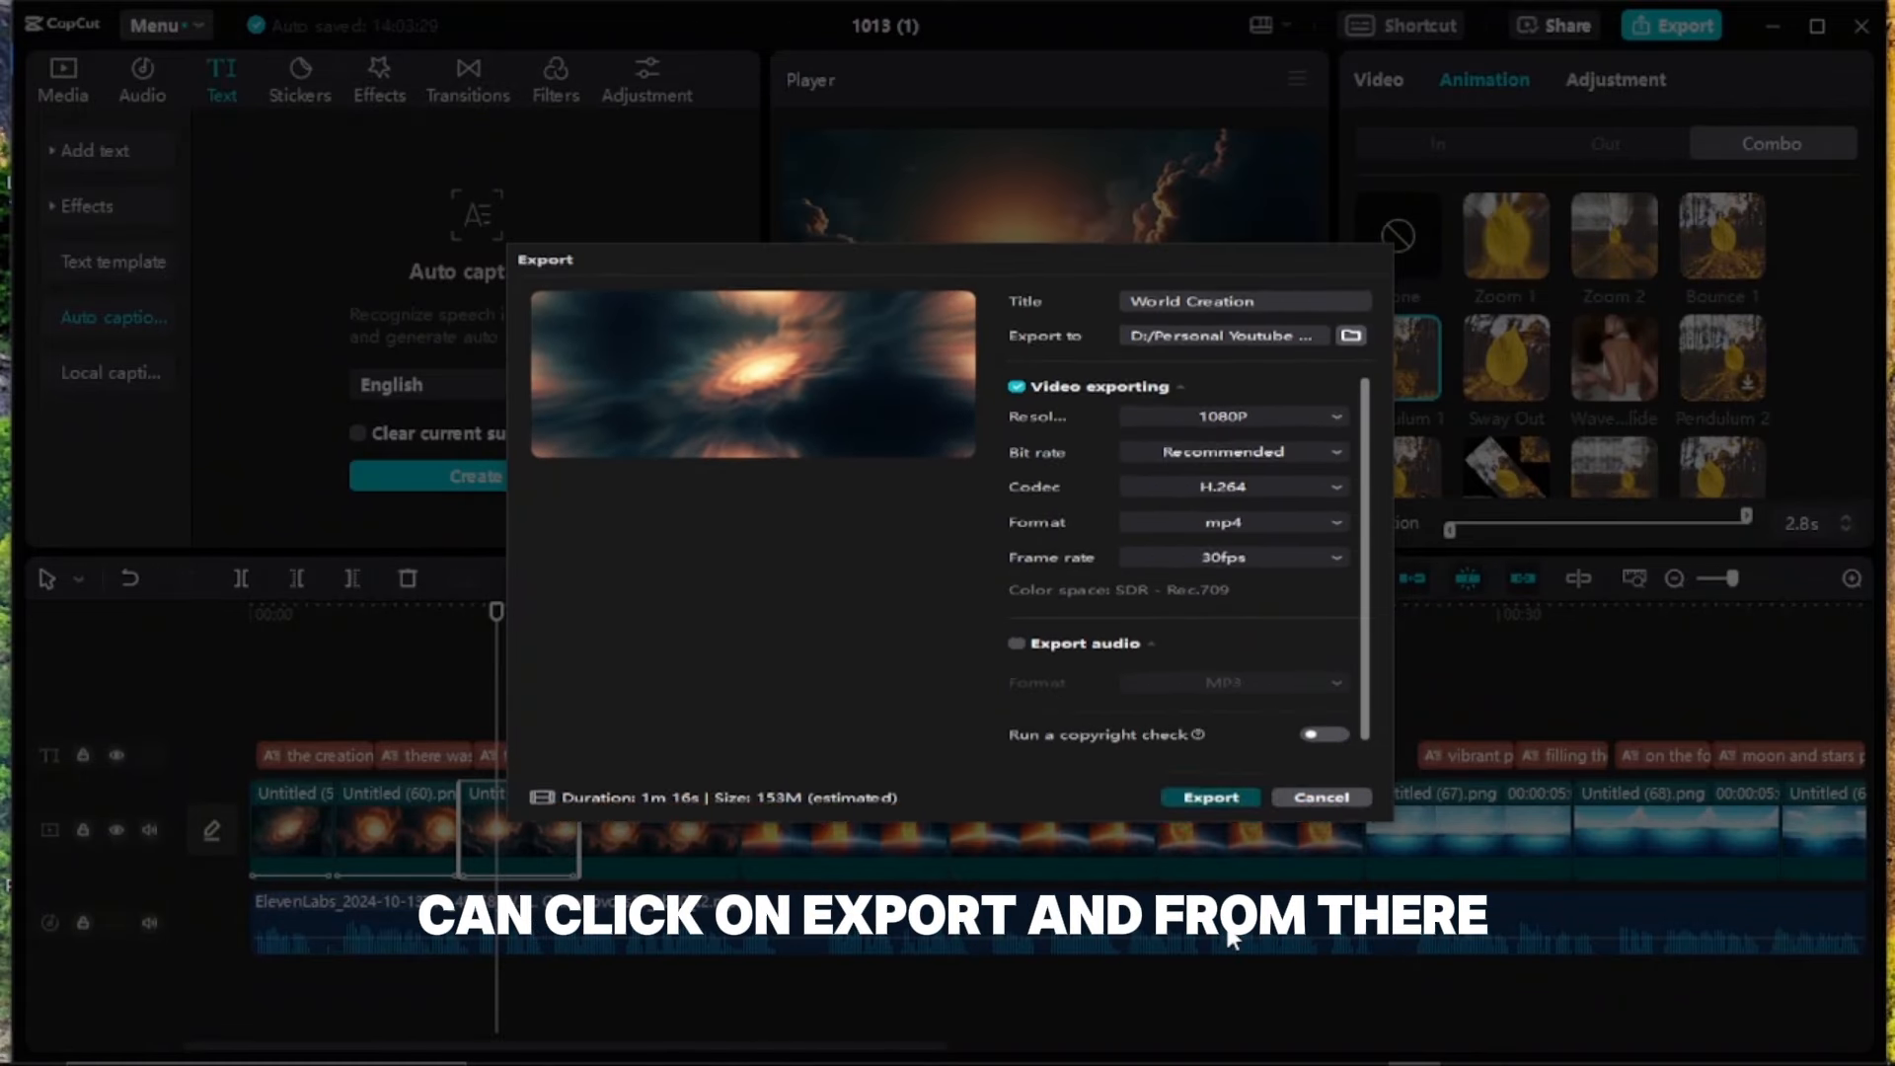
left_click(1212, 930)
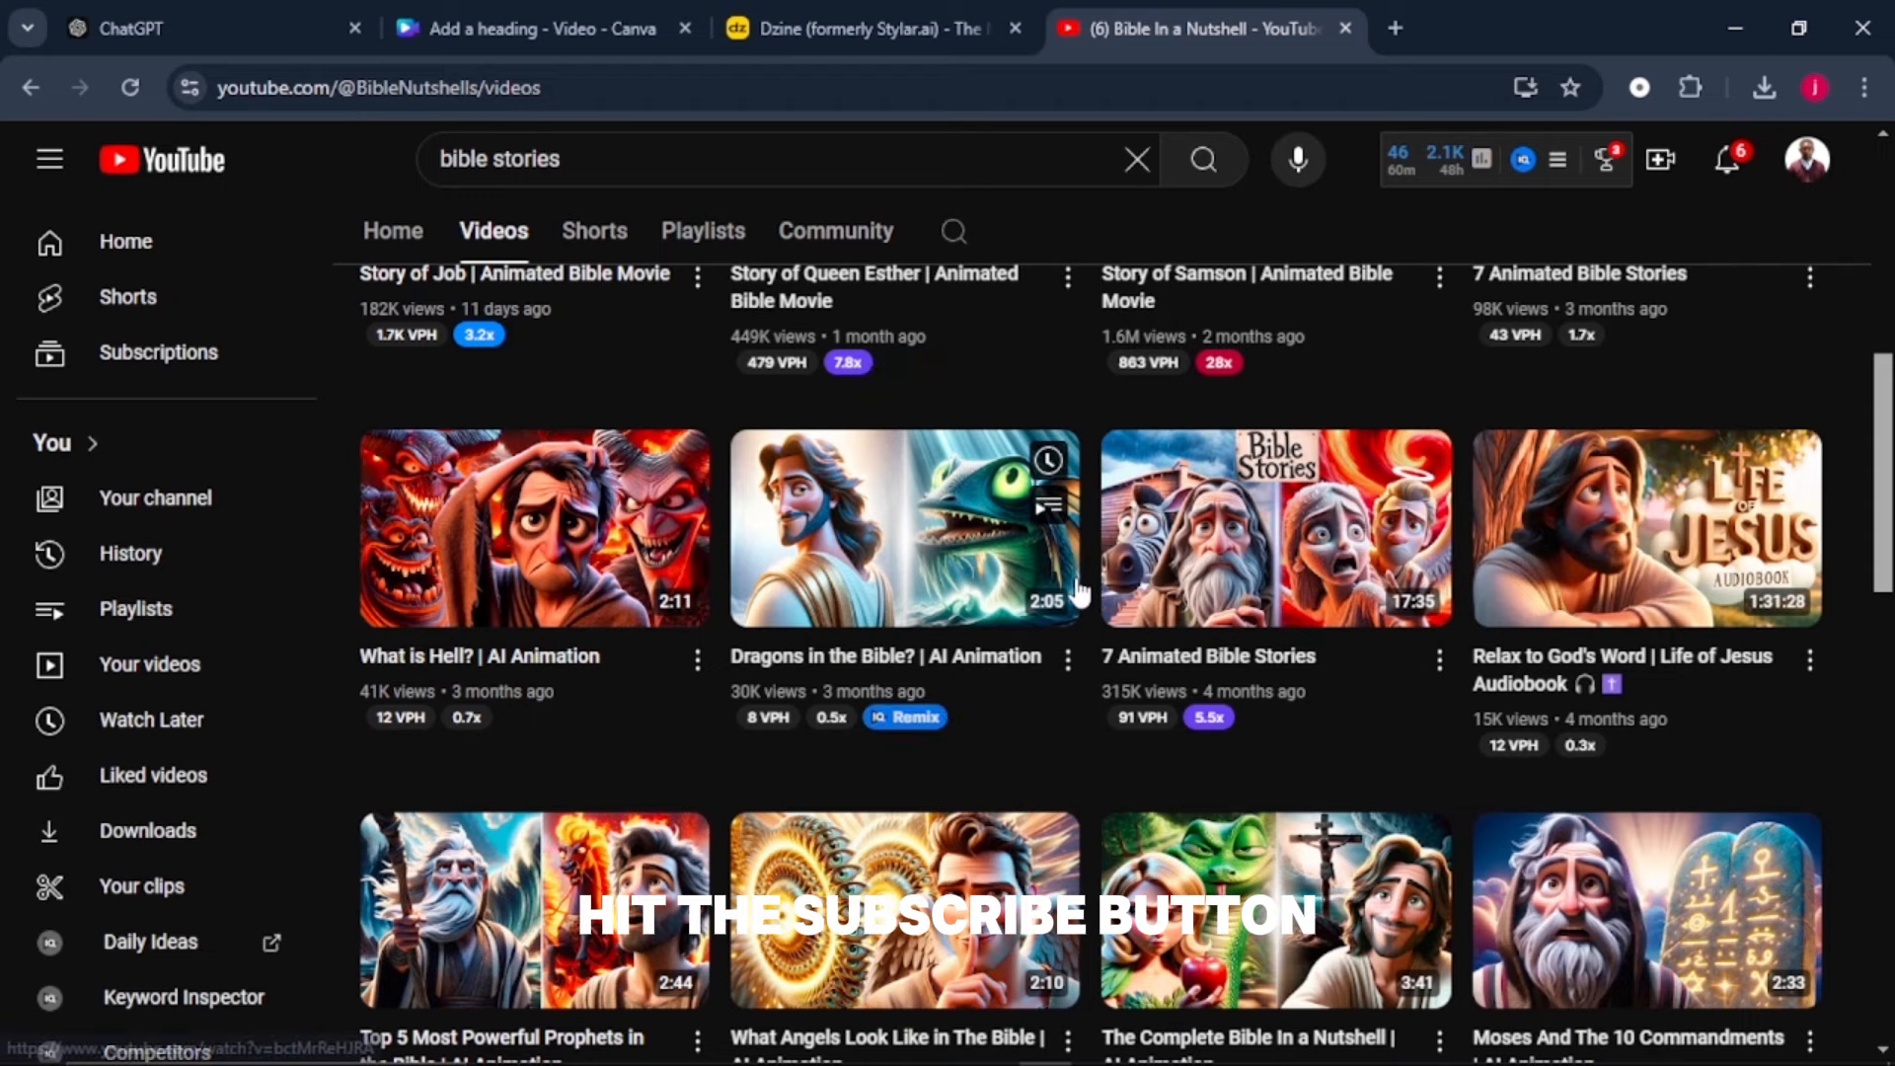
scroll(1078, 590, "down", 4)
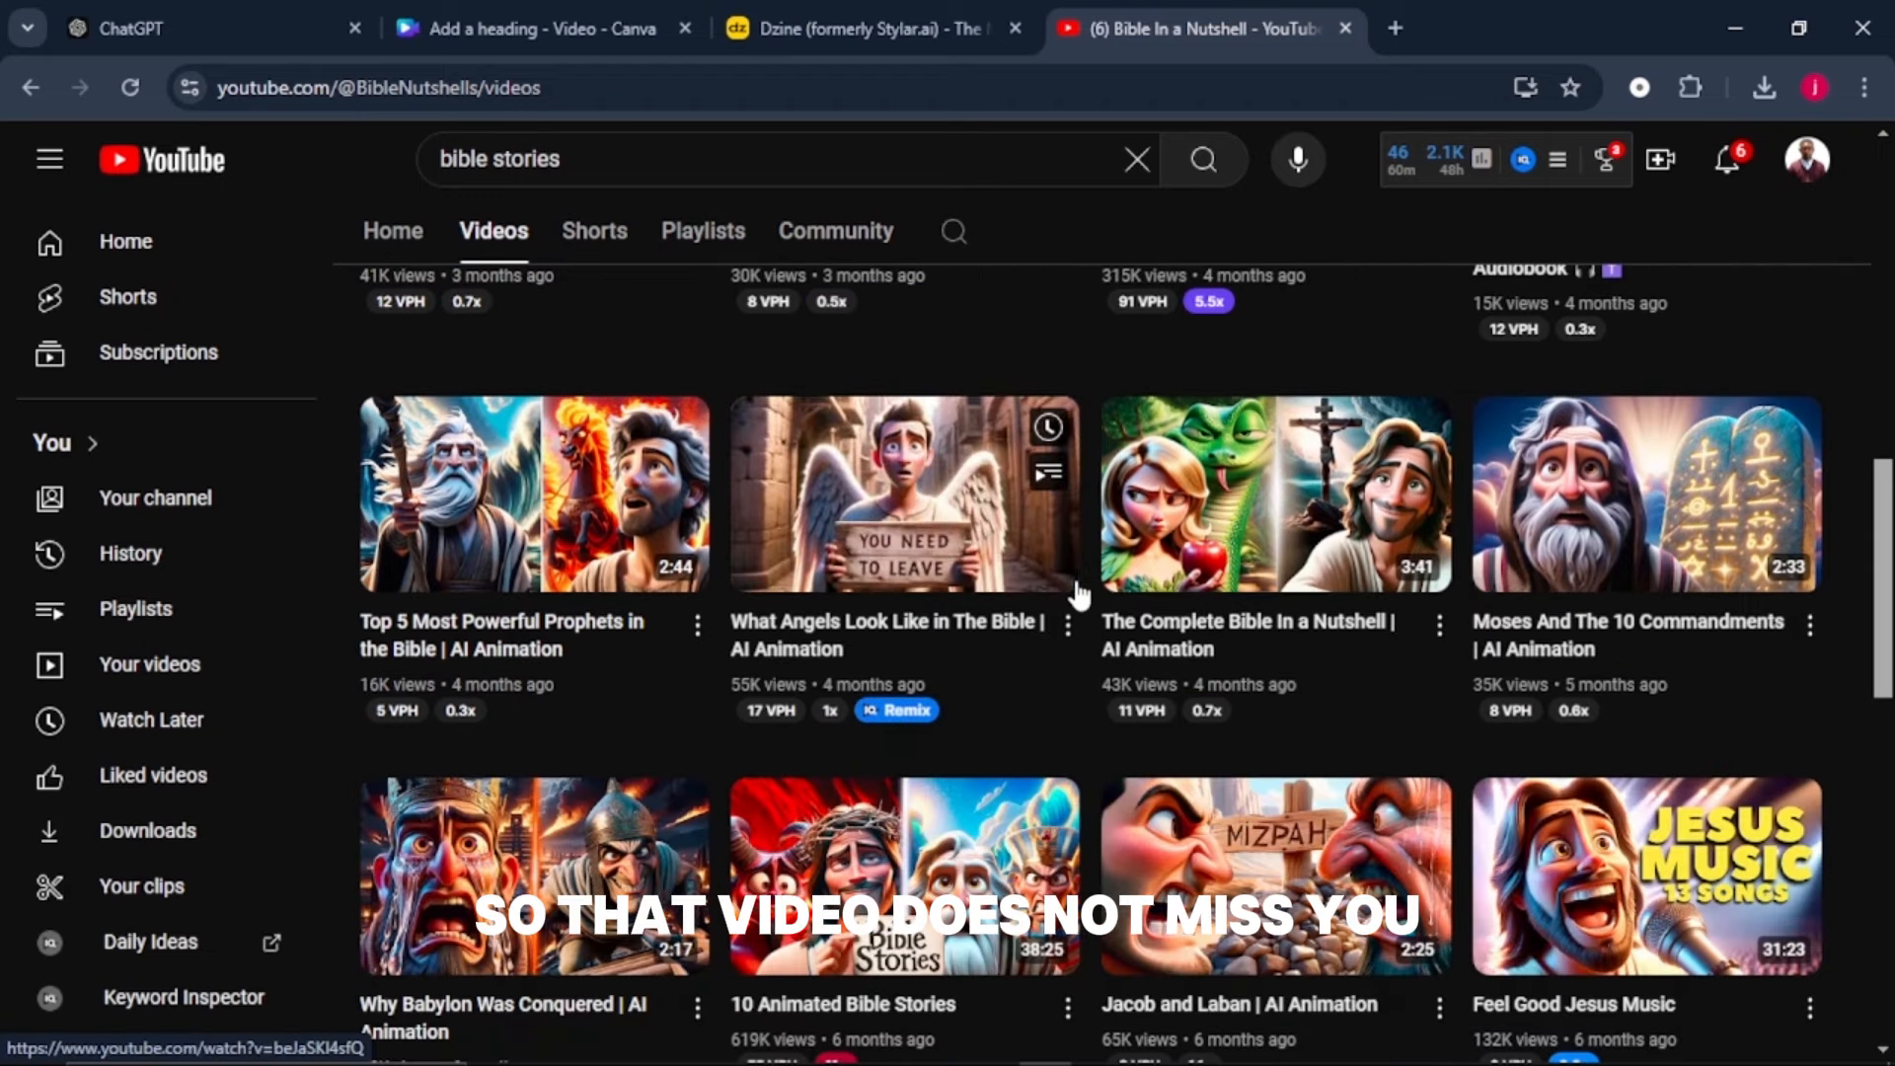